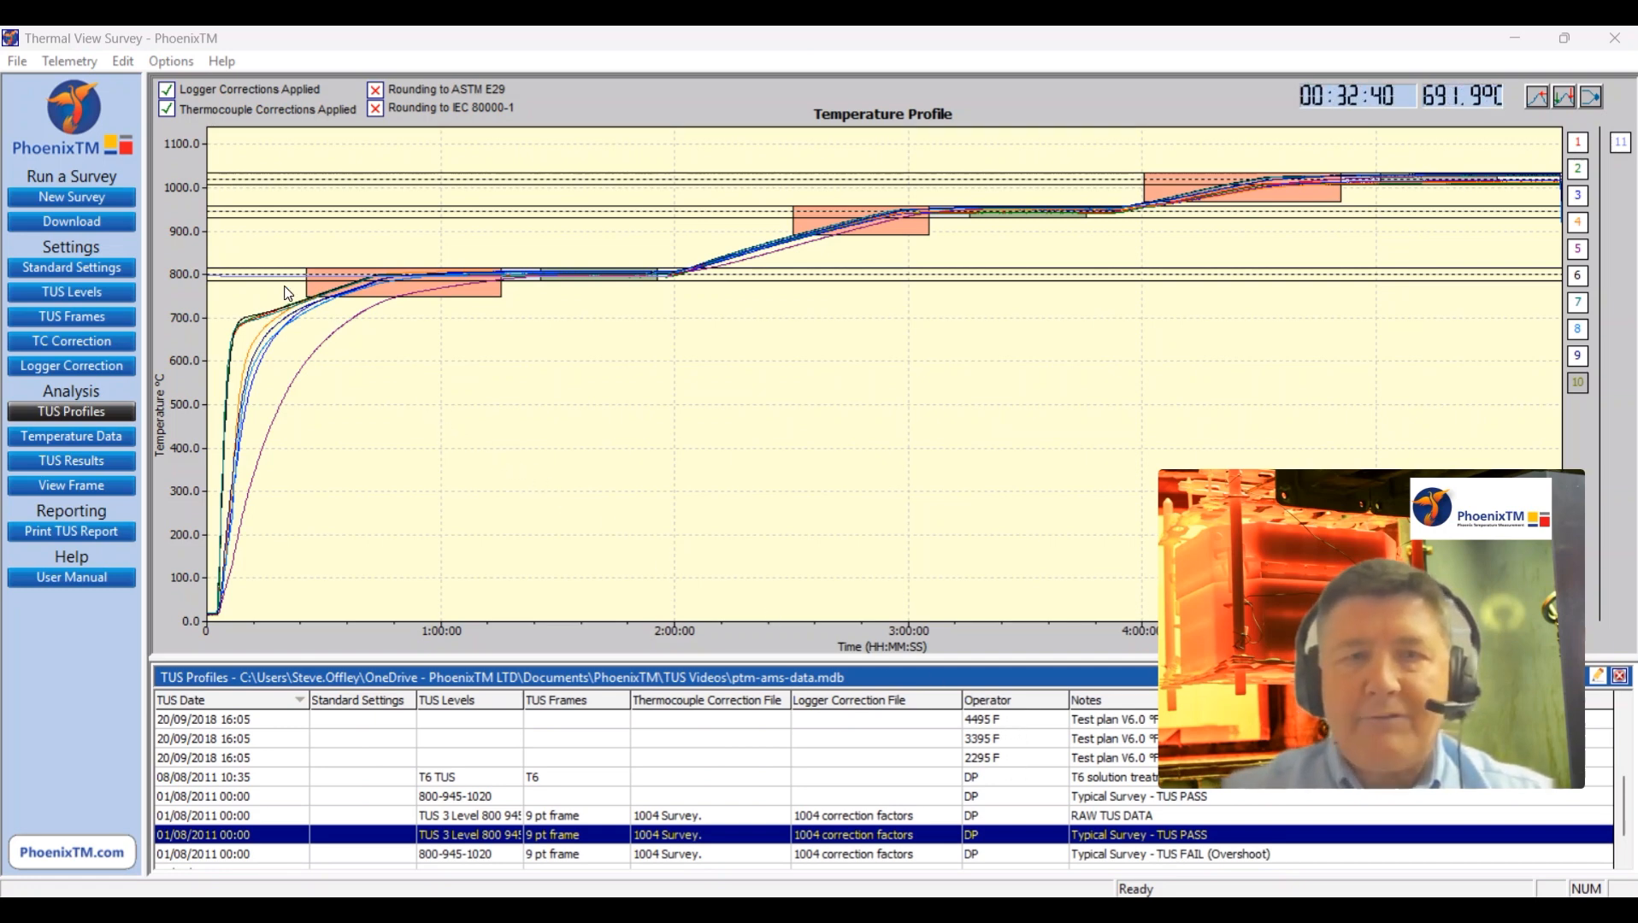
Step: Open the Profile Merge Tool and add the 20/09/2018 profiles without a product, 2295 F, 3395 F and 4495 F in that order, to the merge list
click(15, 65)
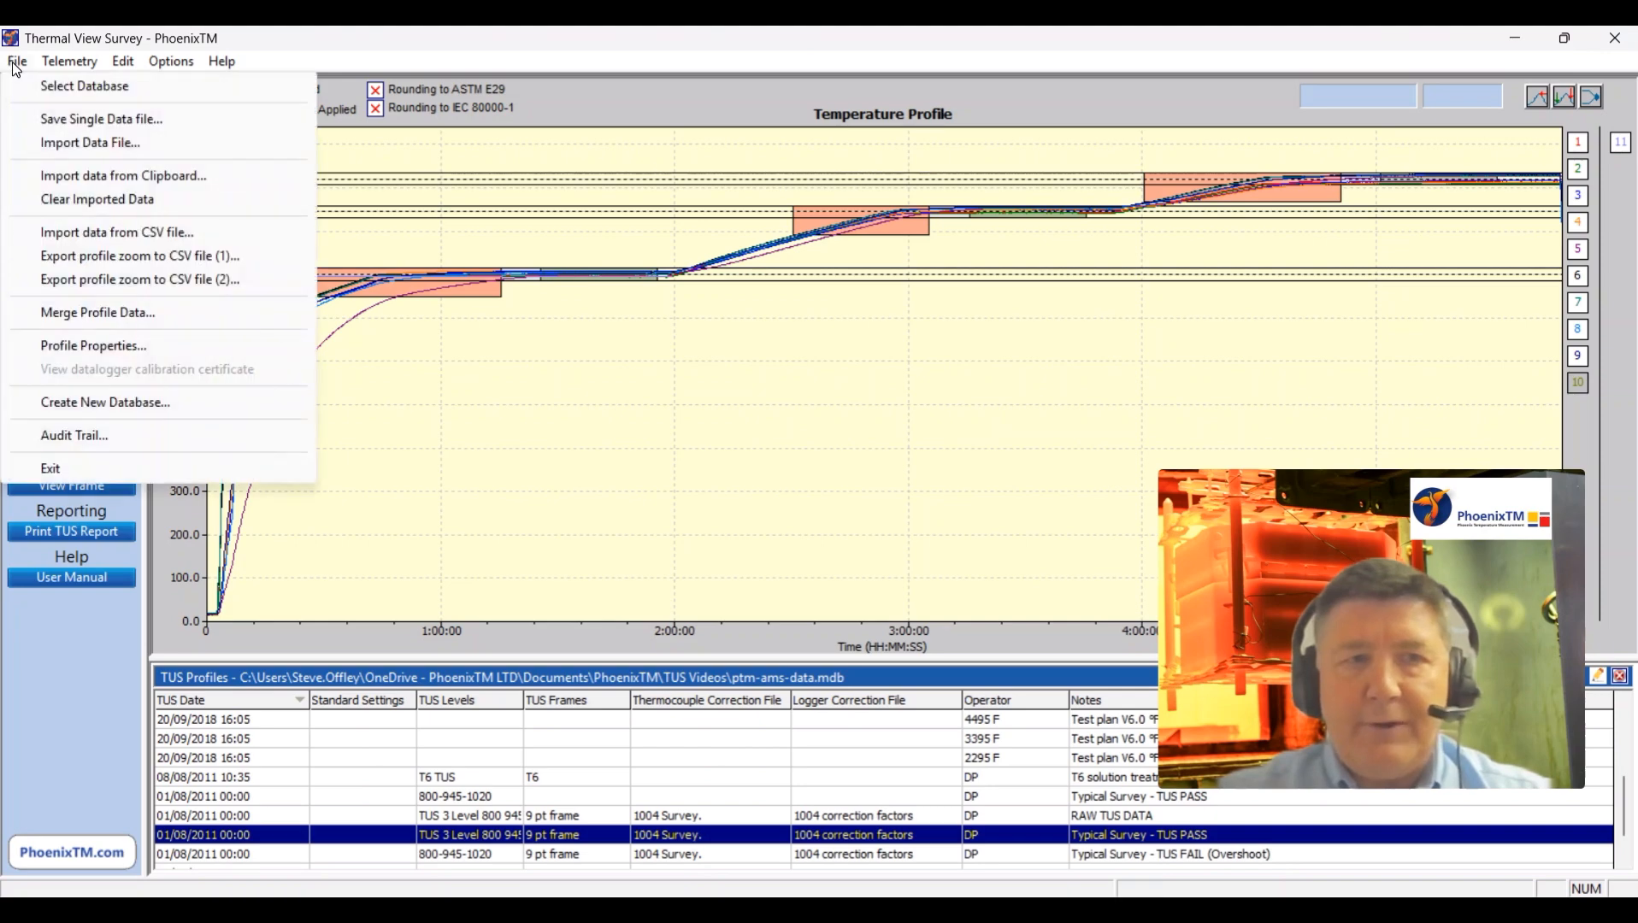
click(90, 314)
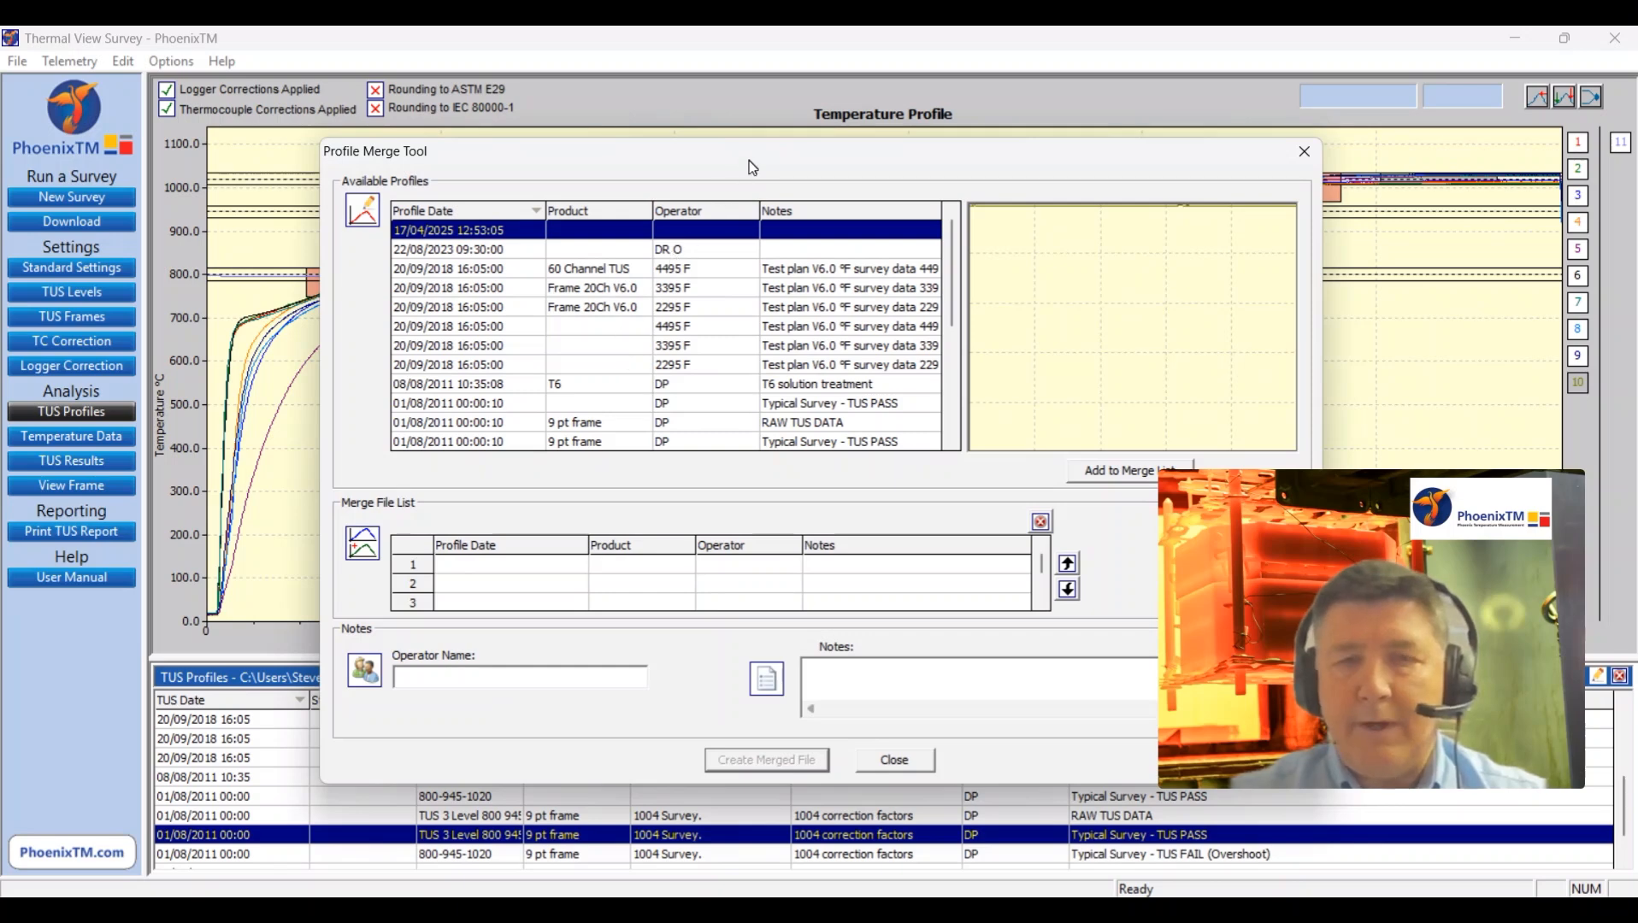
drag(752, 167, 661, 157)
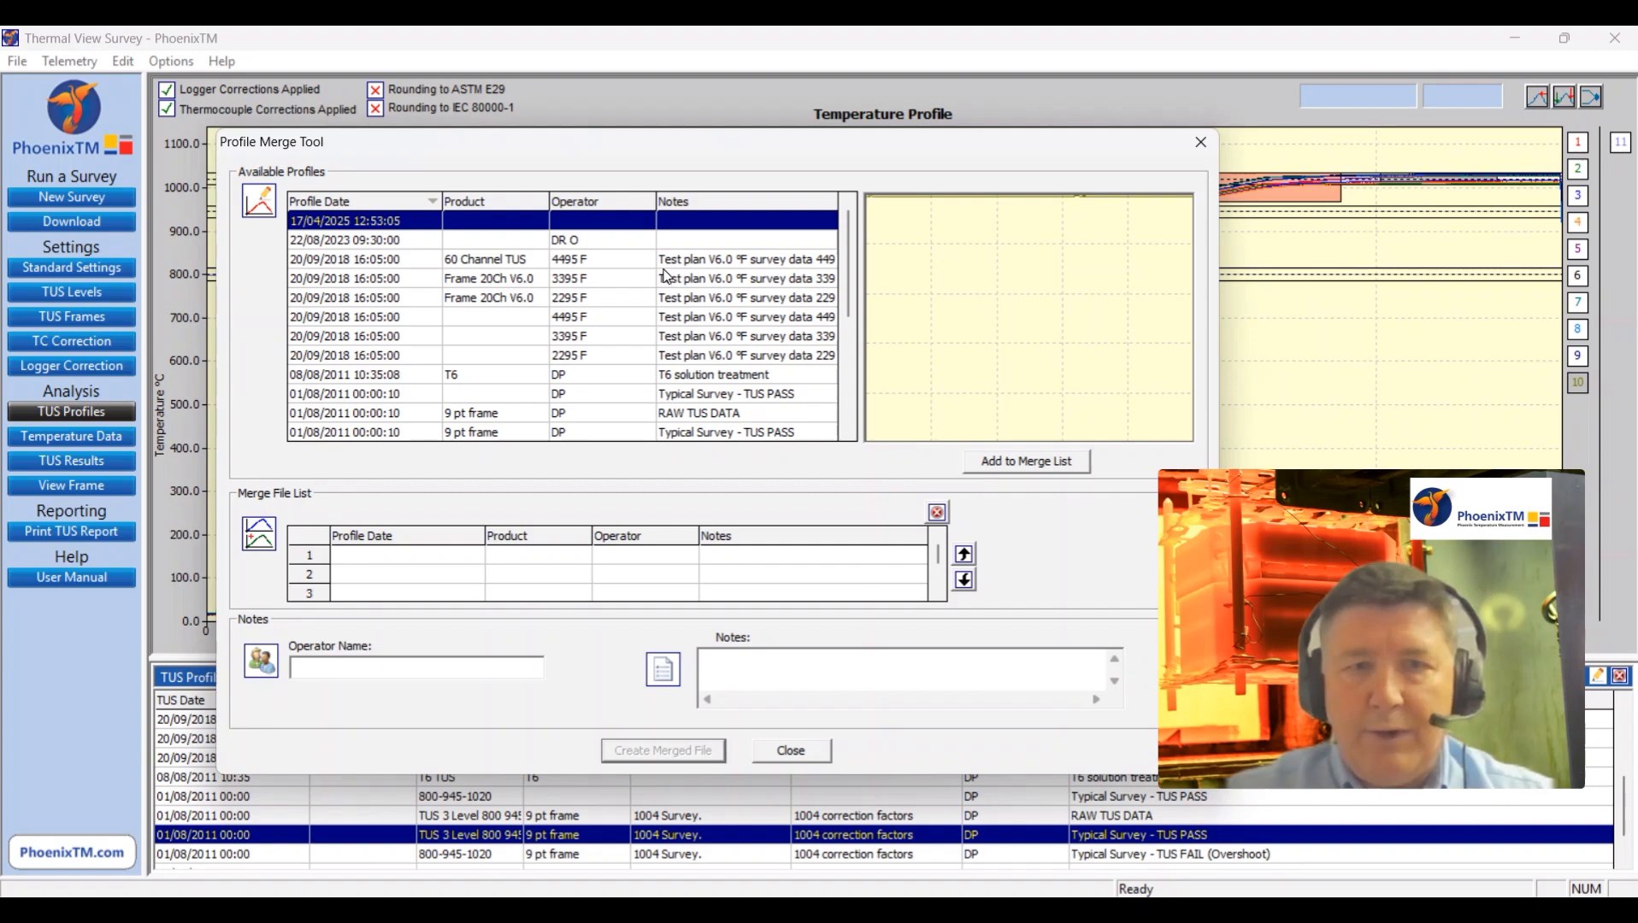
scroll(667, 278, down, 2)
scroll(671, 267, up, 2)
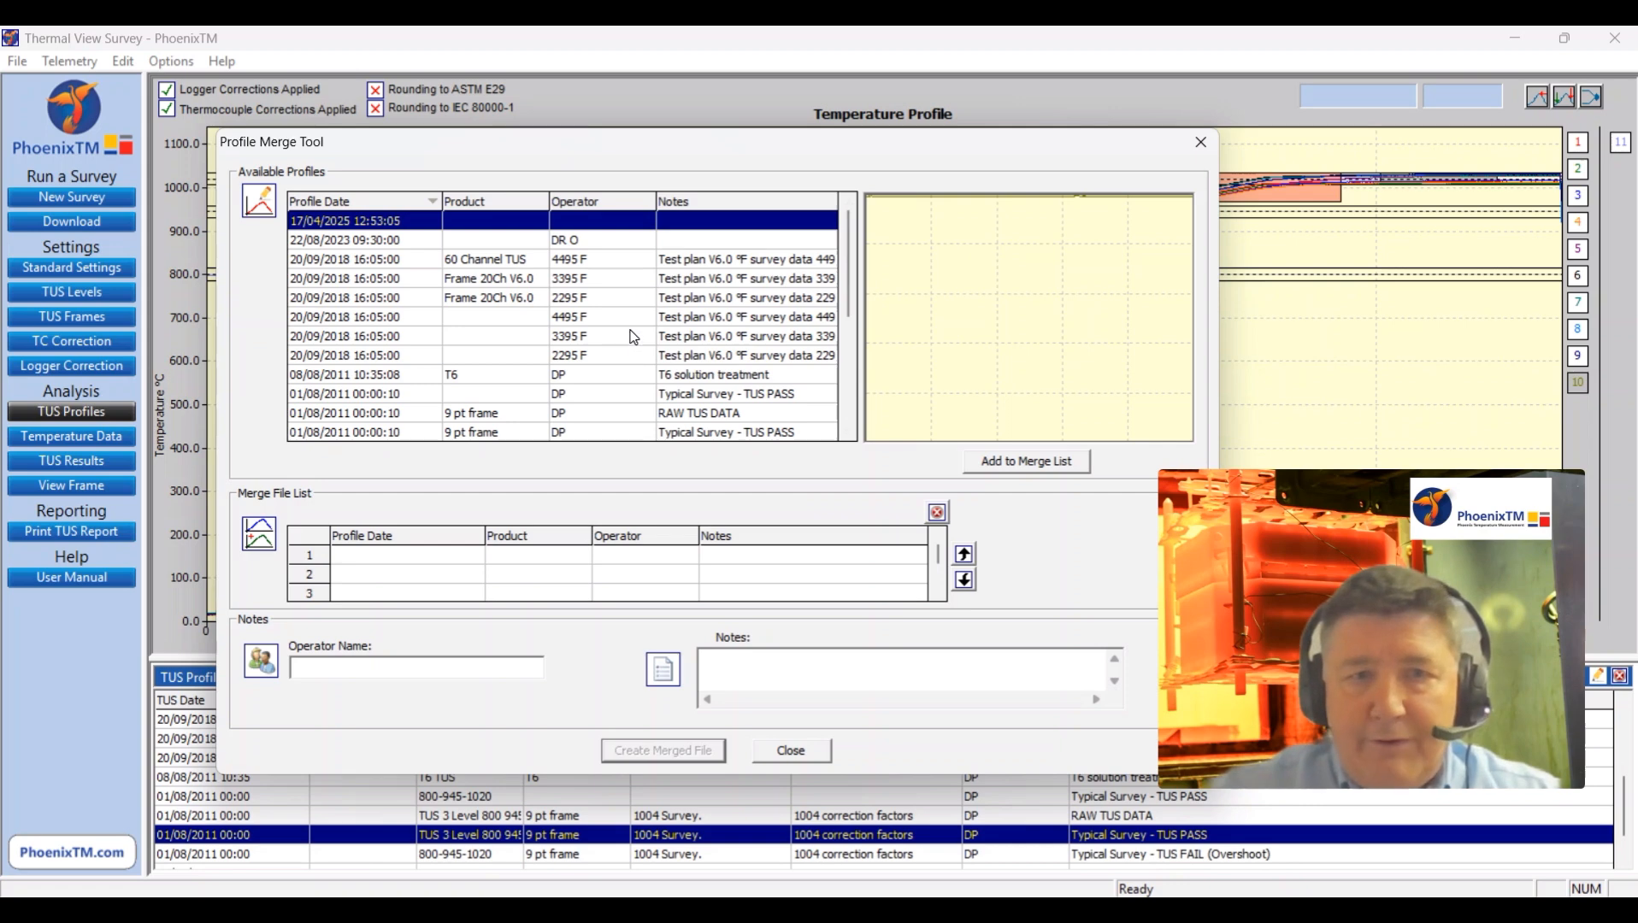
click(579, 359)
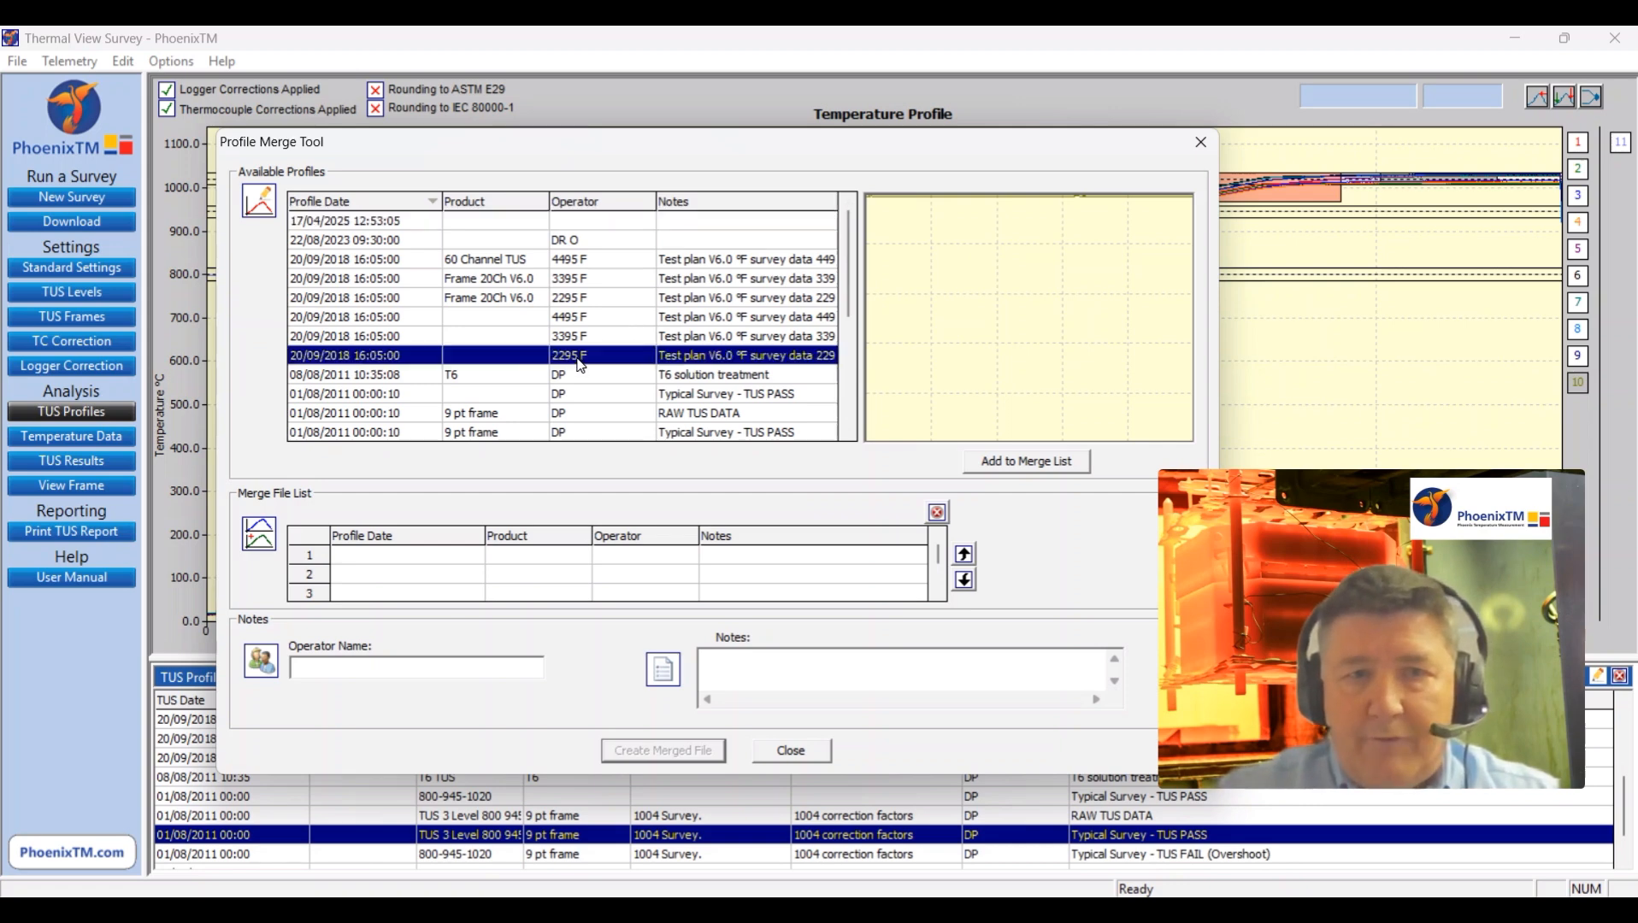
click(1015, 463)
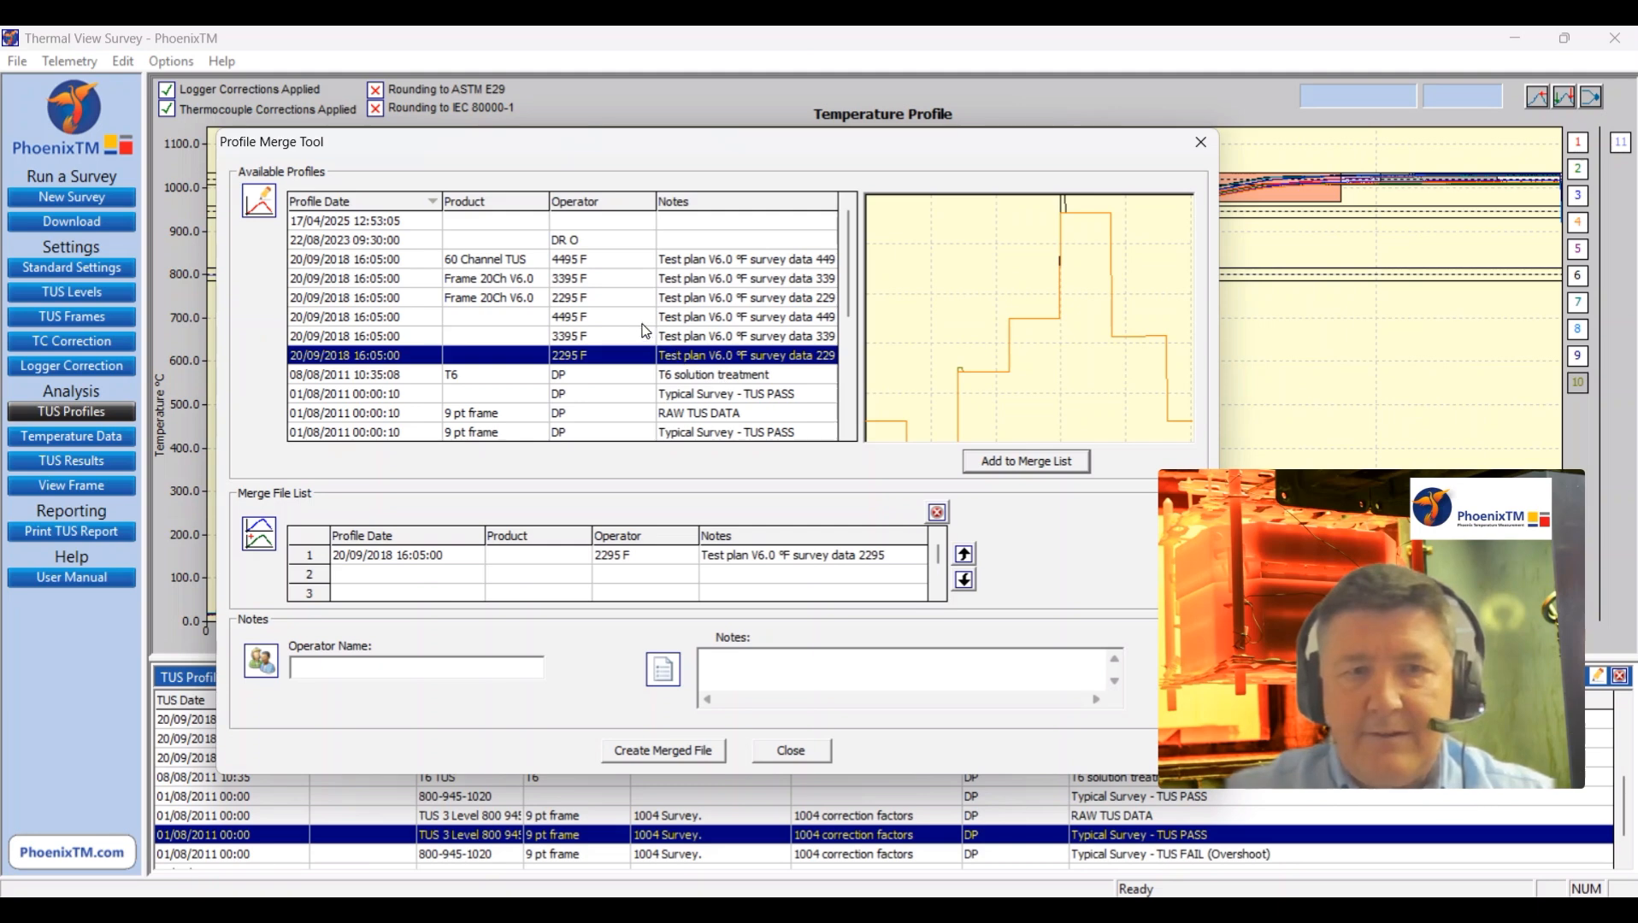
click(640, 336)
click(974, 462)
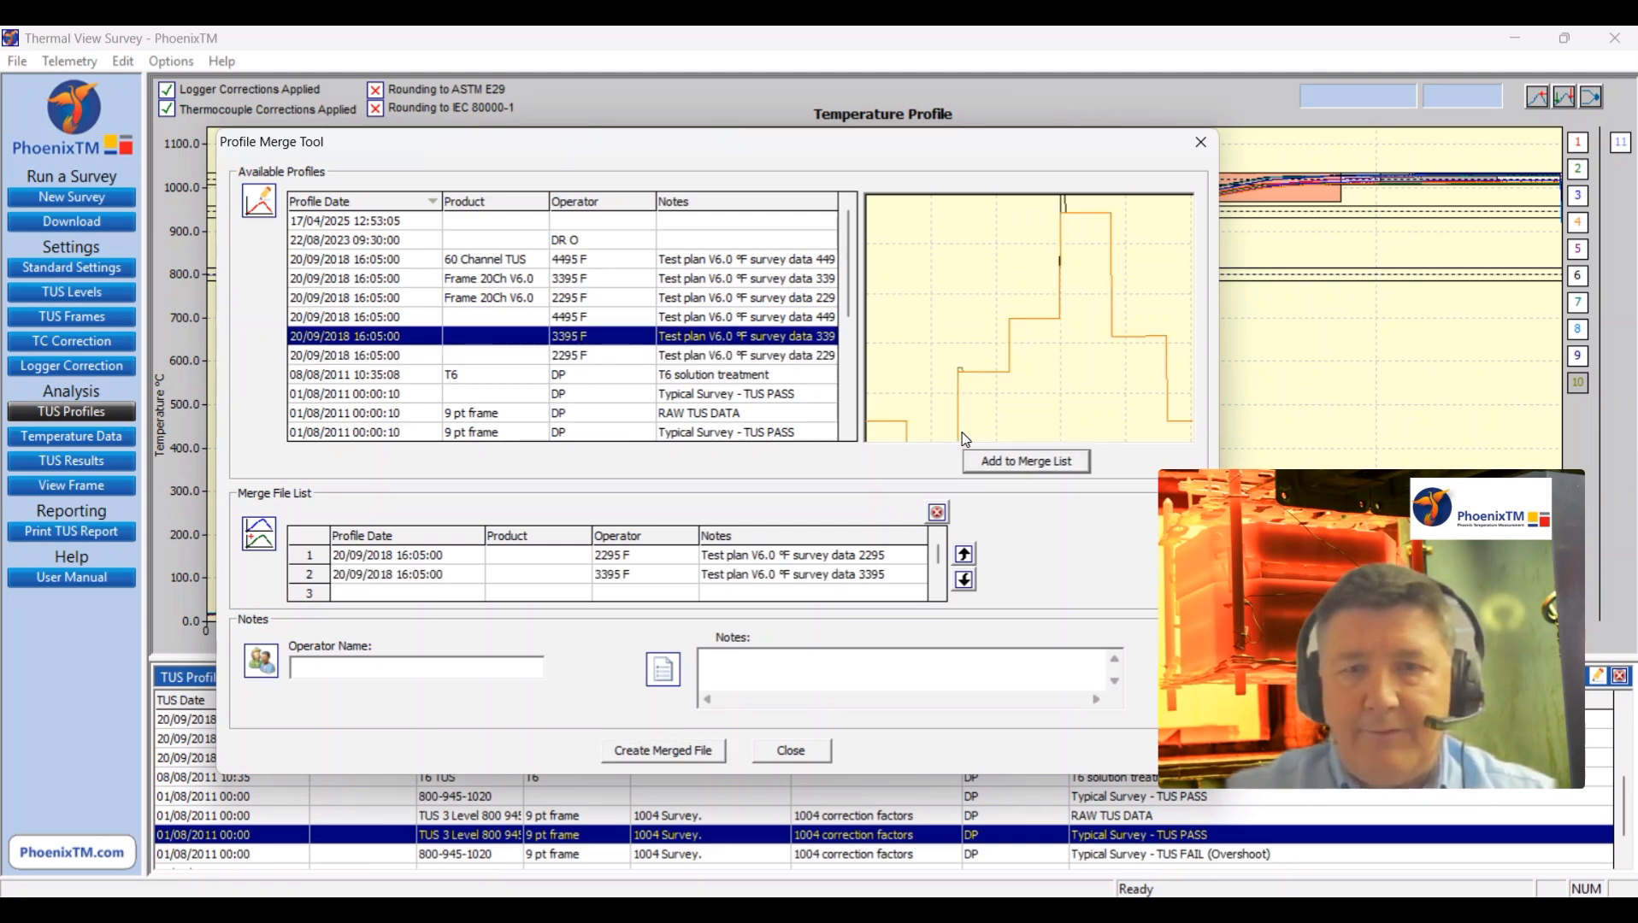
click(613, 318)
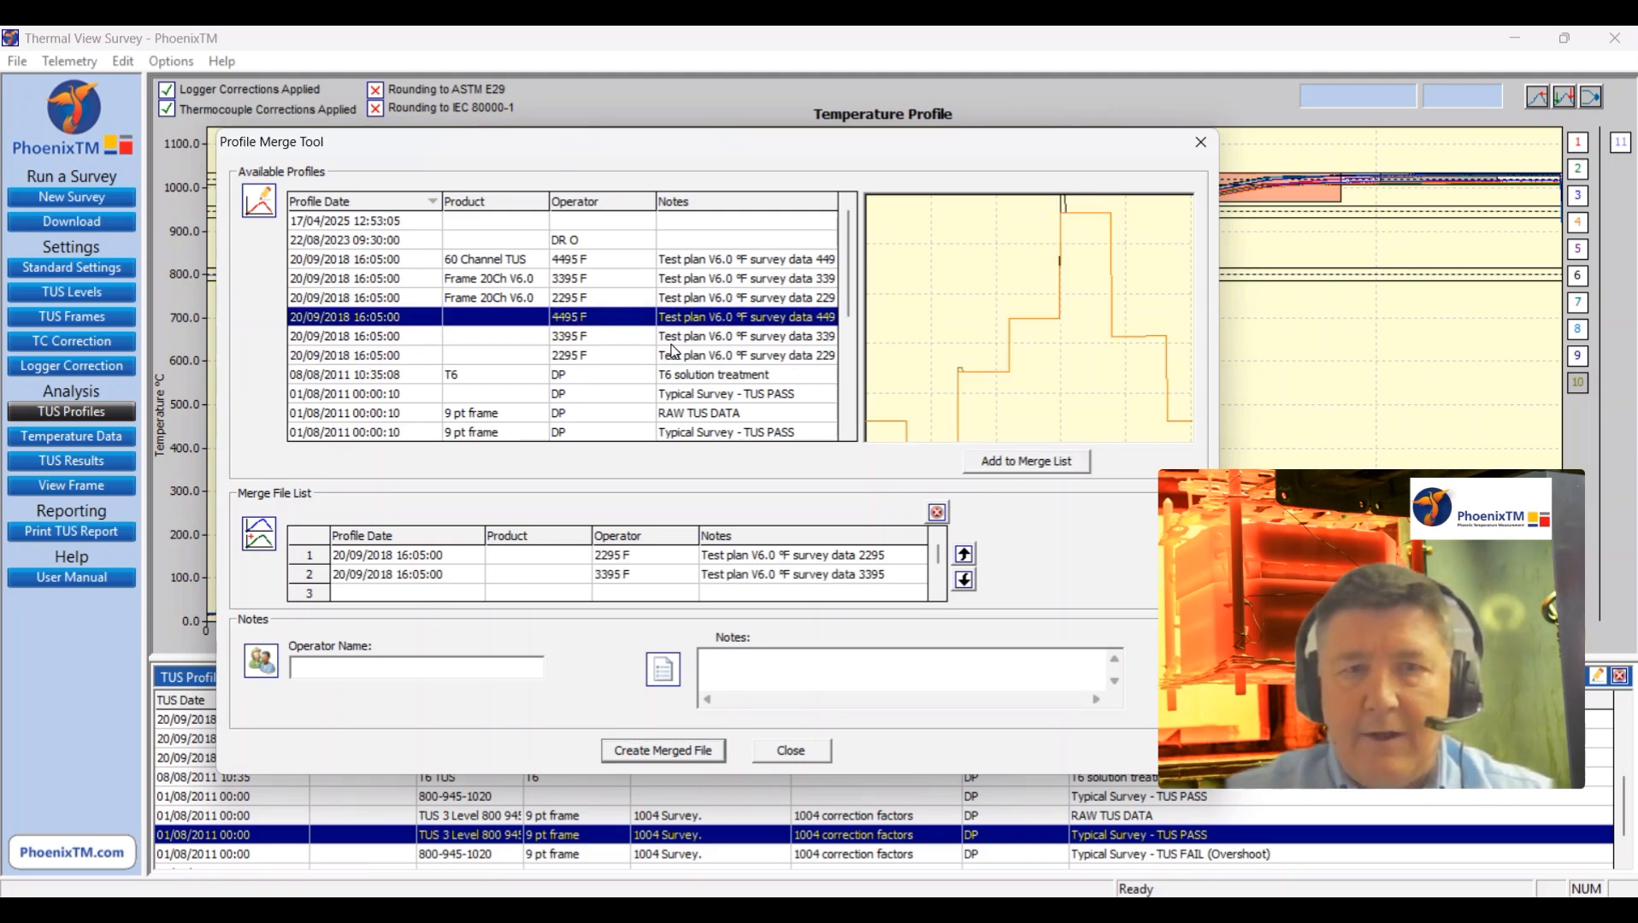
click(997, 463)
Step: Enter the operator's name and the note "Merged 60 Channel TUS", and create the merged file
click(361, 673)
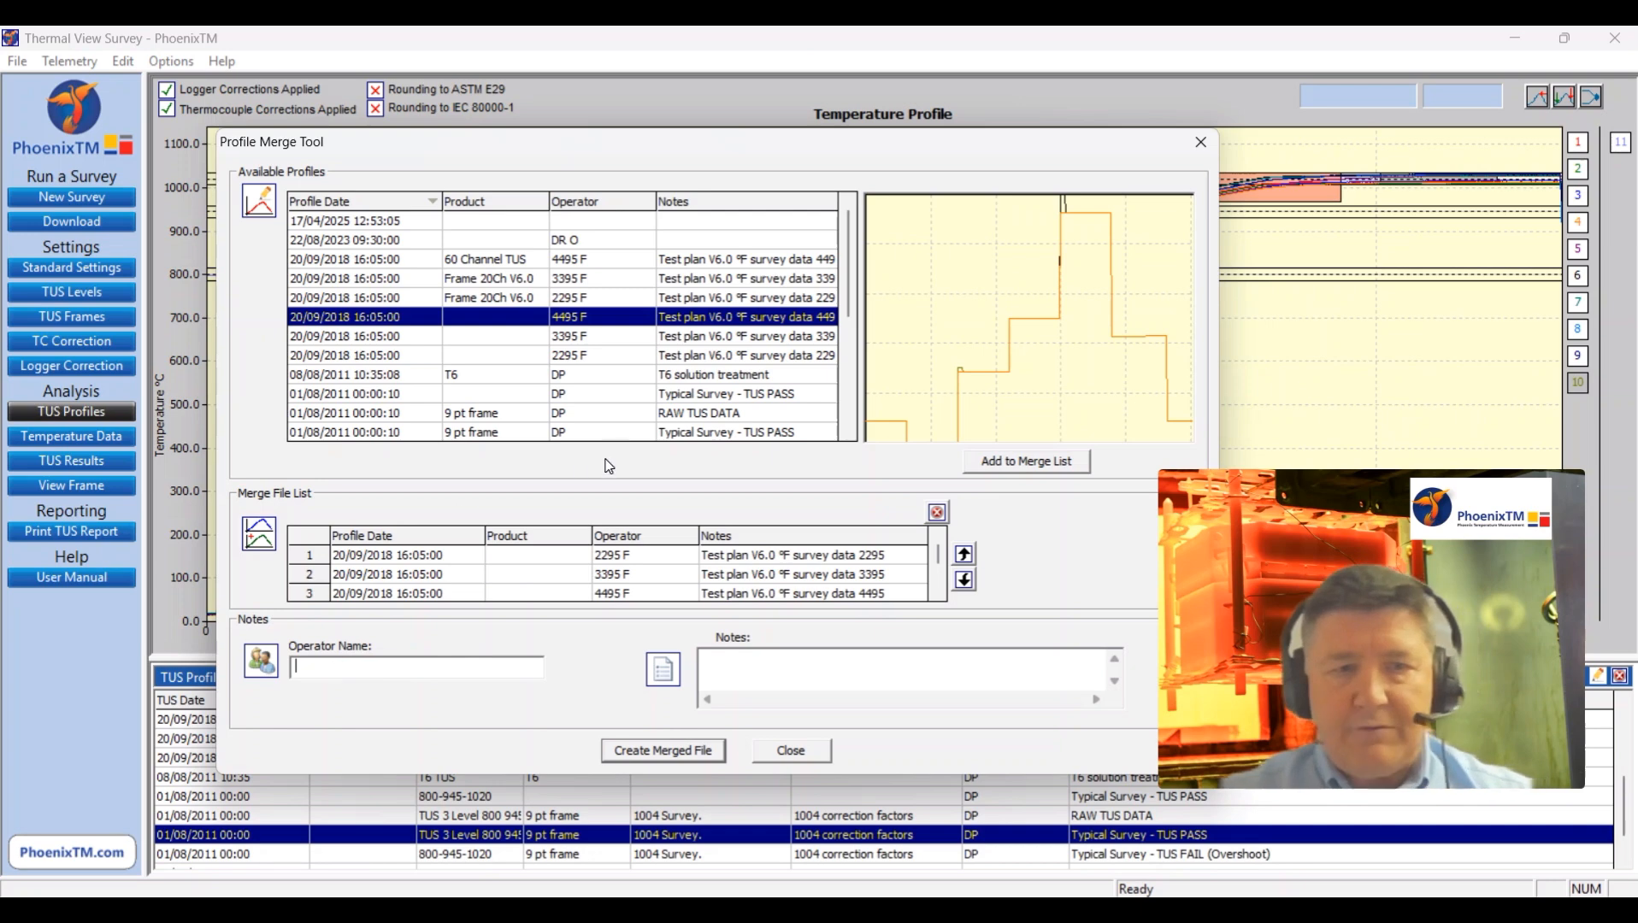
text(Steve Offley)
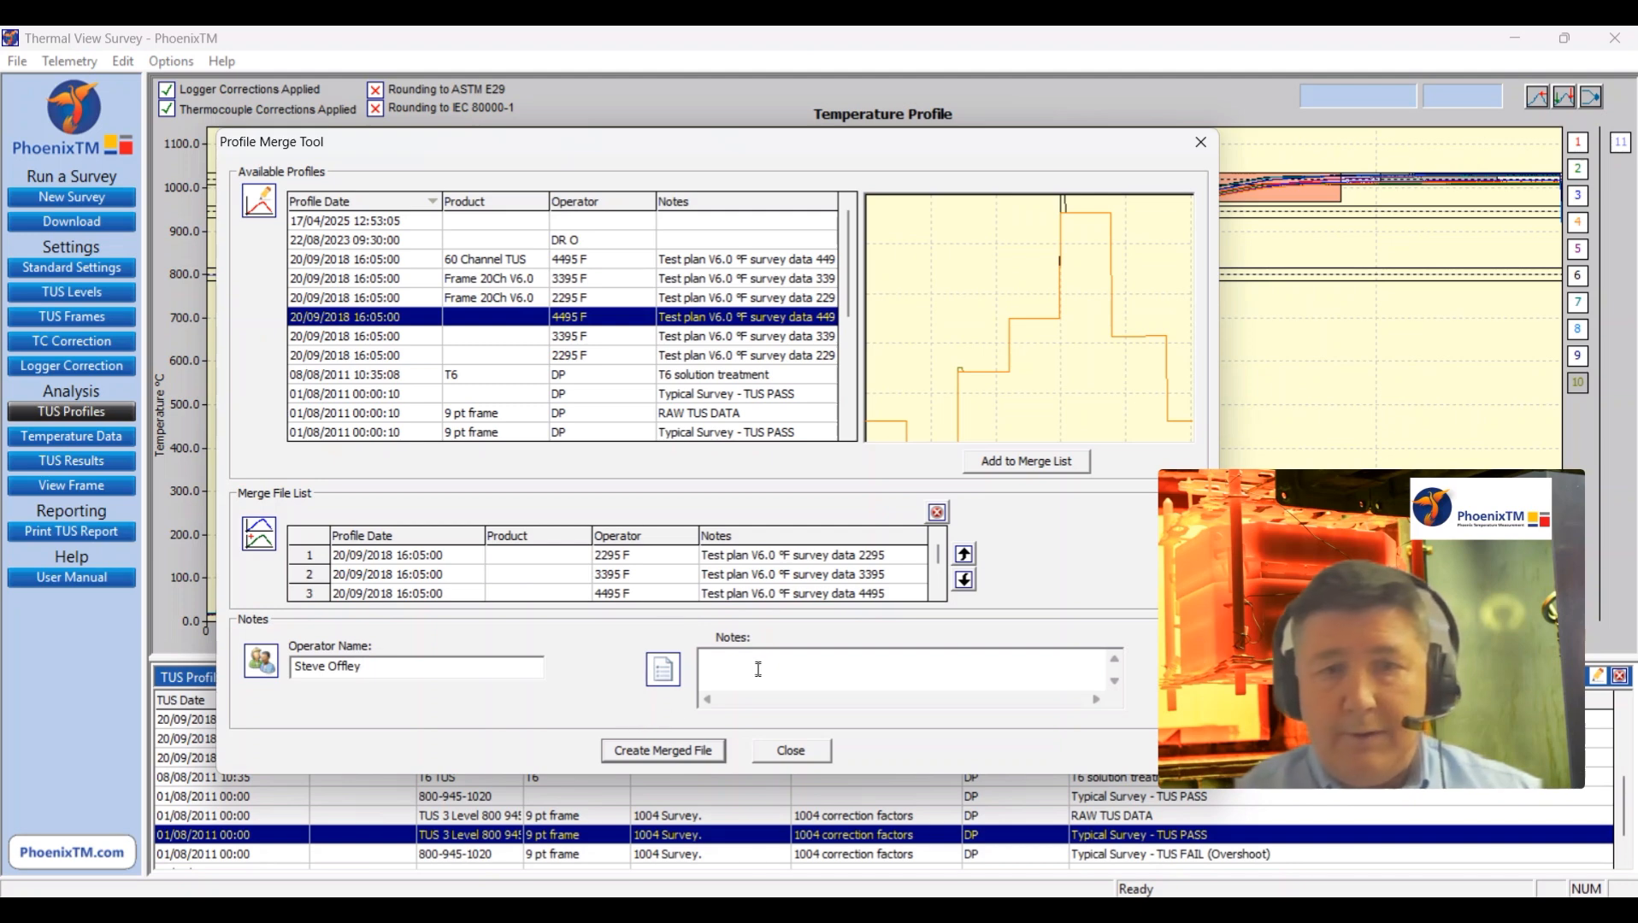
text(Merged 60 Channel TUS)
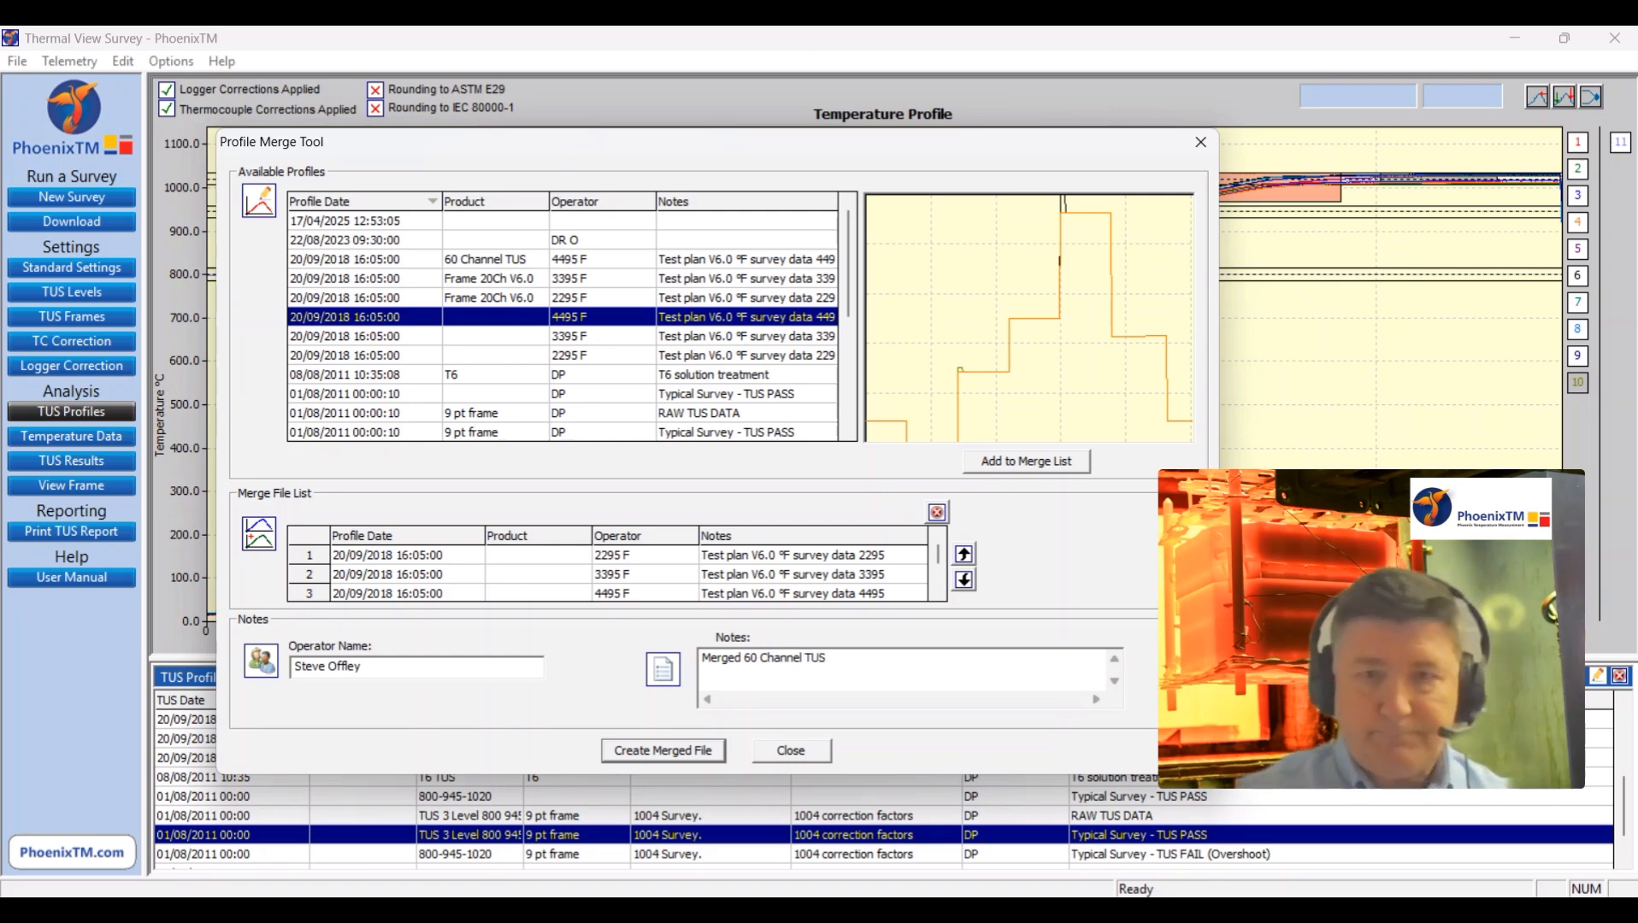
click(681, 759)
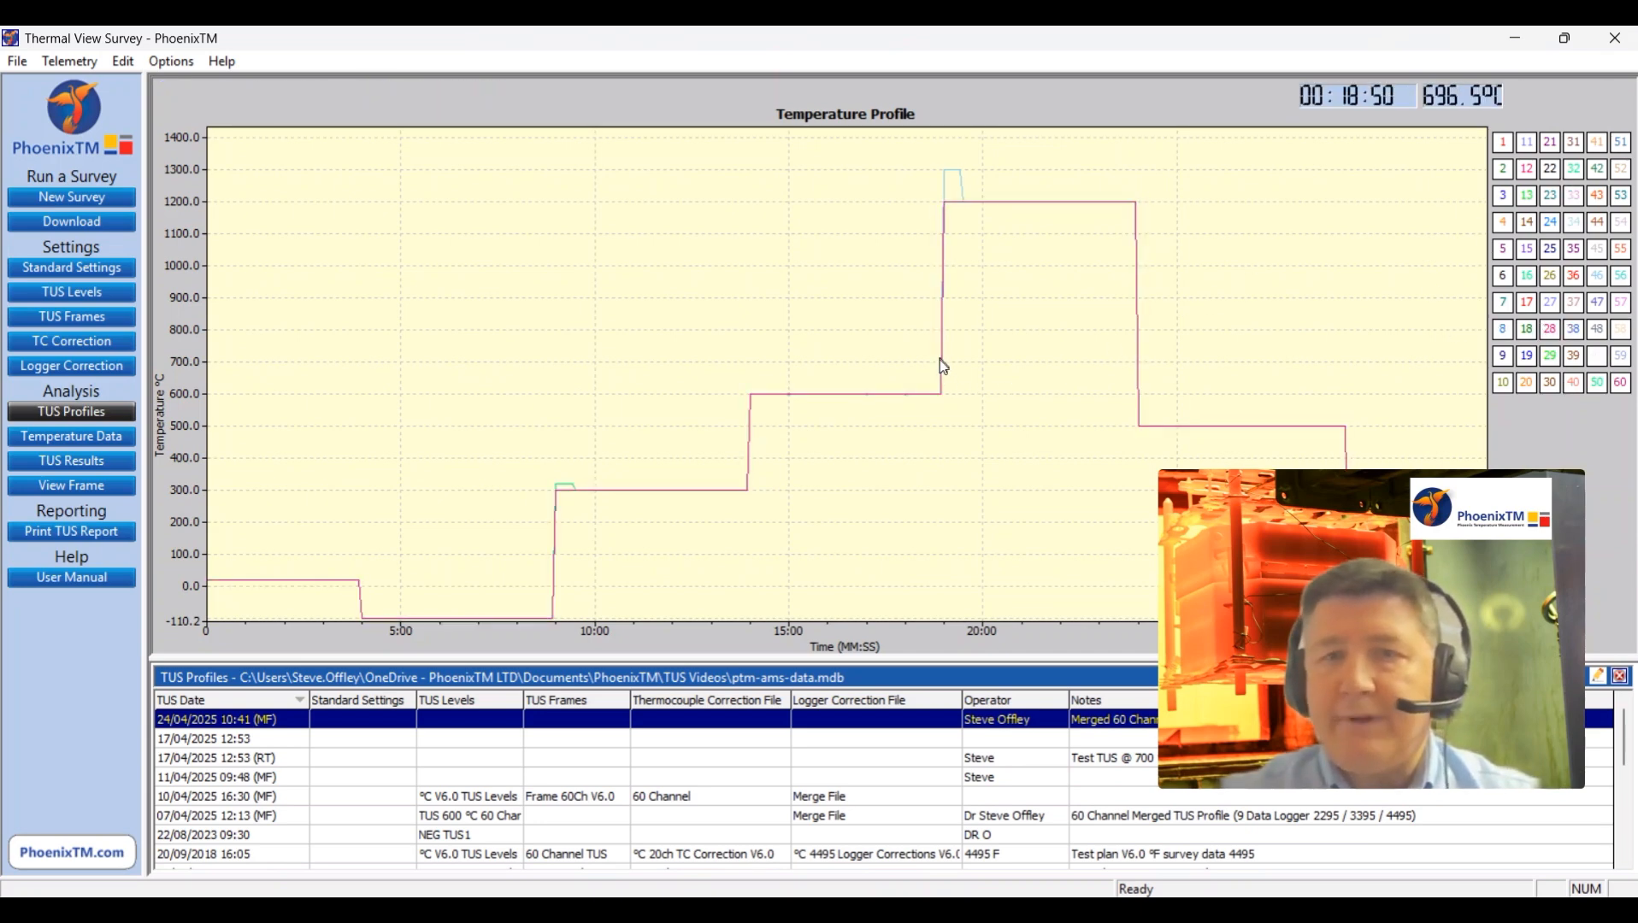
Step: Apply the TUS levels specification "TUS 600 °C 60 Channels" to the merged survey
mouse_move(942, 324)
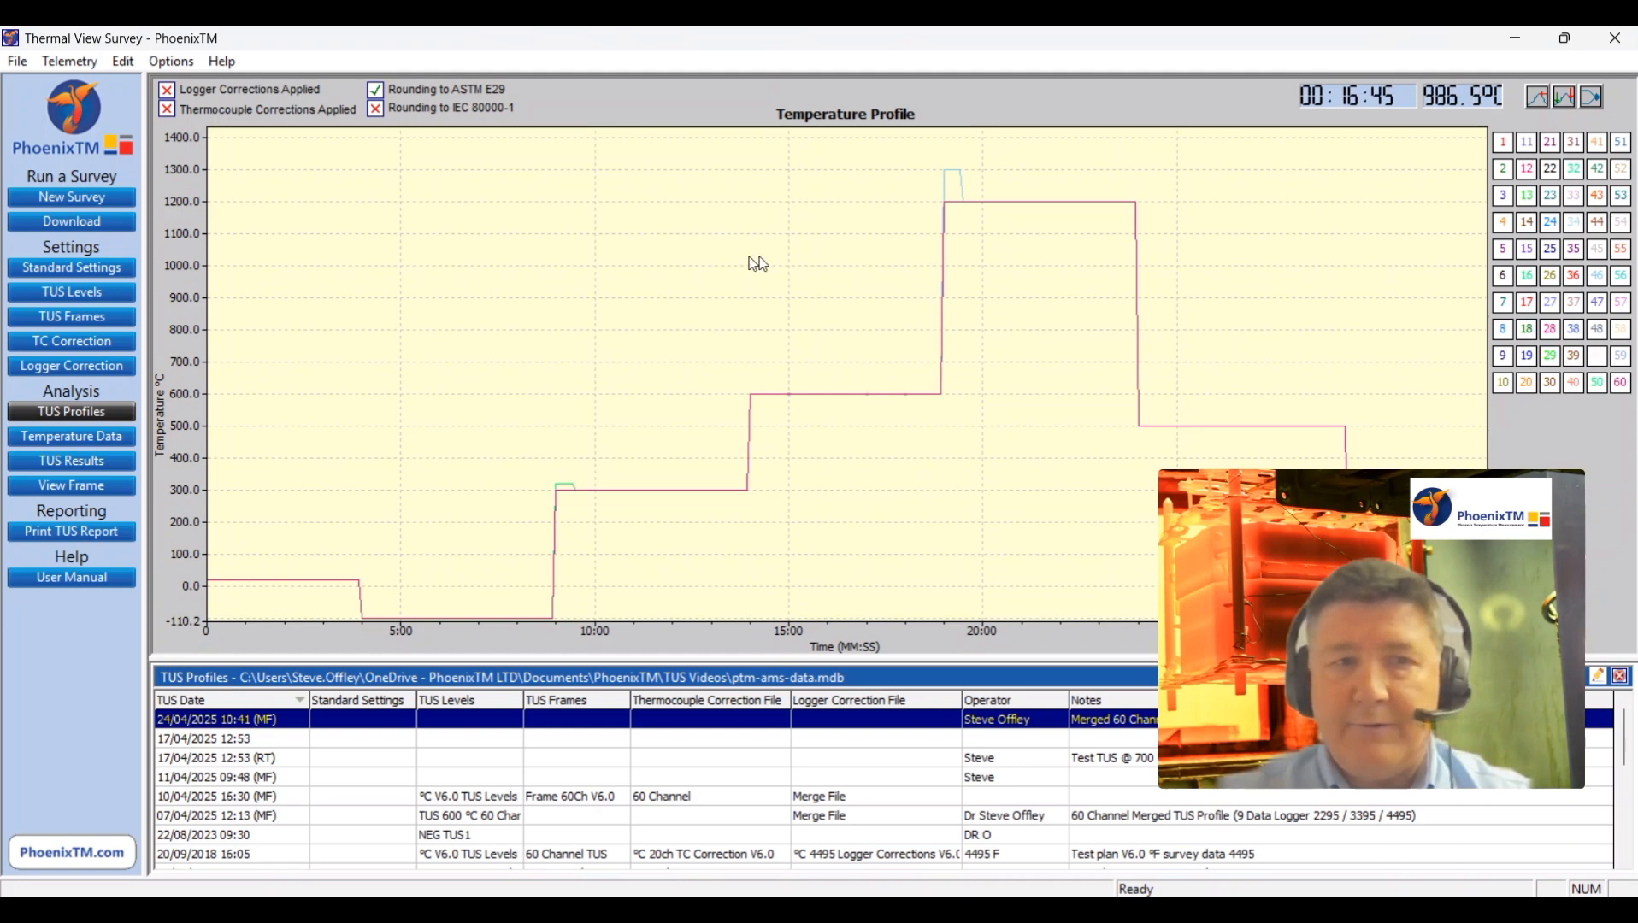
click(88, 299)
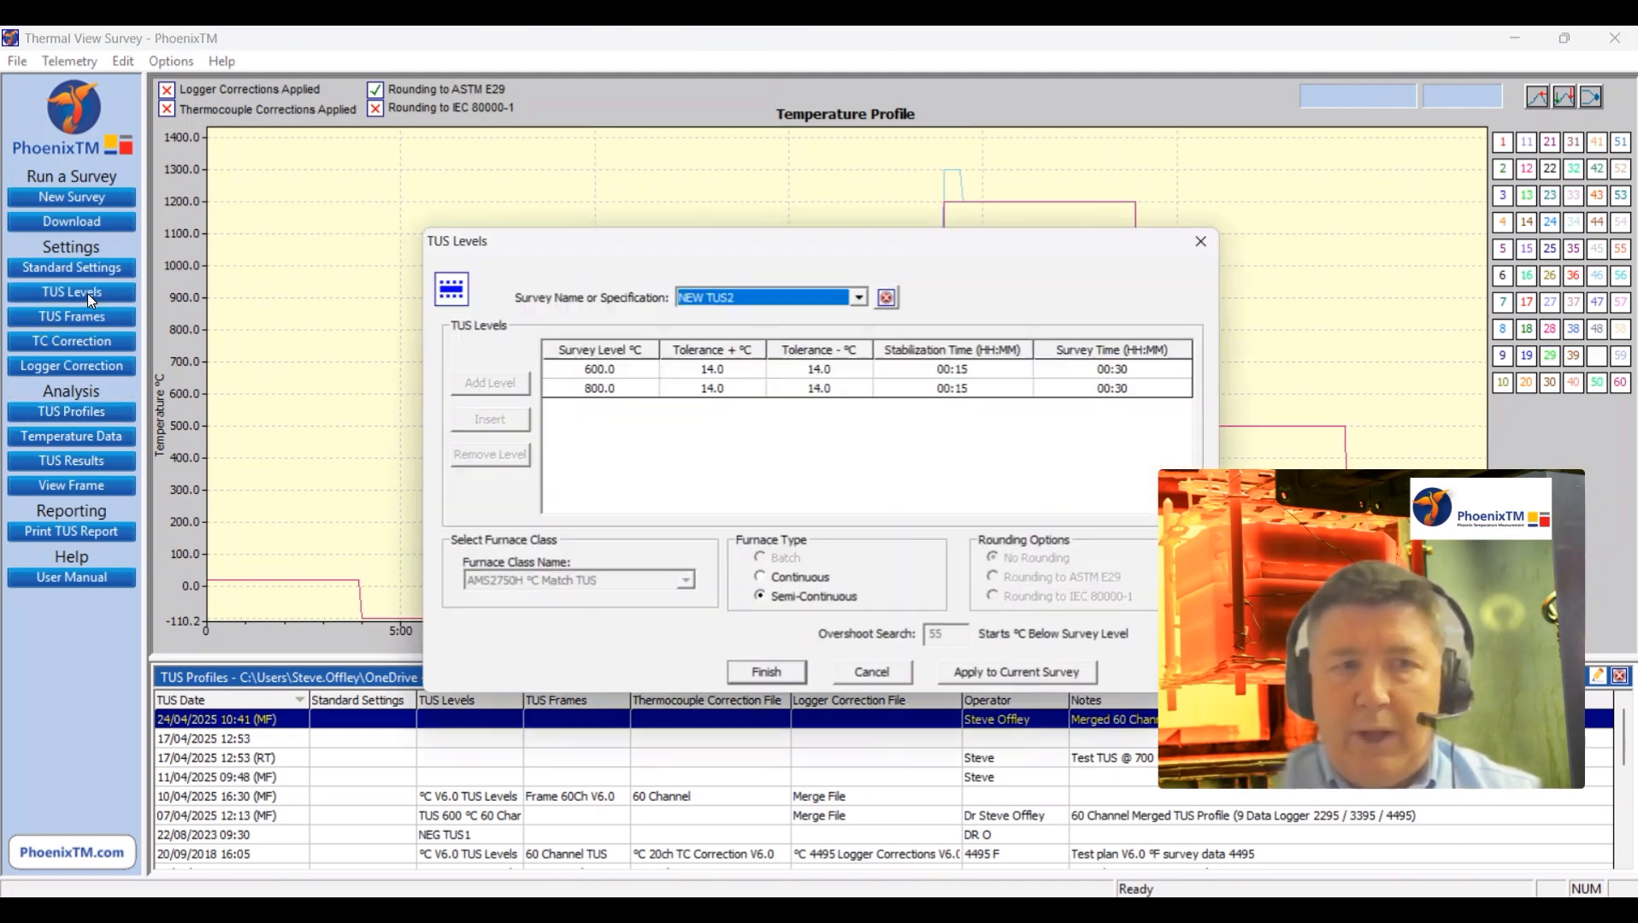
click(859, 298)
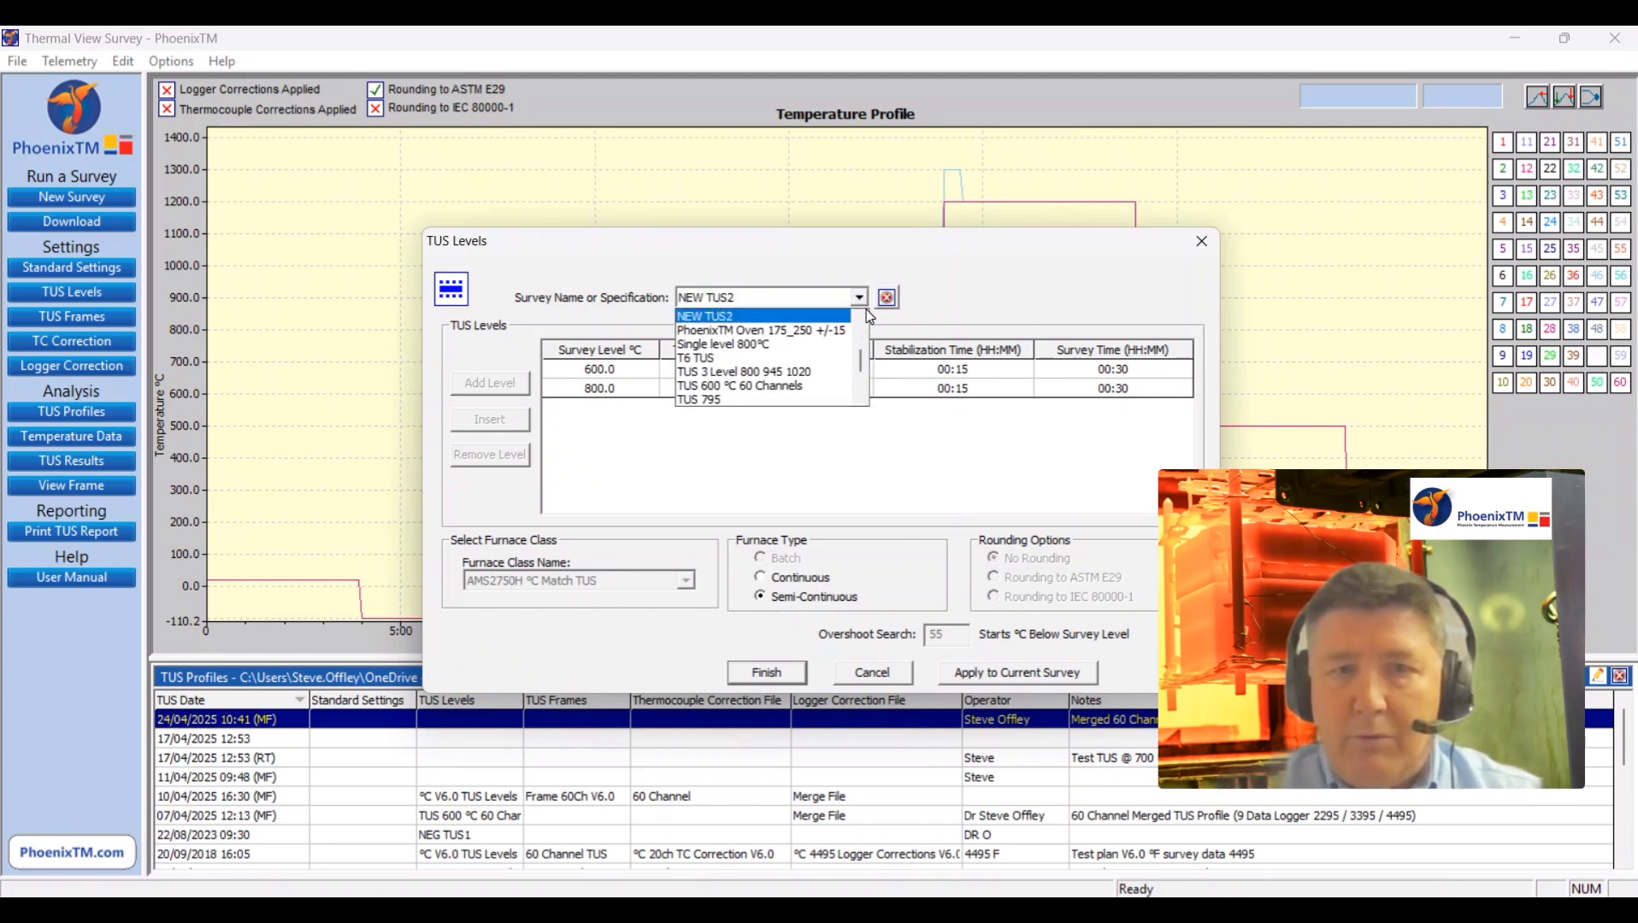
scroll(851, 340, down, 1)
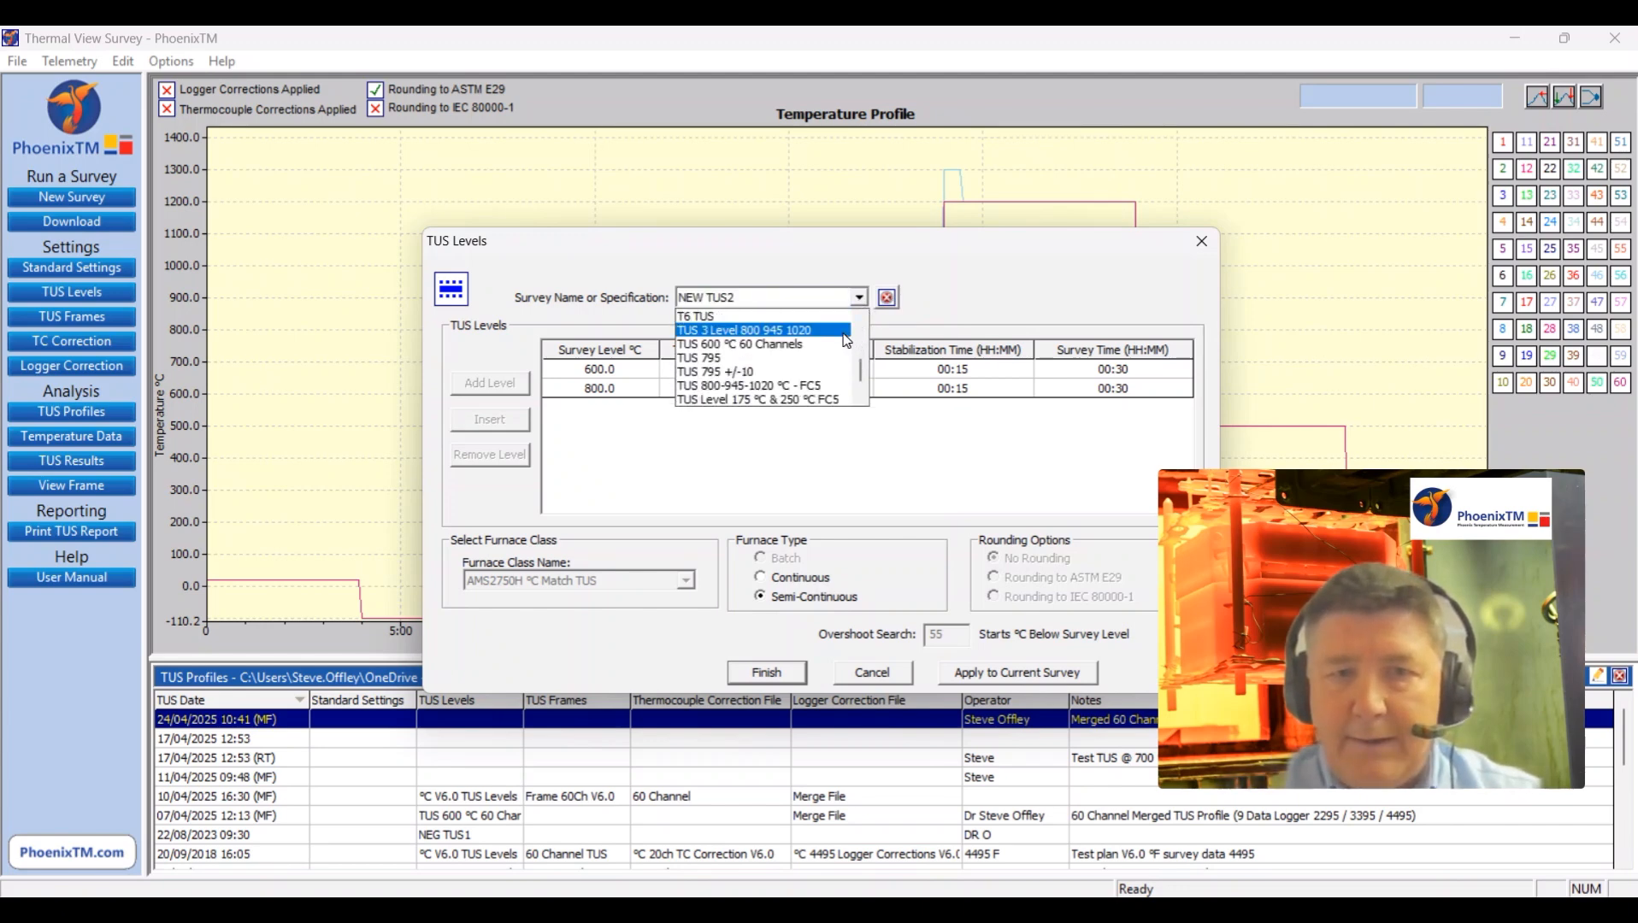
click(830, 345)
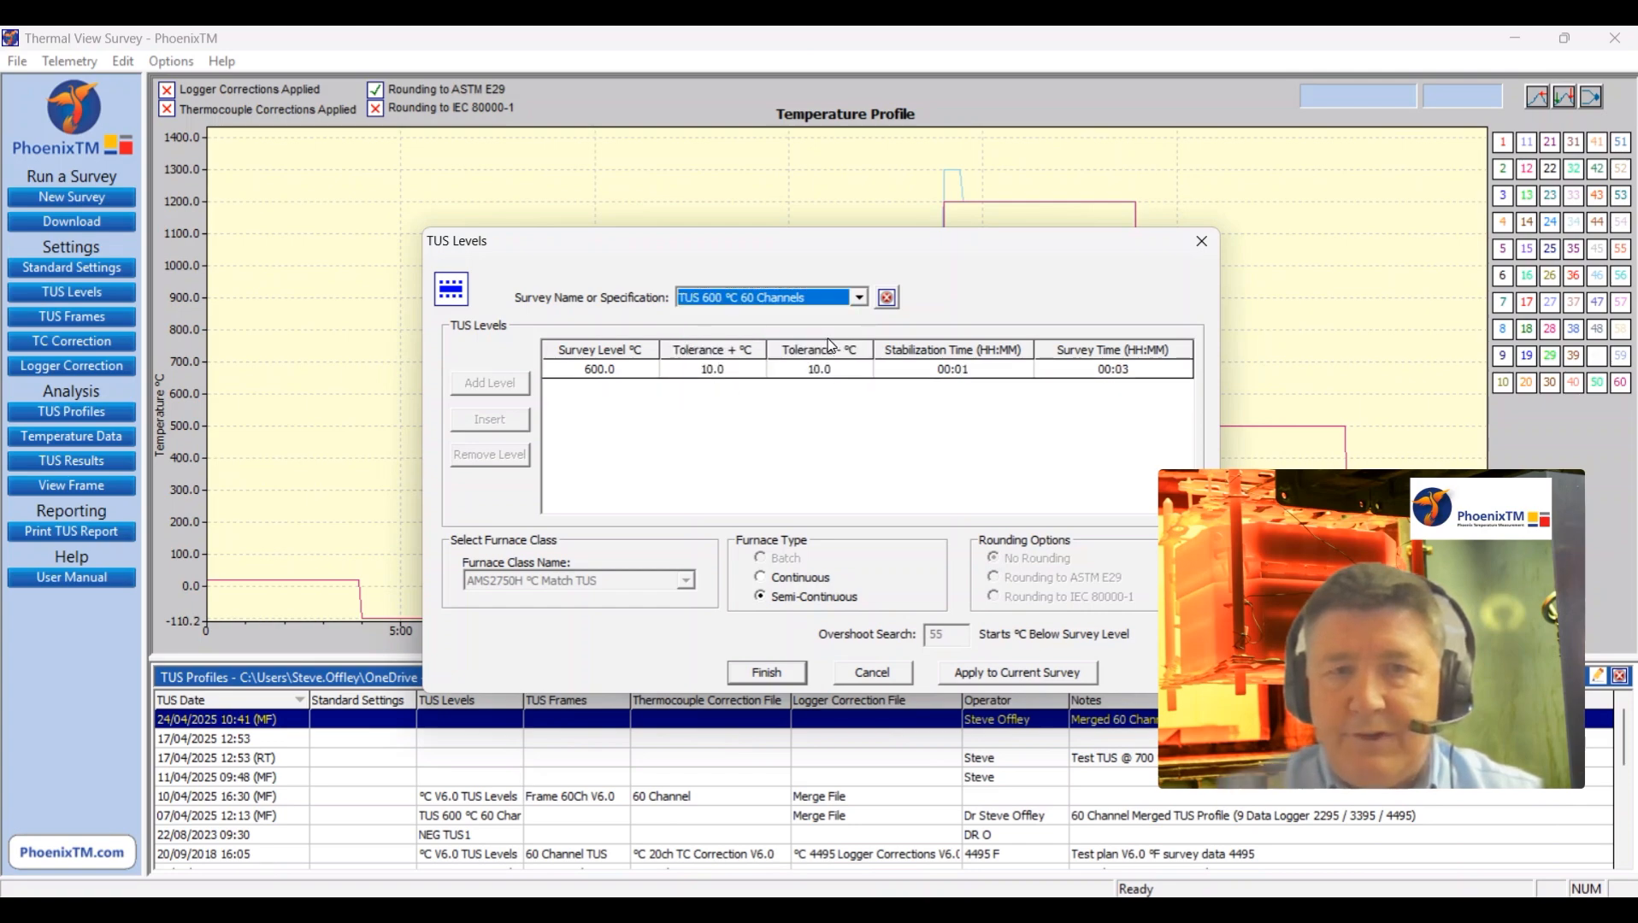
click(999, 677)
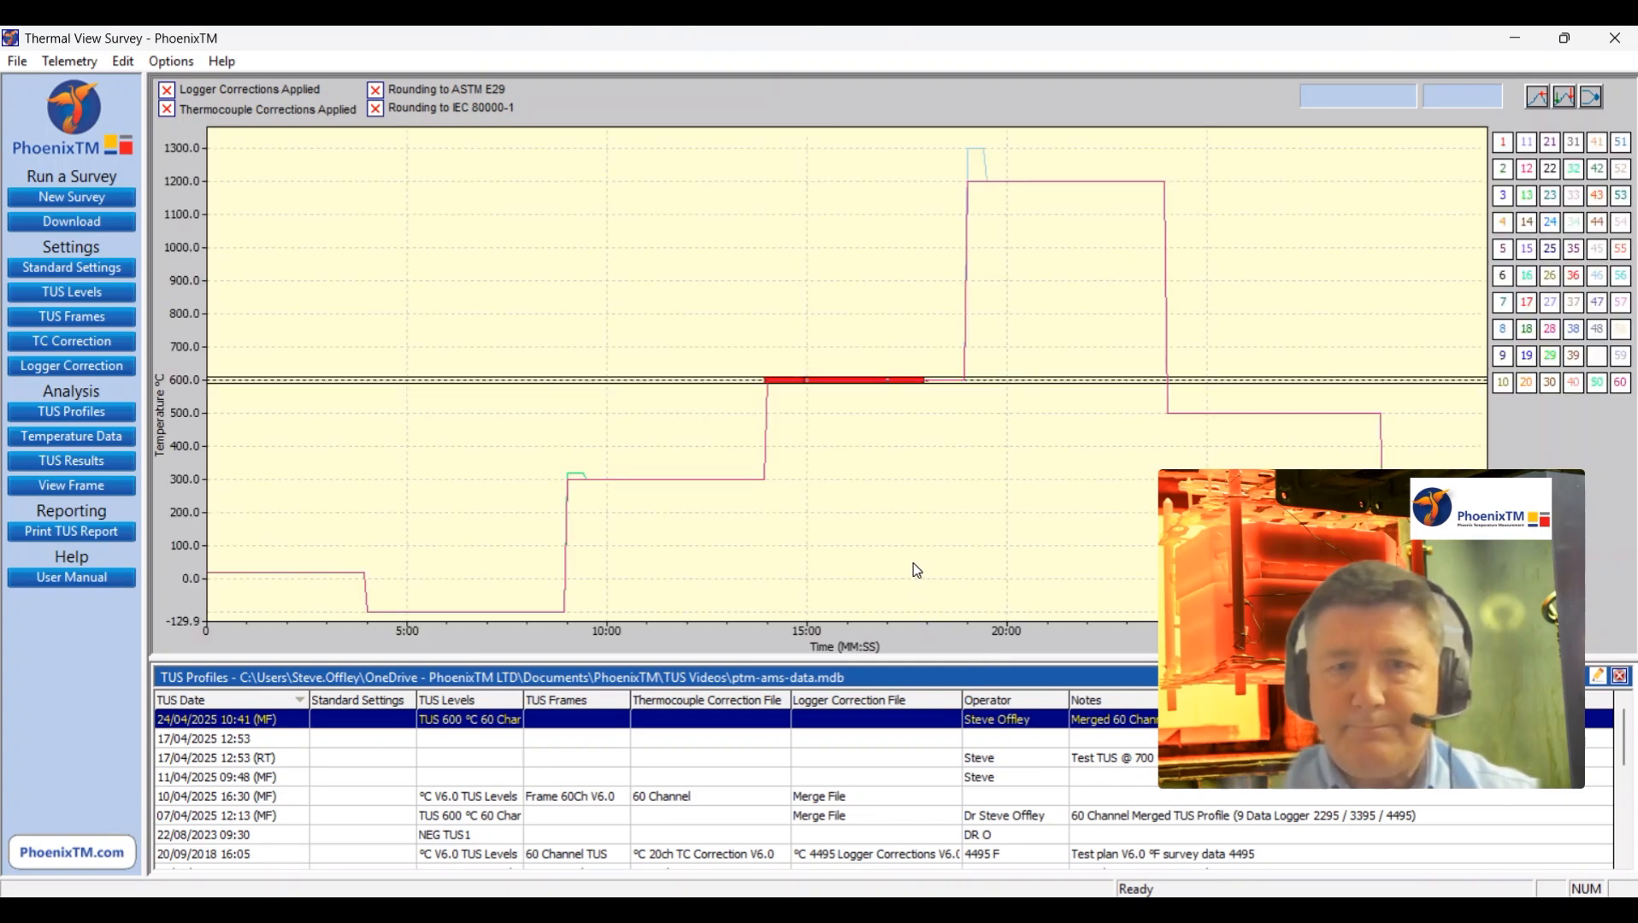
drag(630, 322, 852, 382)
right_click(750, 386)
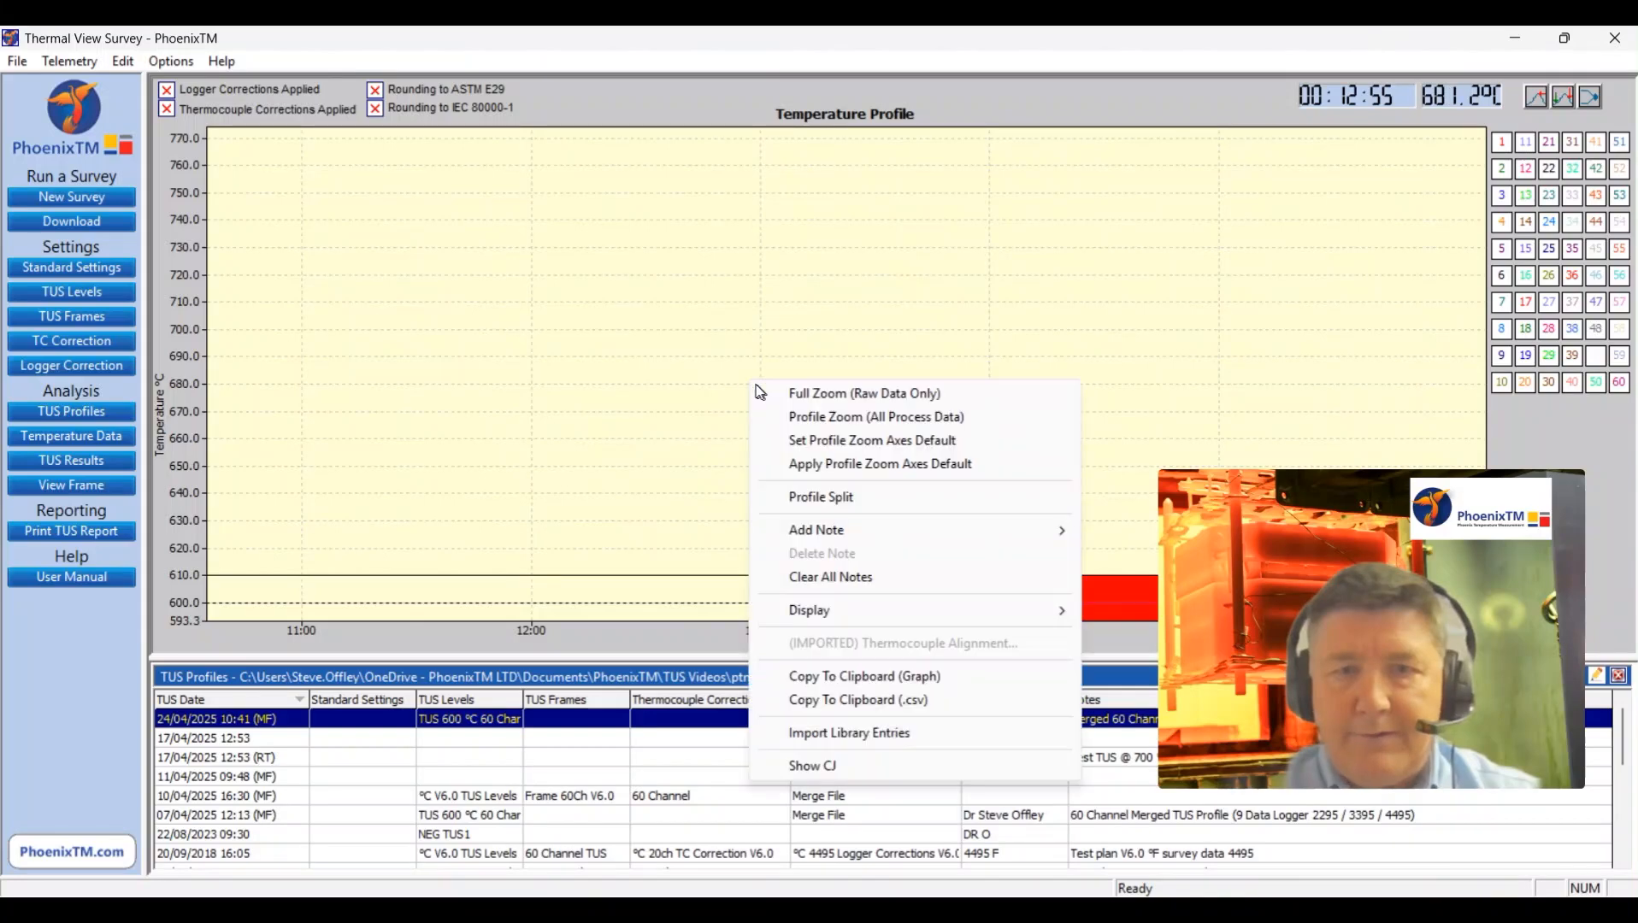
click(799, 395)
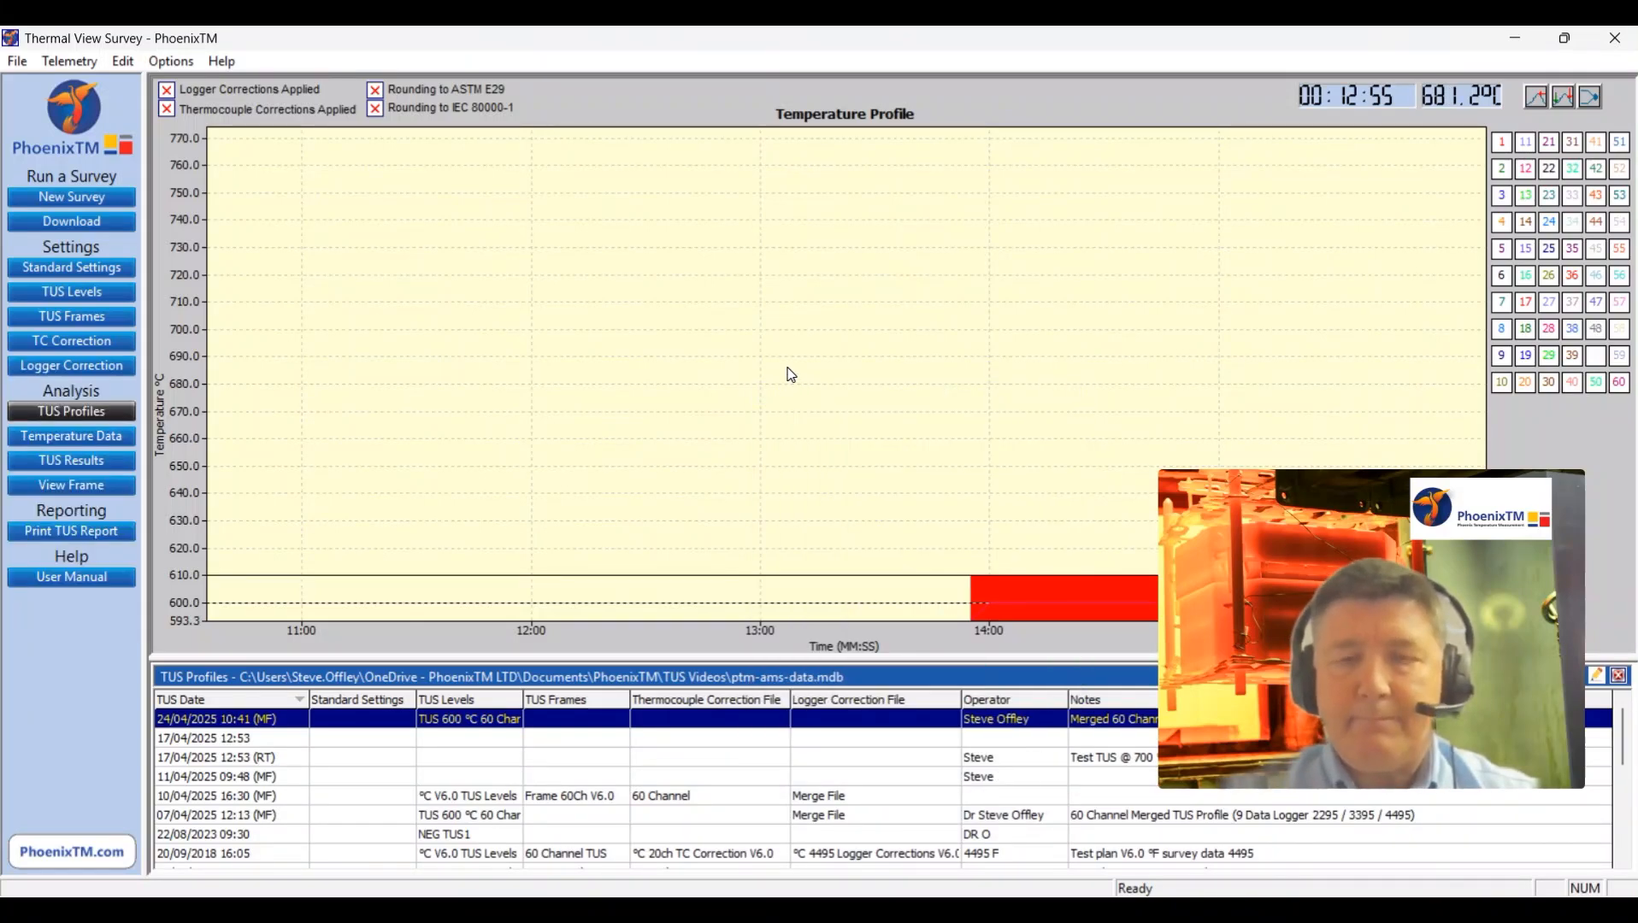
right_click(789, 366)
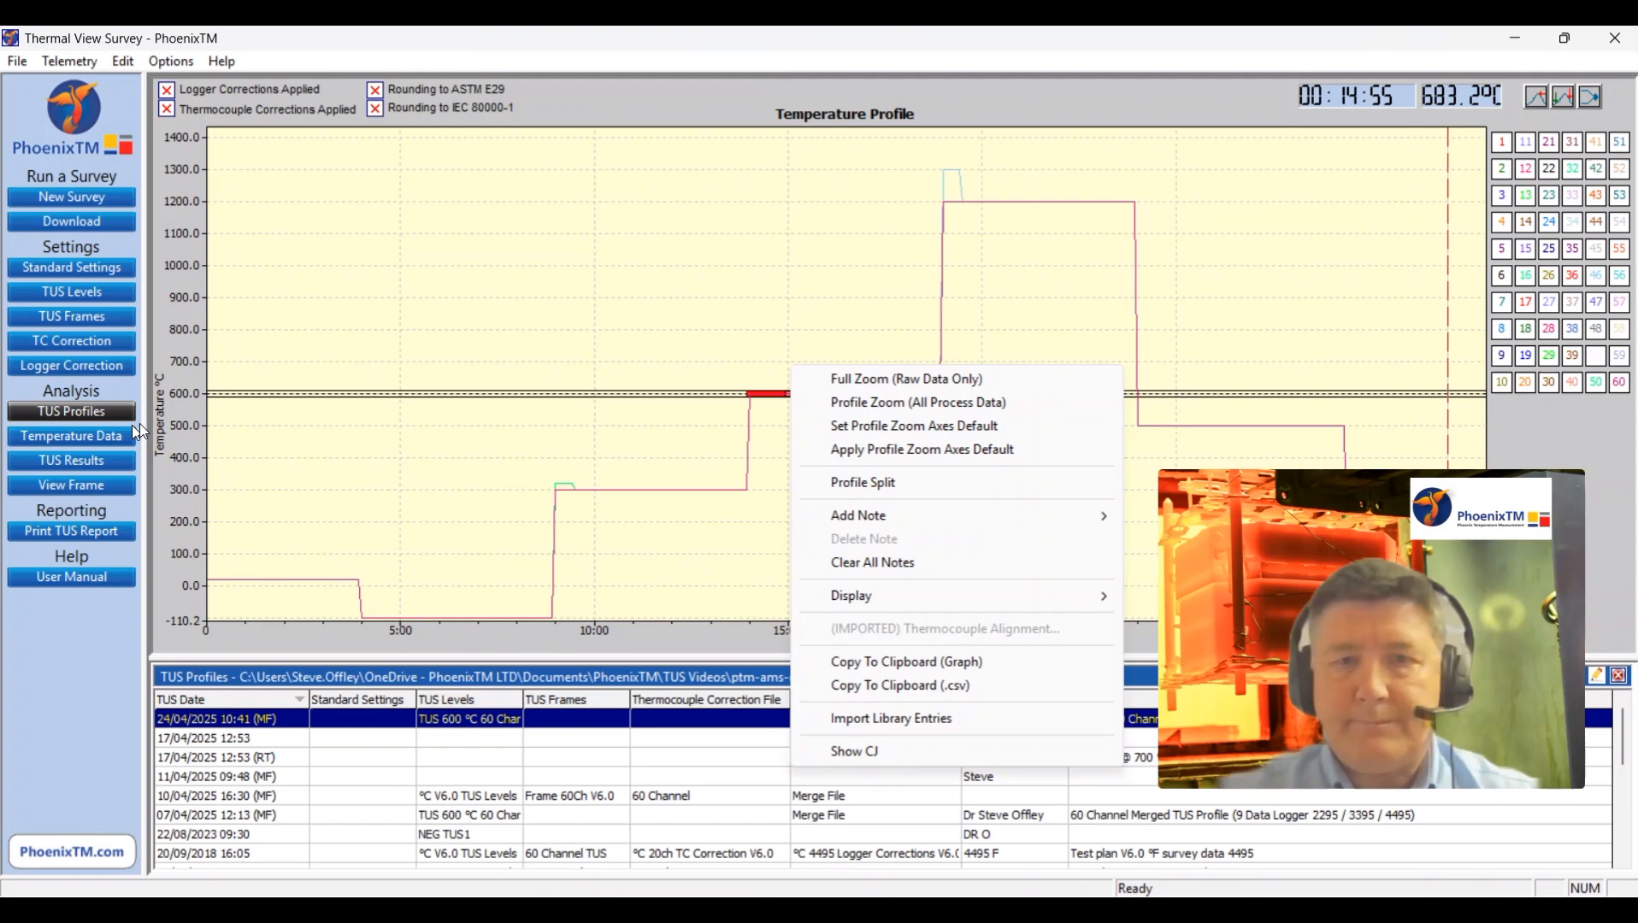
Step: Show the temperature data and shift the 600 °C survey window about 50 seconds later along the profile's 600 °C plateau
click(80, 436)
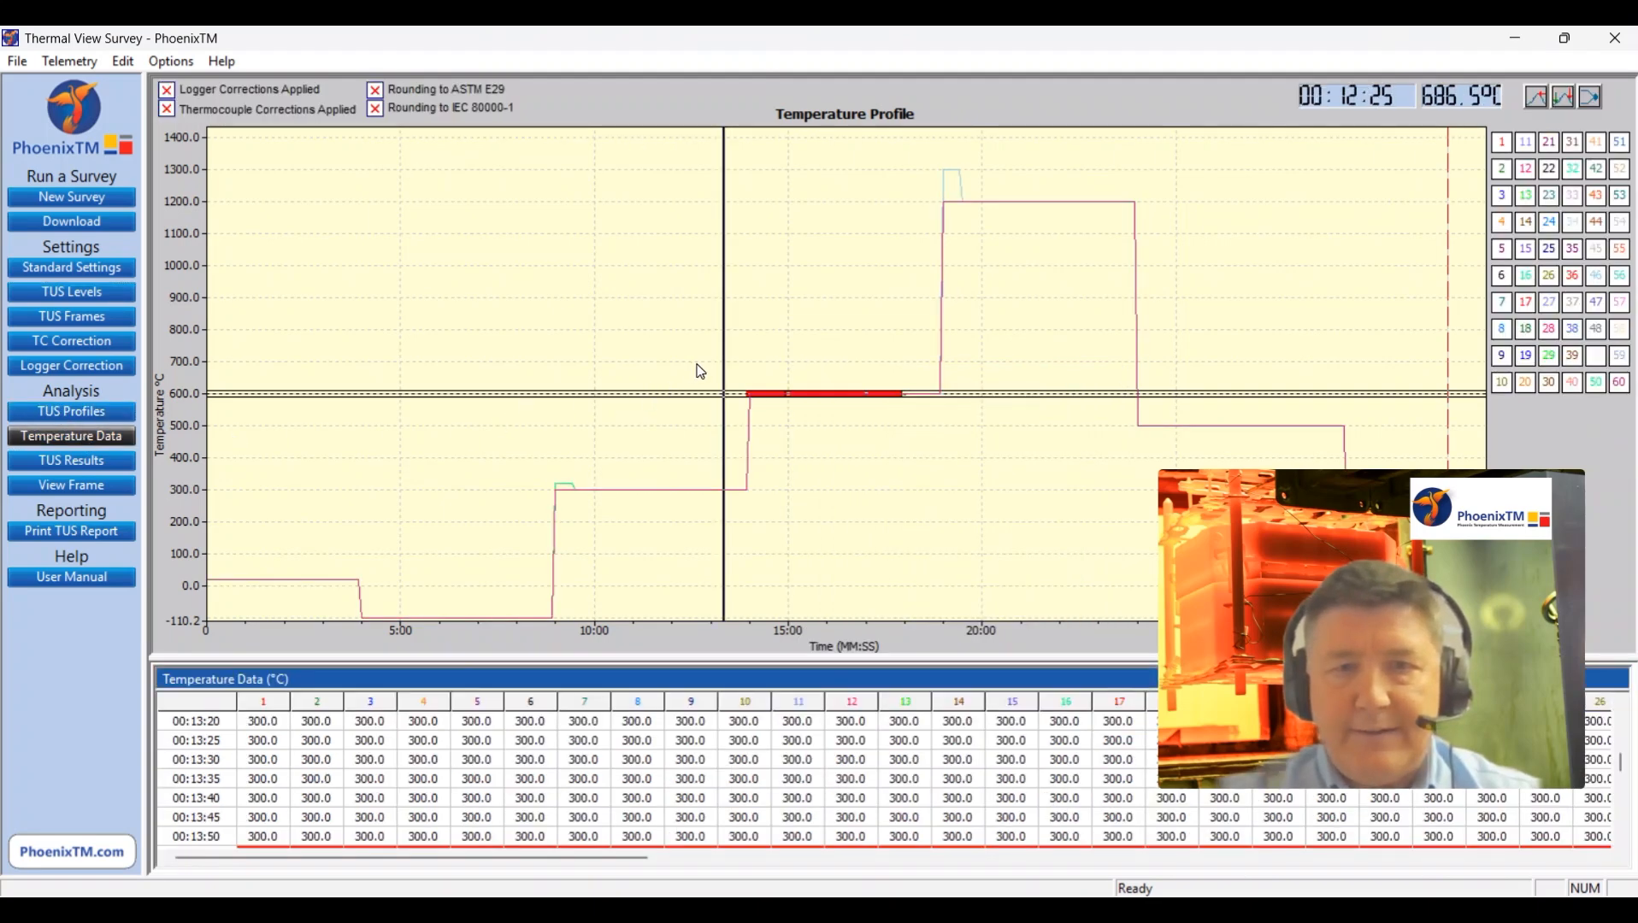
drag(697, 363, 1016, 456)
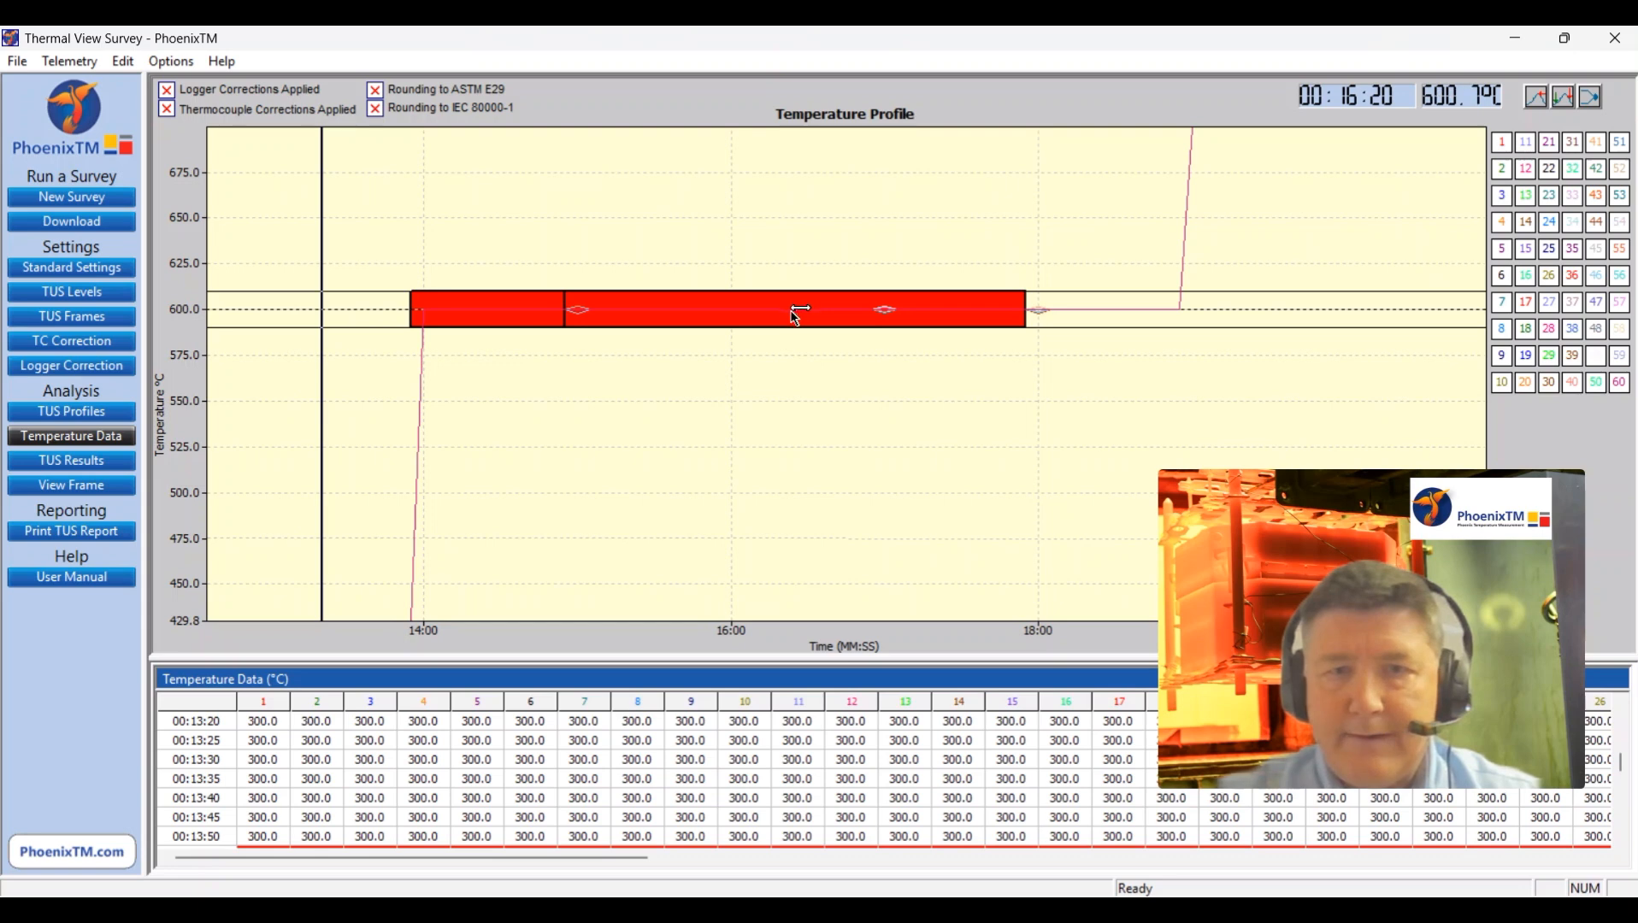
drag(790, 312, 904, 319)
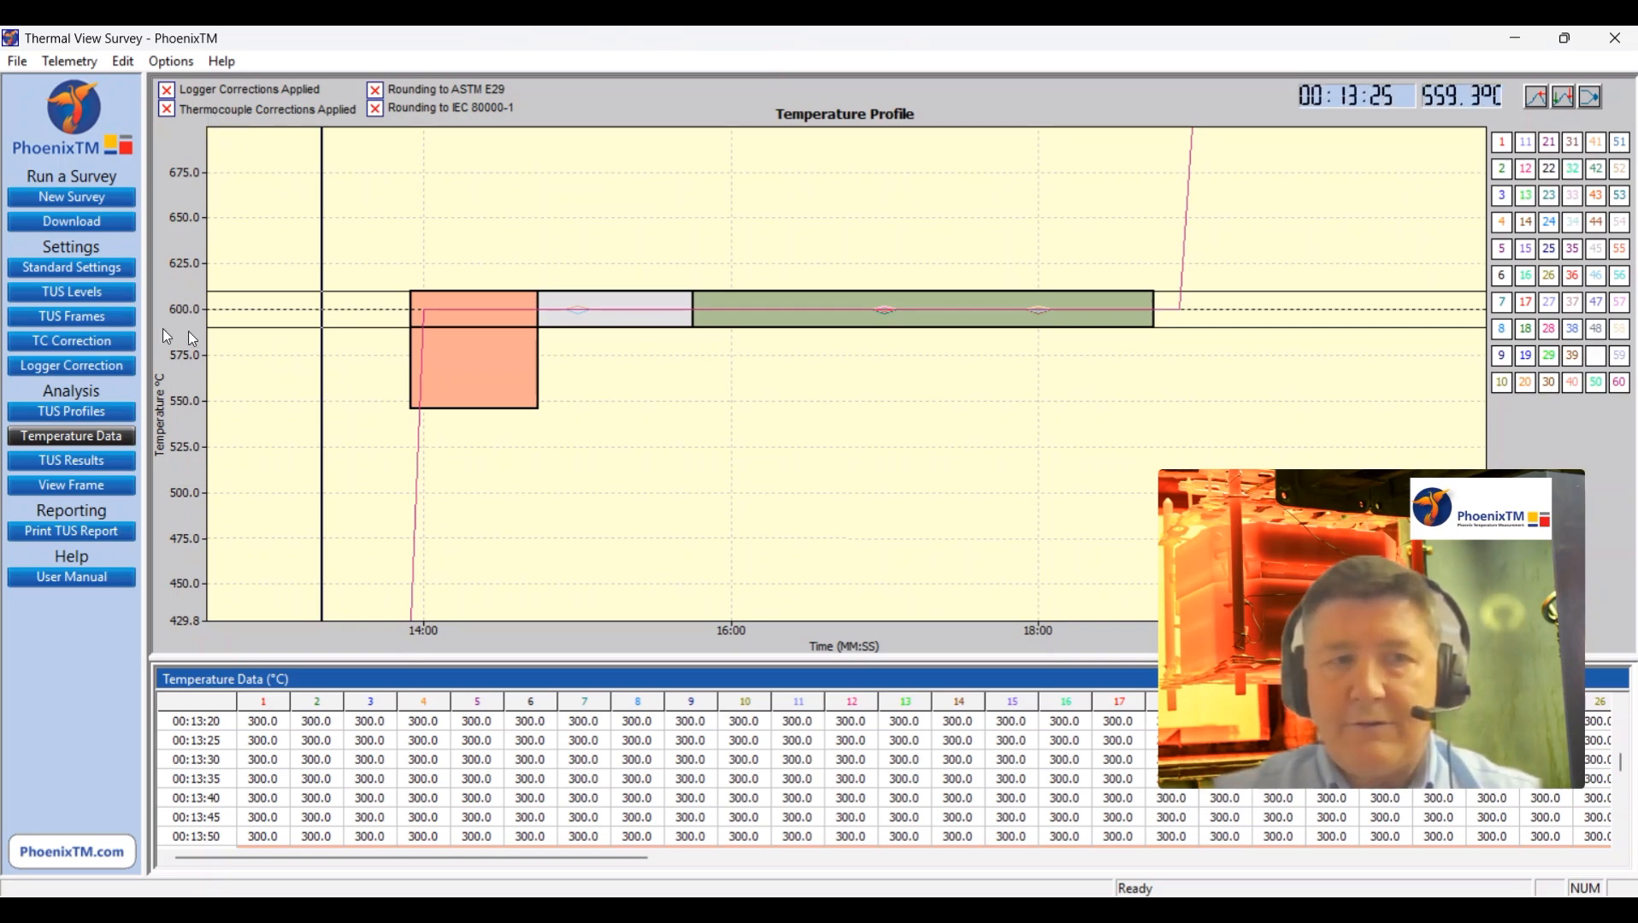
Step: Set up a new TUS frame named "60 Channel TUS FRAME" with datalogger type Merged Logger and 60 channels
click(81, 321)
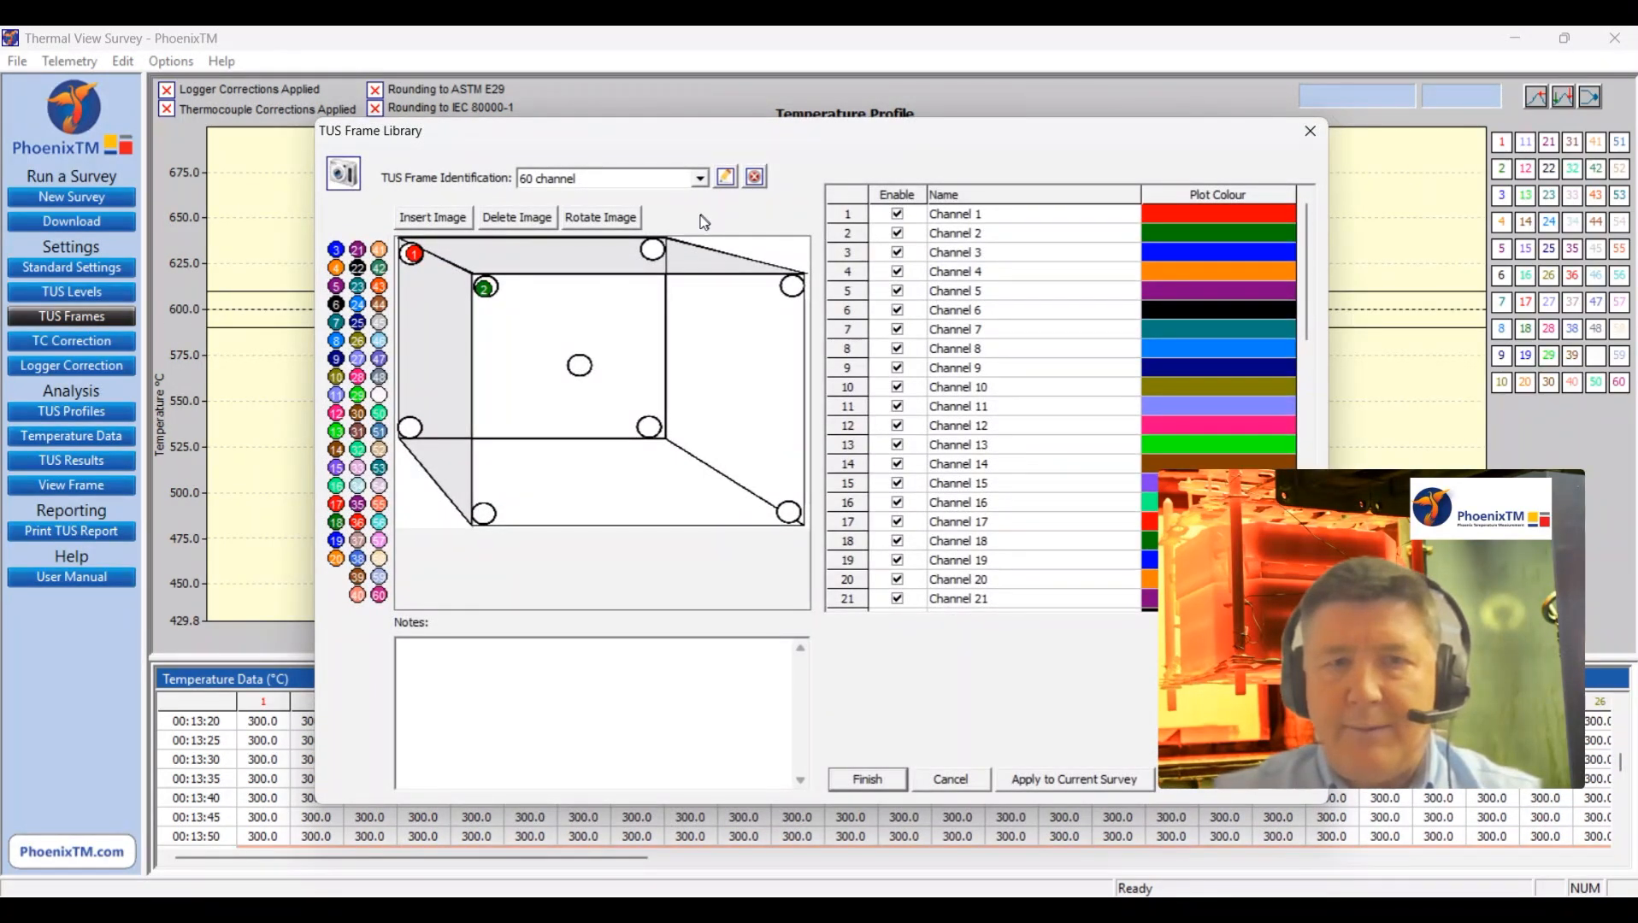
click(700, 183)
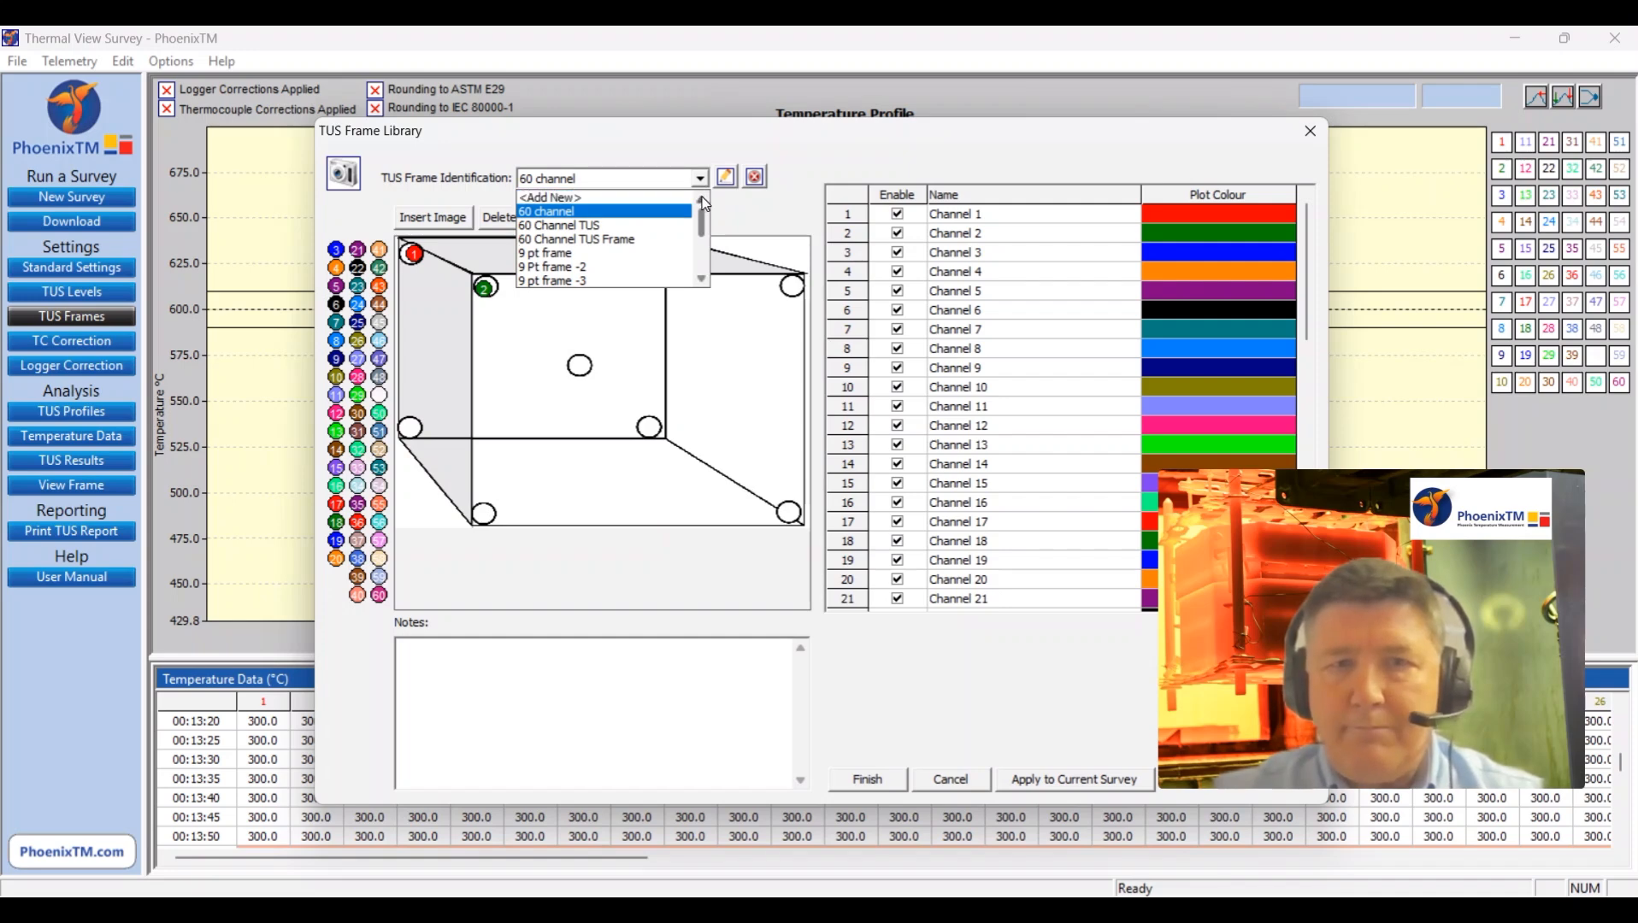
click(634, 204)
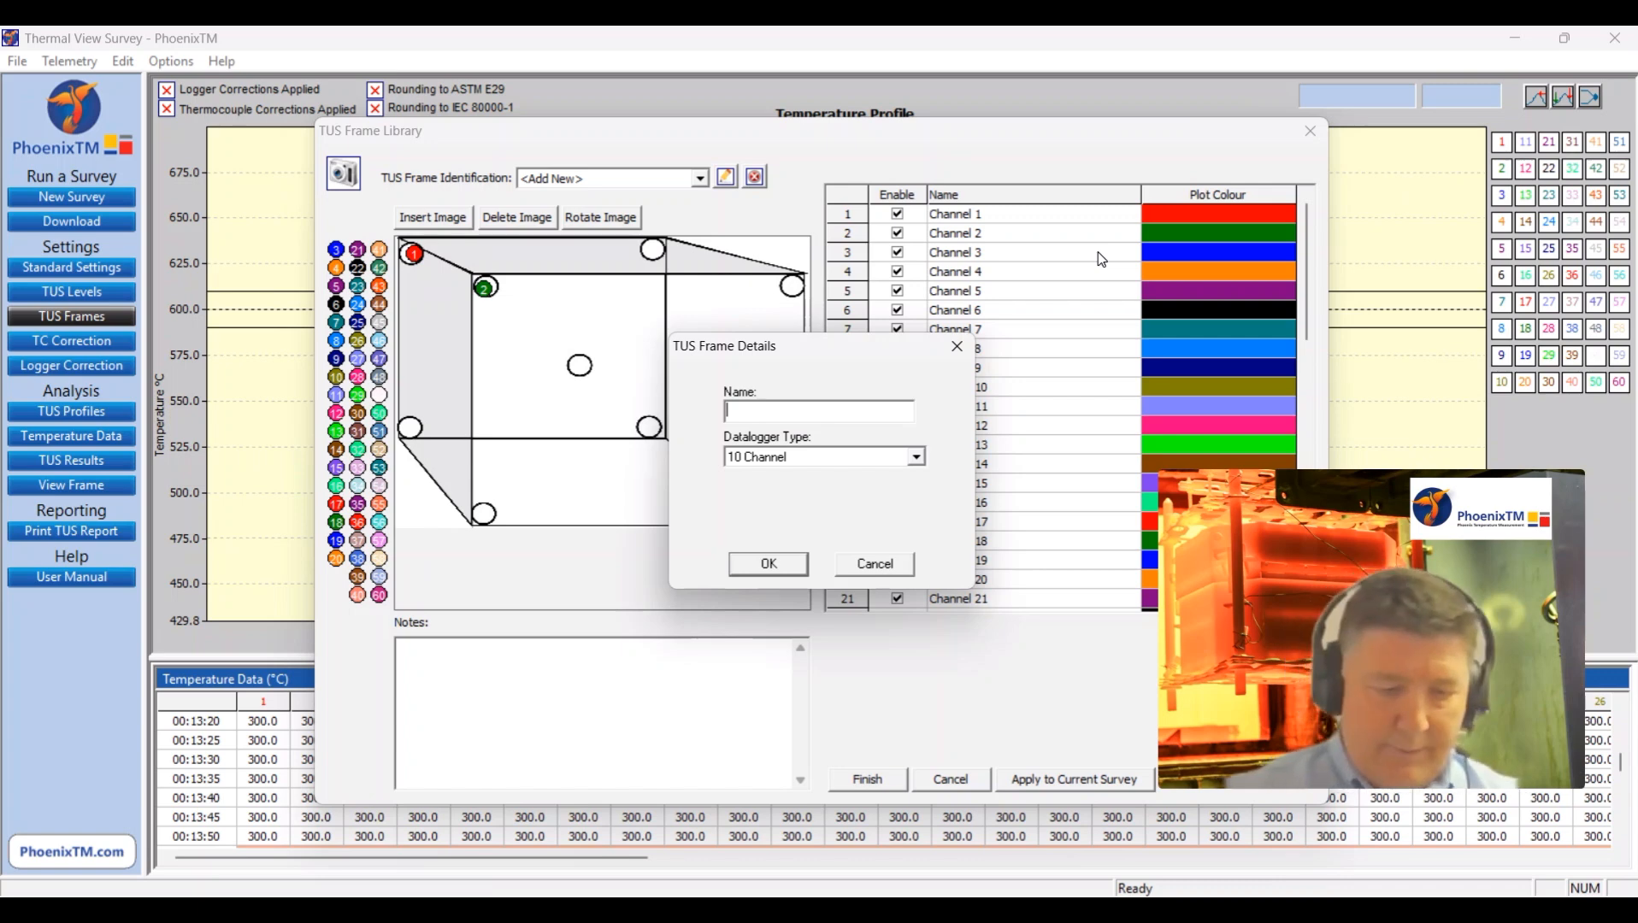
text(60 Channel TUS FRAME)
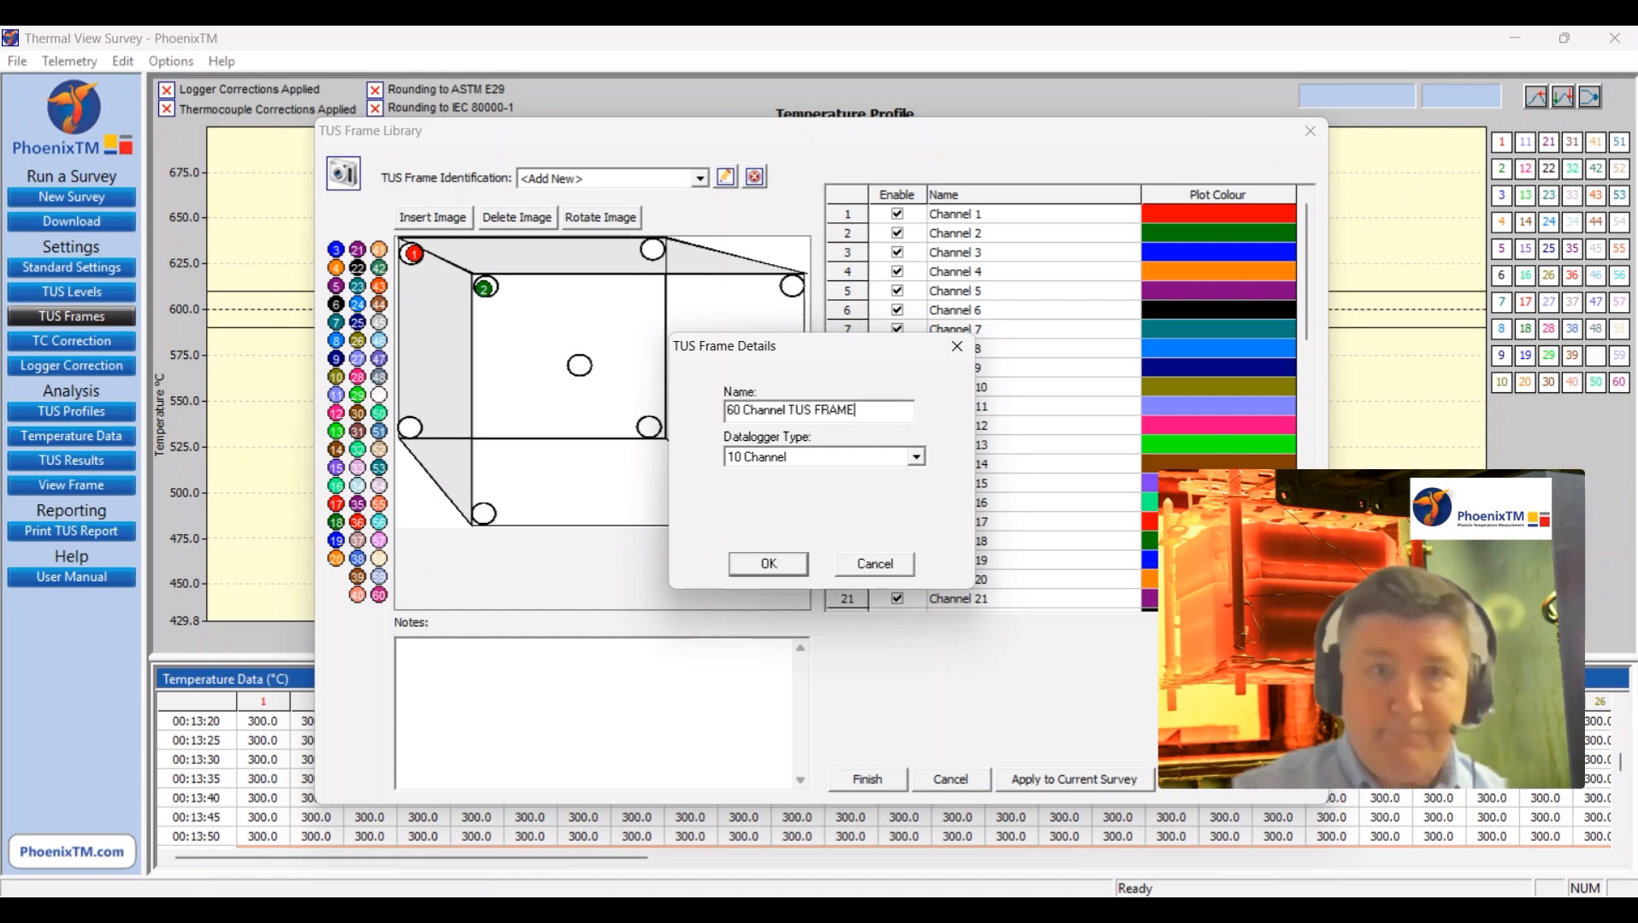
click(916, 459)
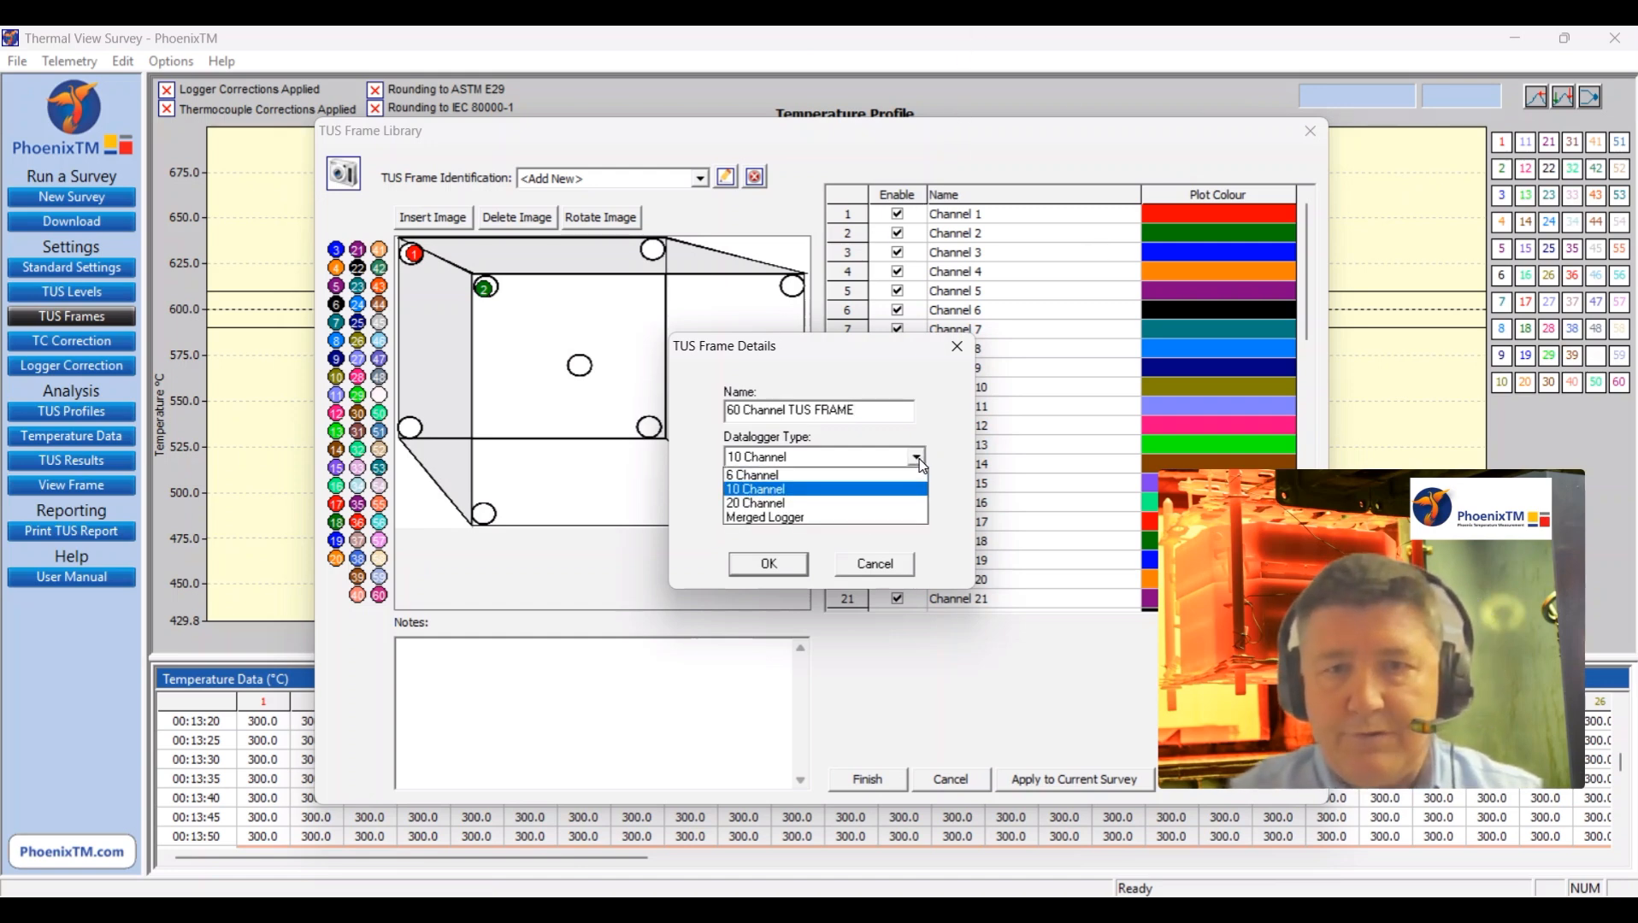
click(894, 519)
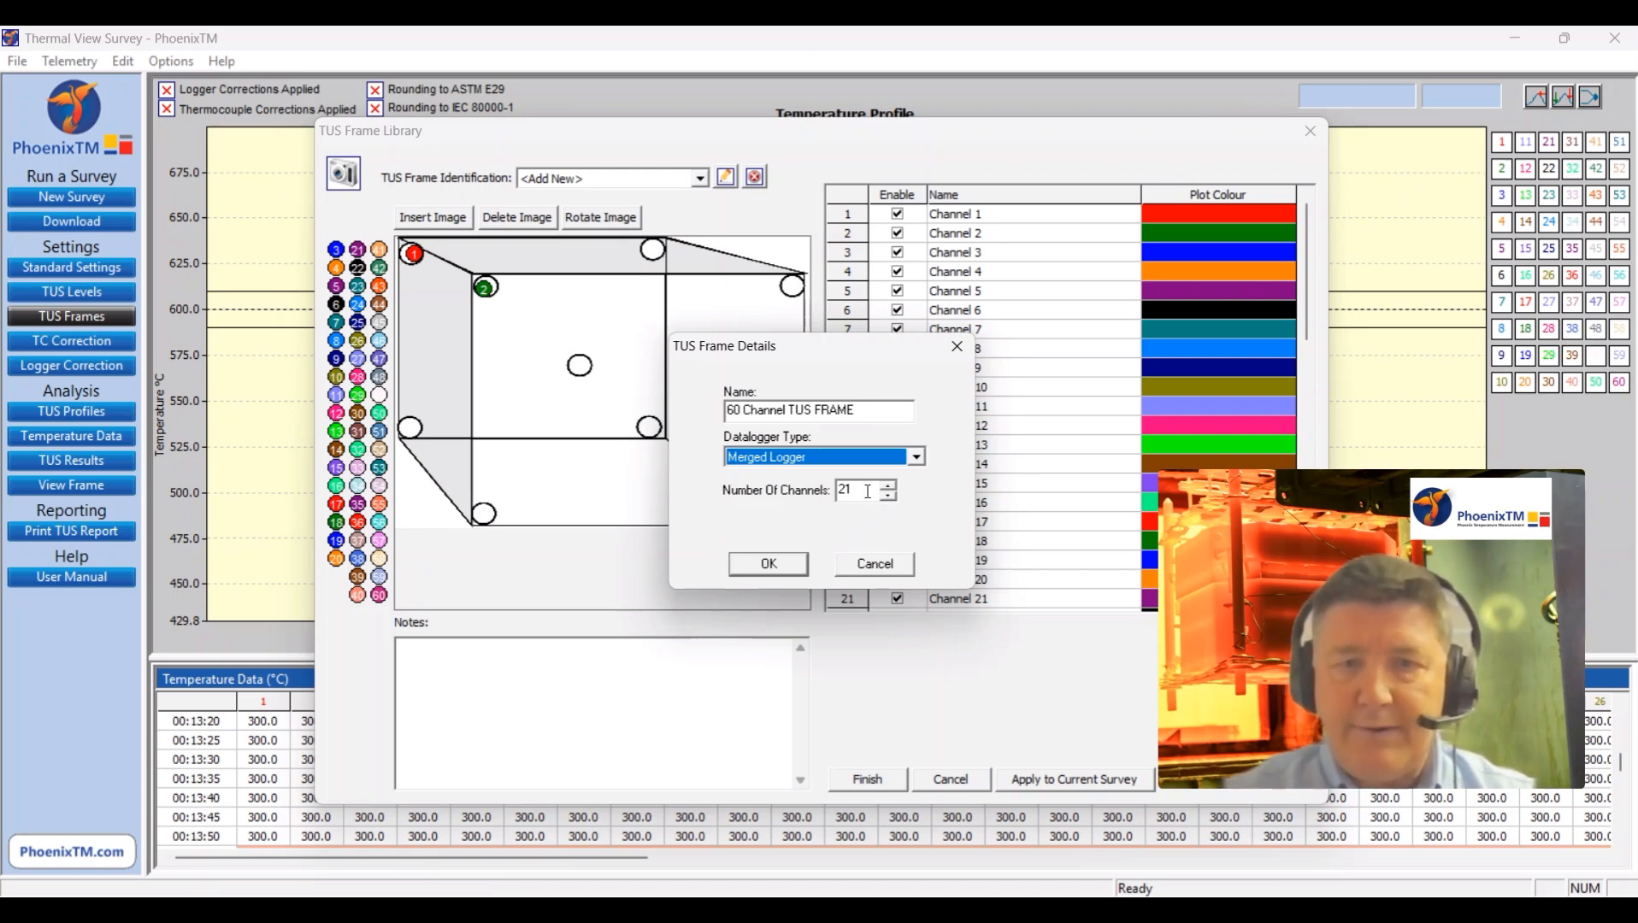
drag(867, 491, 827, 496)
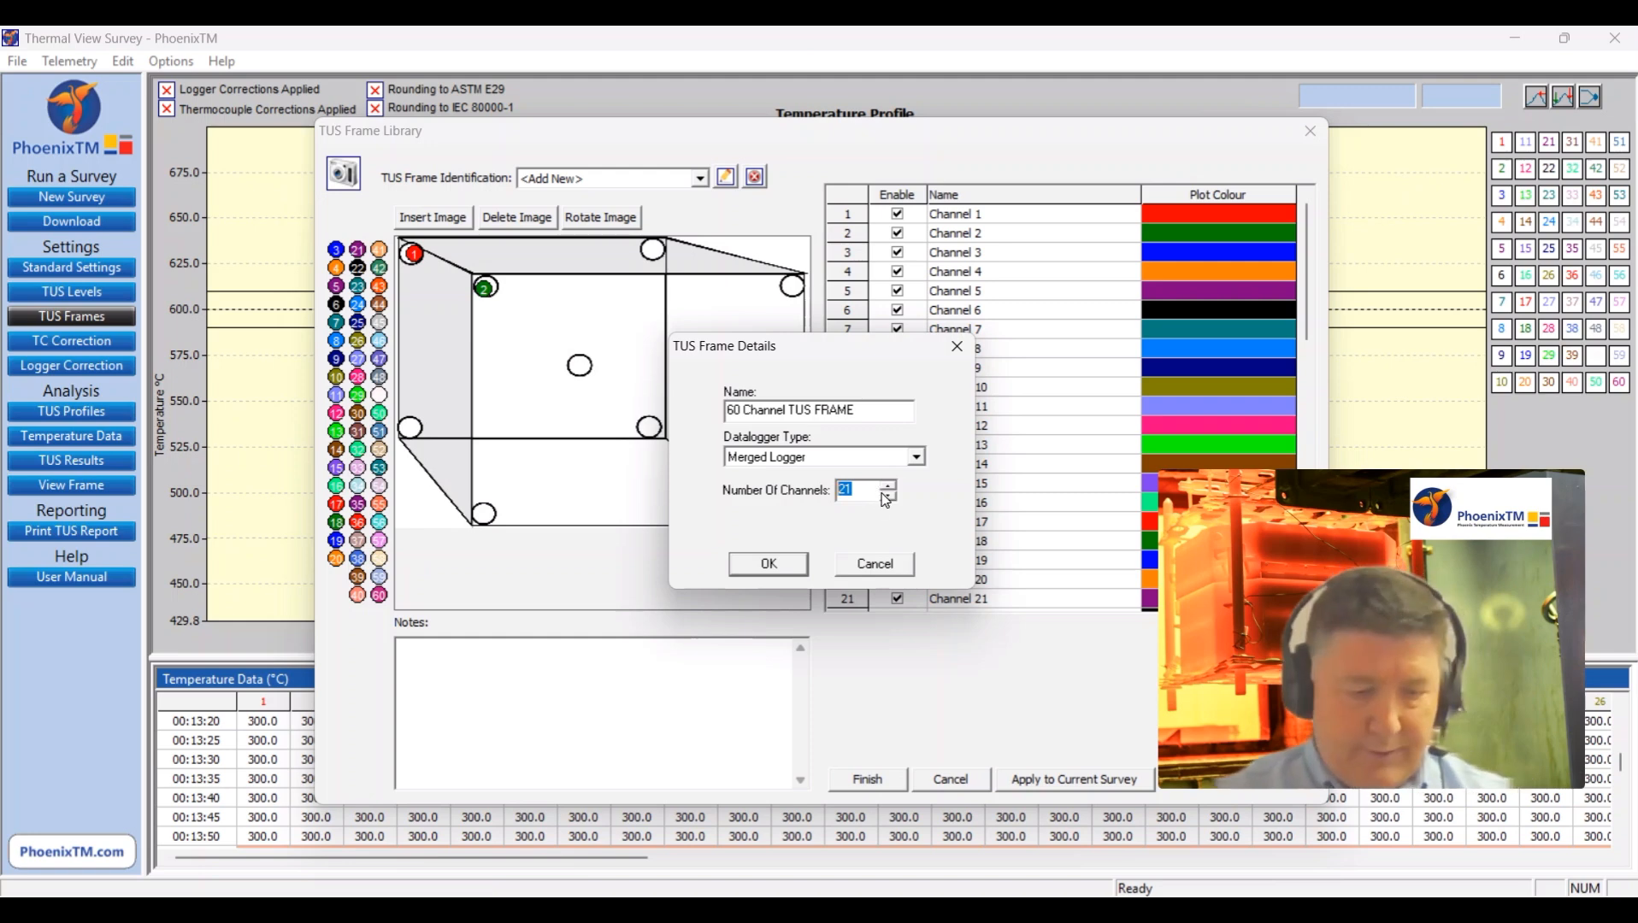
text(60)
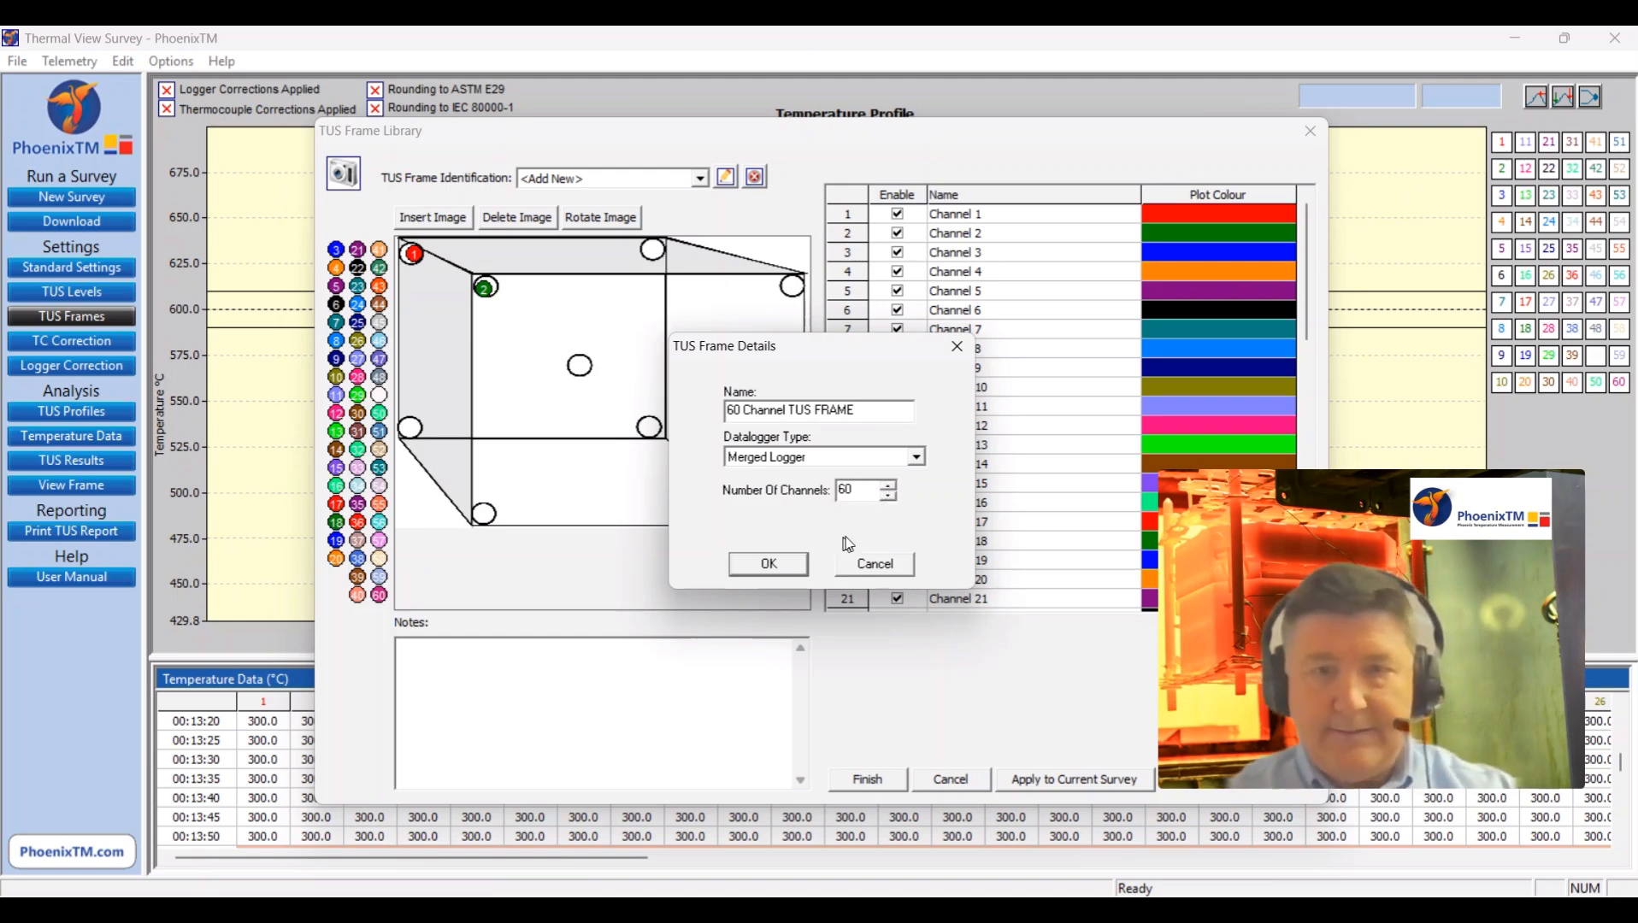
Step: Name the new 60-channel Merged Logger frame "60 Channel TUS FRAME1" and create it
click(778, 561)
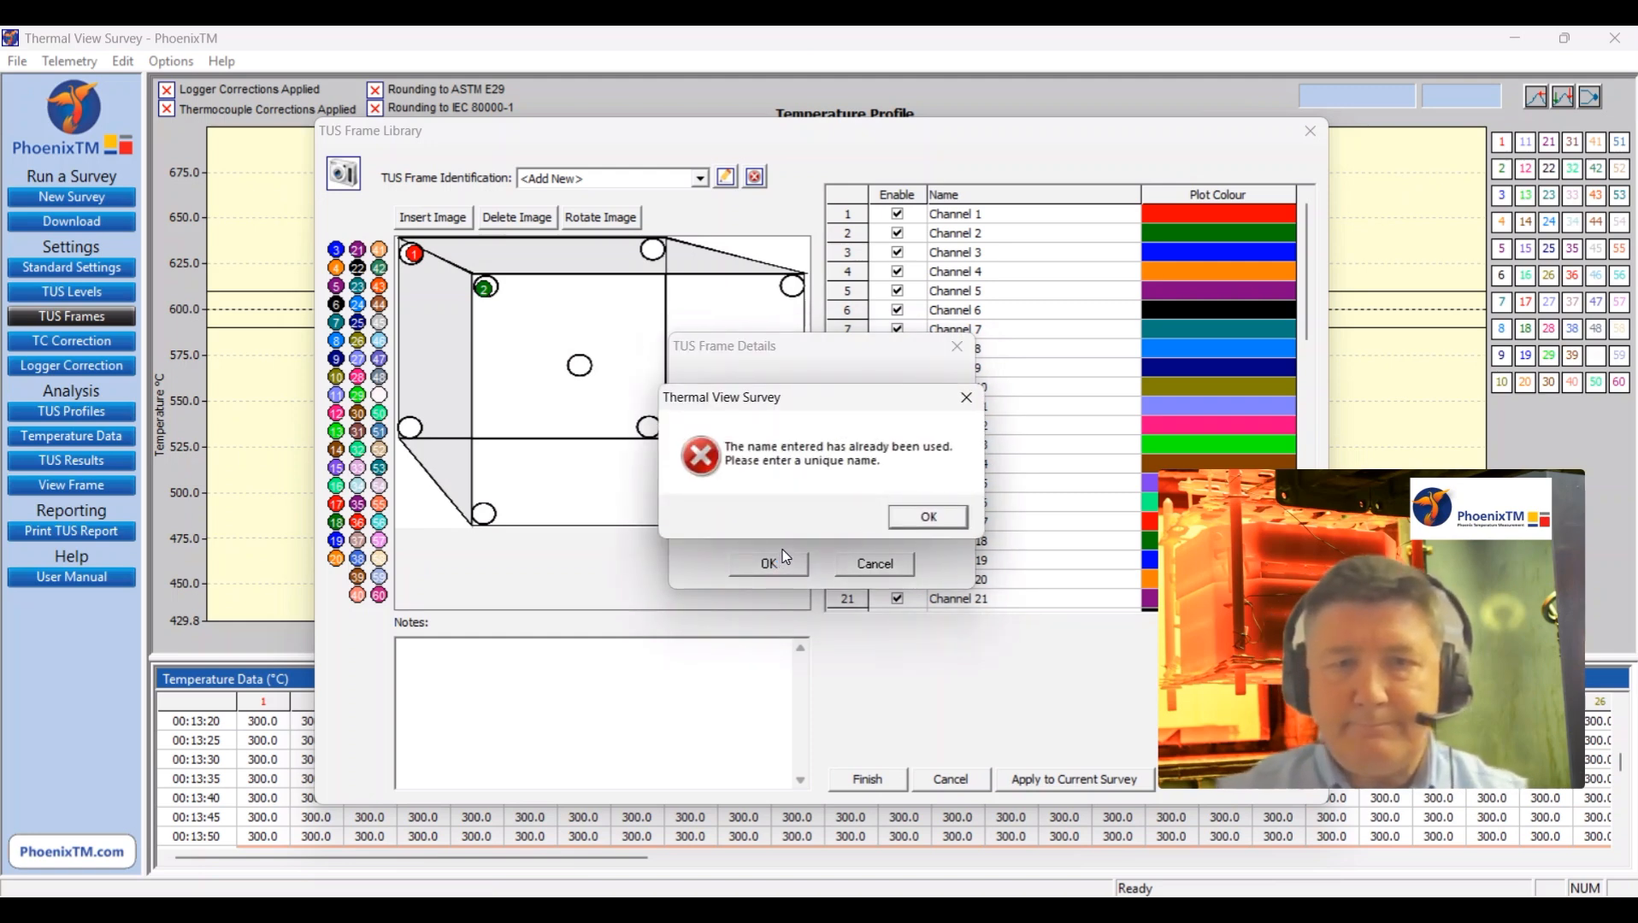
click(928, 518)
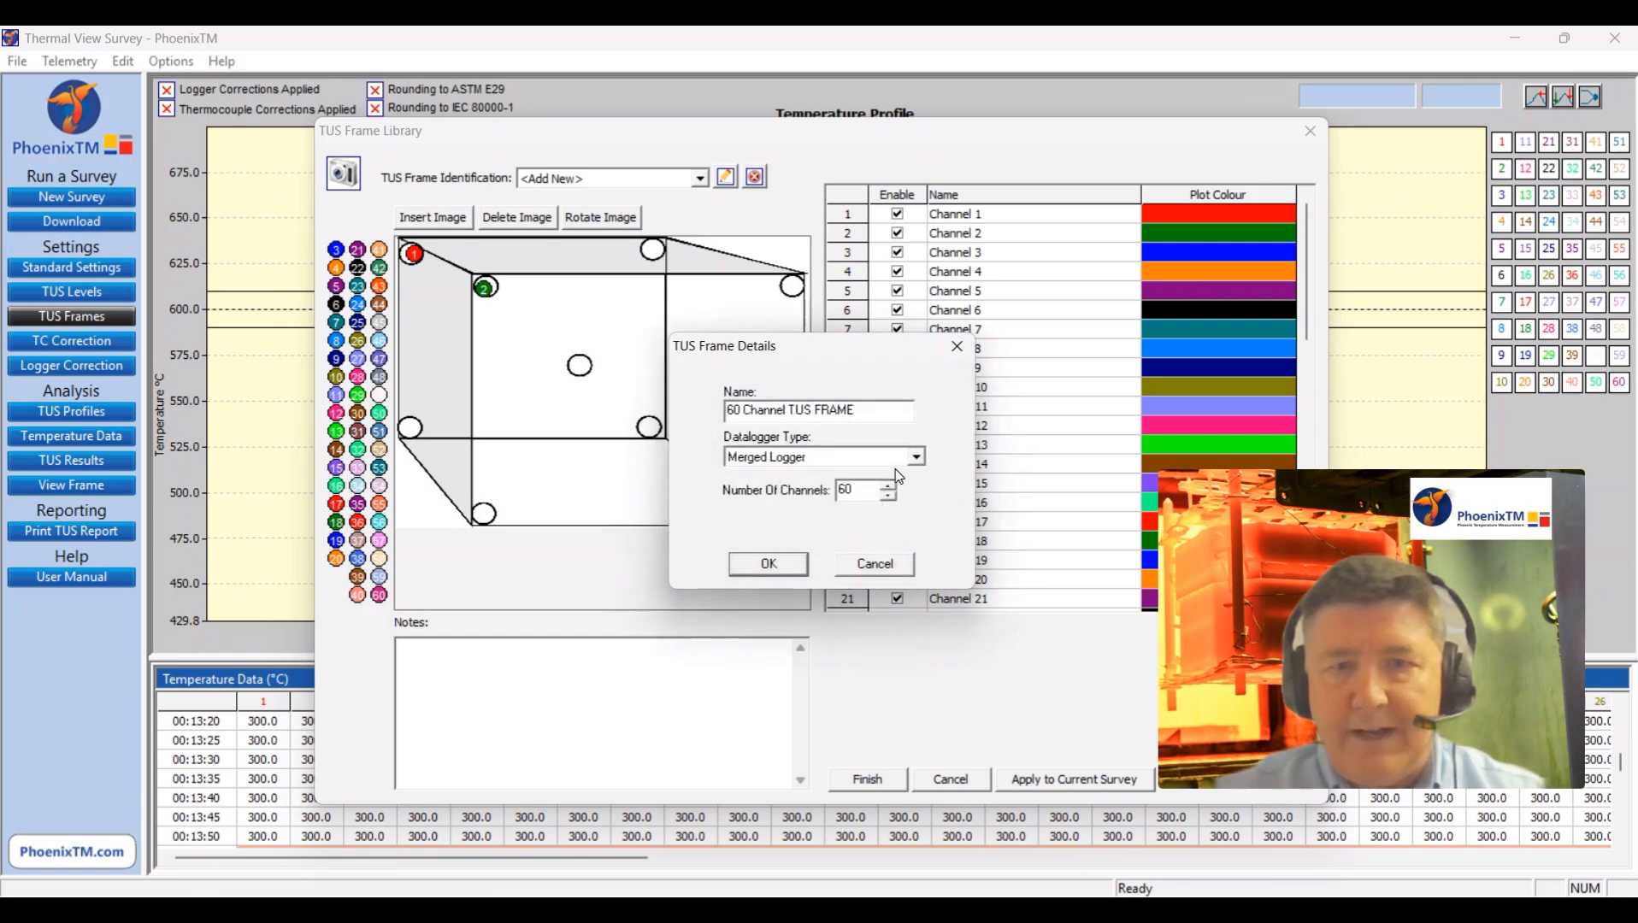
text(1)
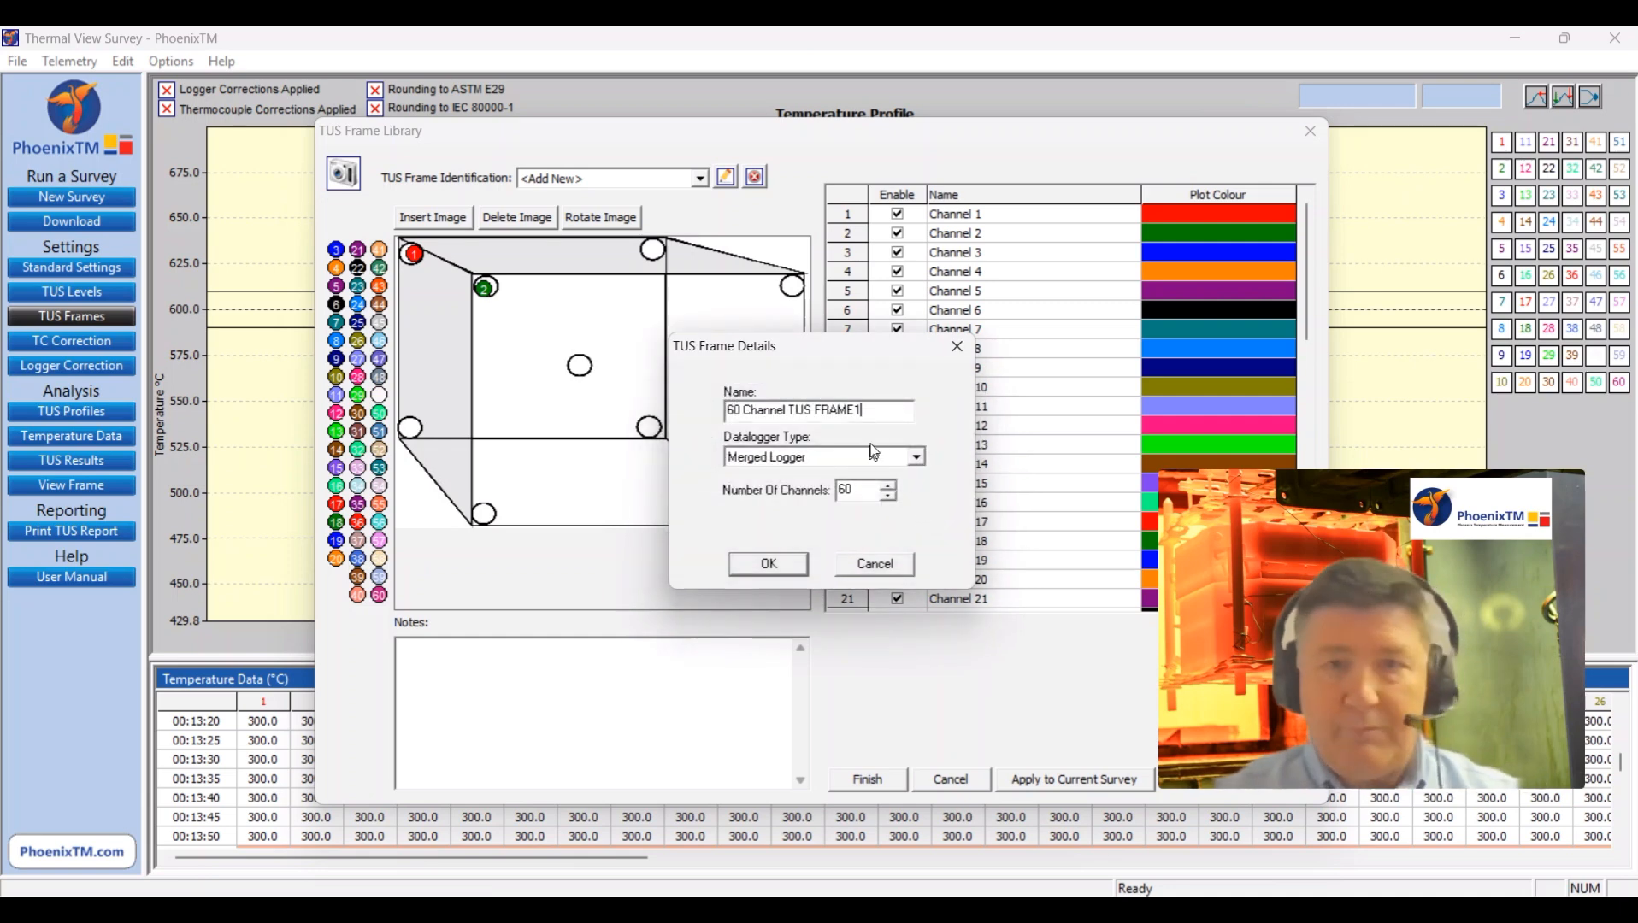
click(769, 565)
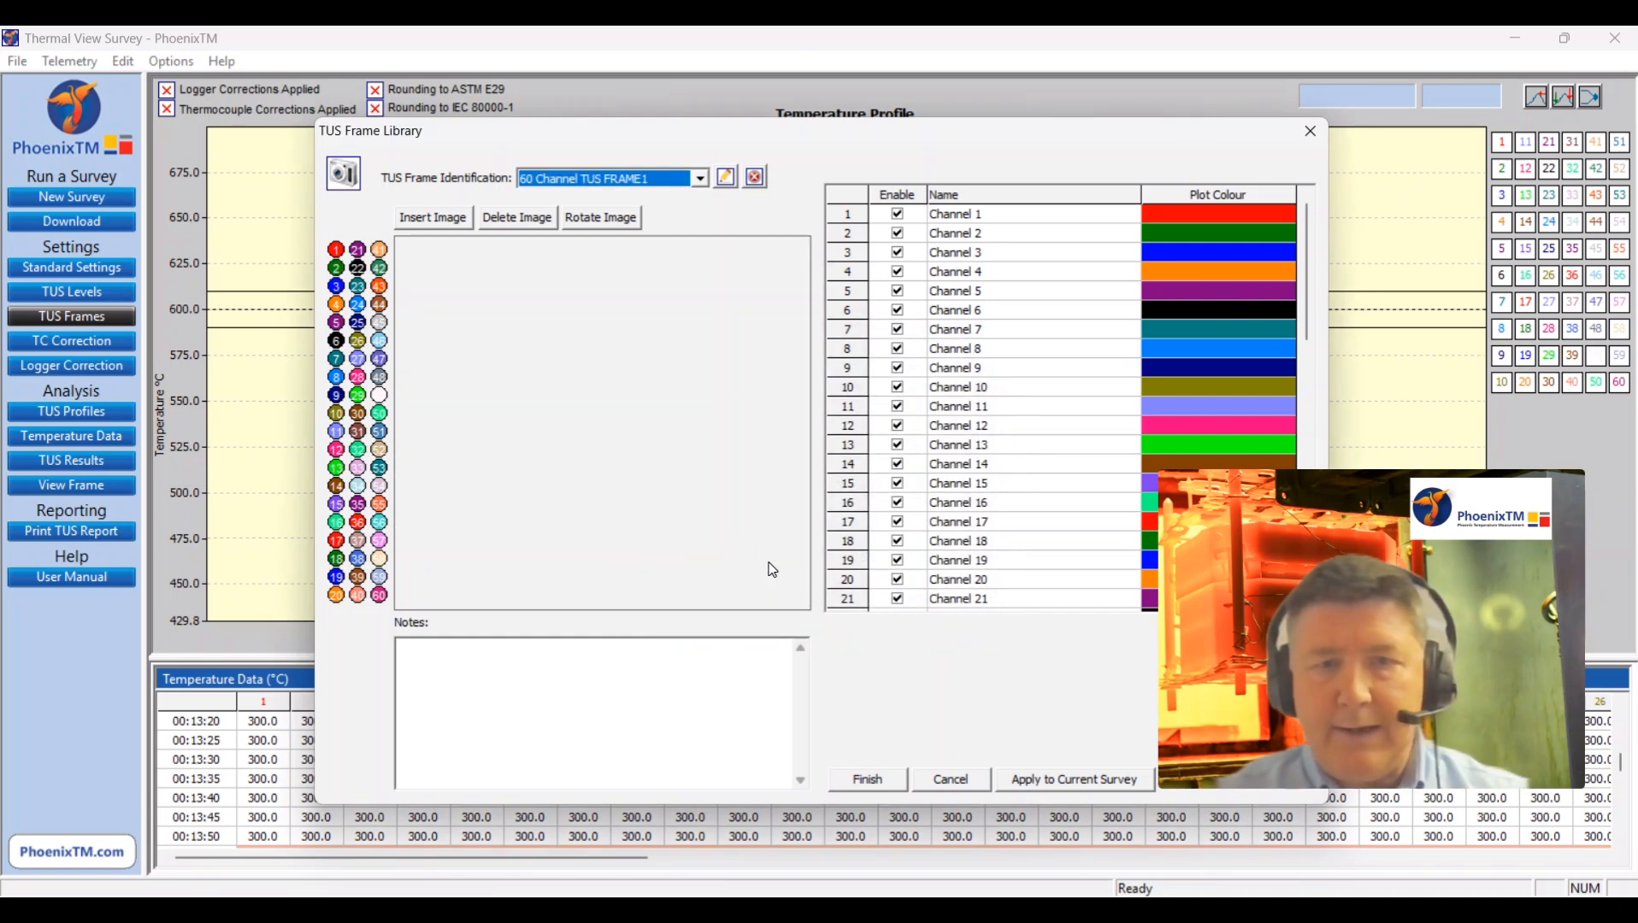
Step: Insert the image "9 pt Frame 2.jpg" as the picture of the new TUS frame
click(434, 217)
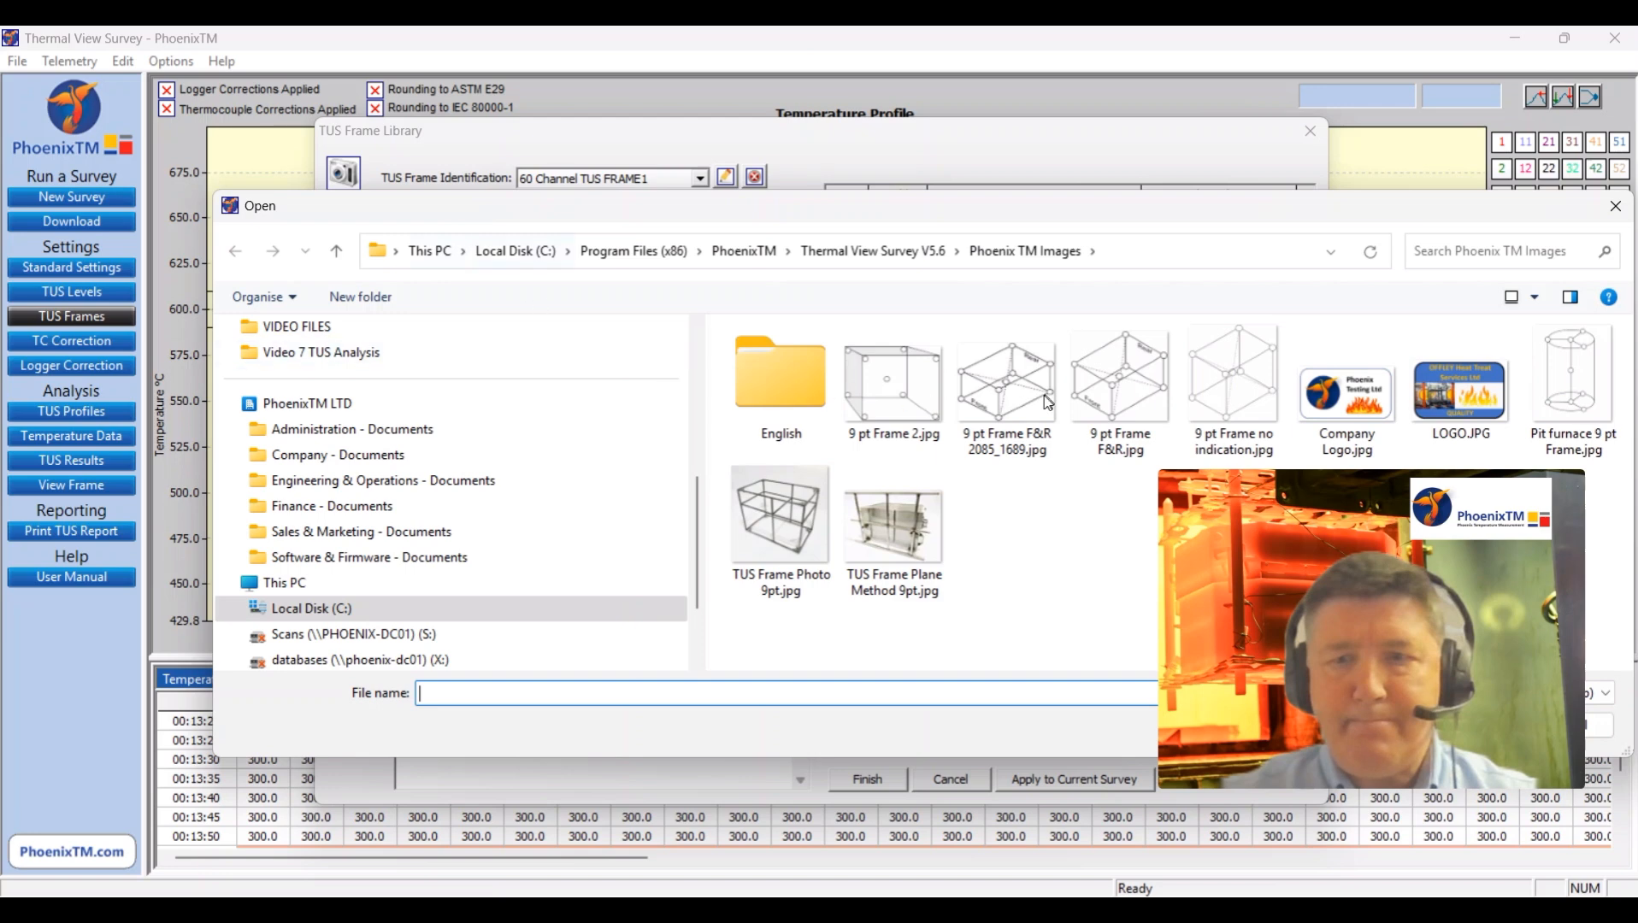
click(932, 389)
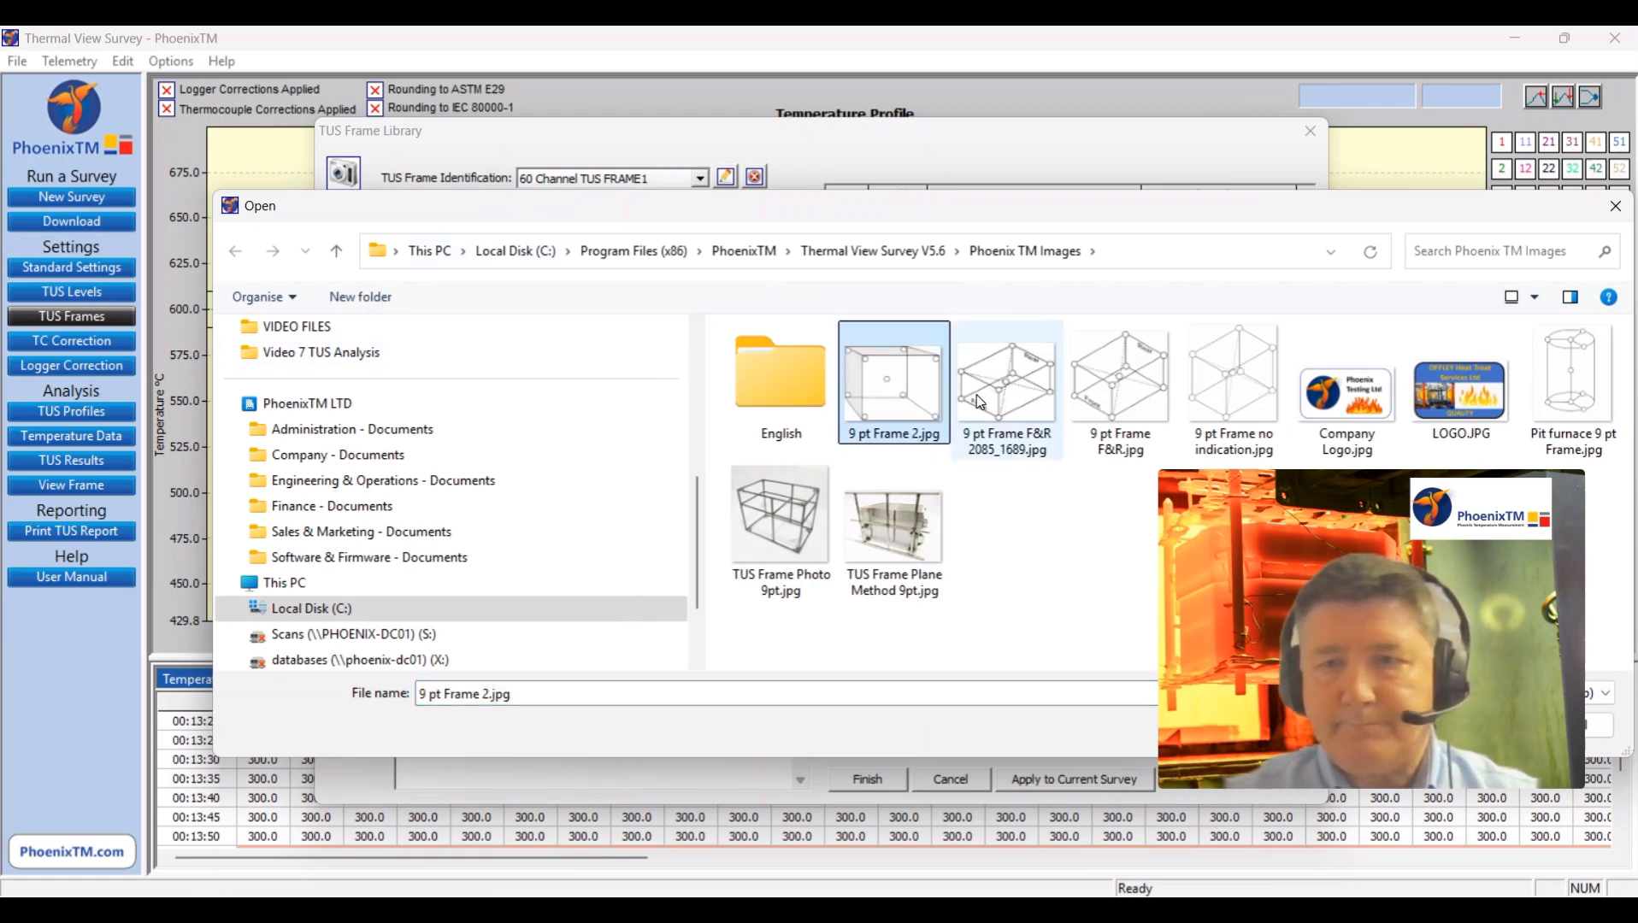
drag(1077, 215, 640, 206)
click(1030, 708)
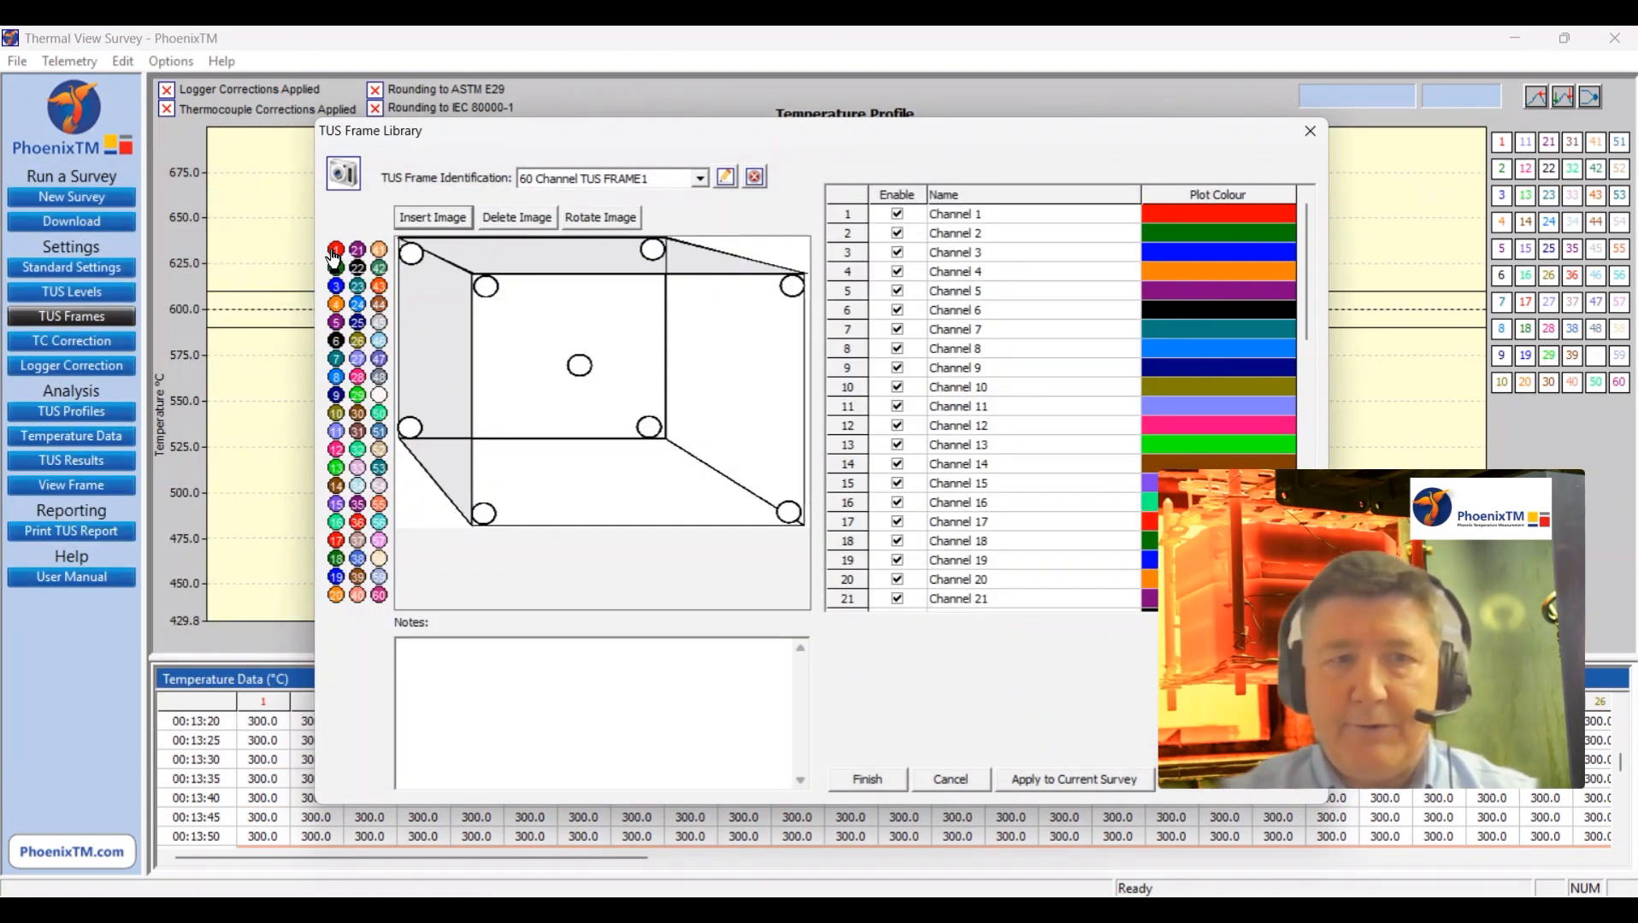
Step: Place channels 1 and 2 on the frame image's back and front upper-left corner points, and apply the frame to the current survey
drag(415, 270, 414, 261)
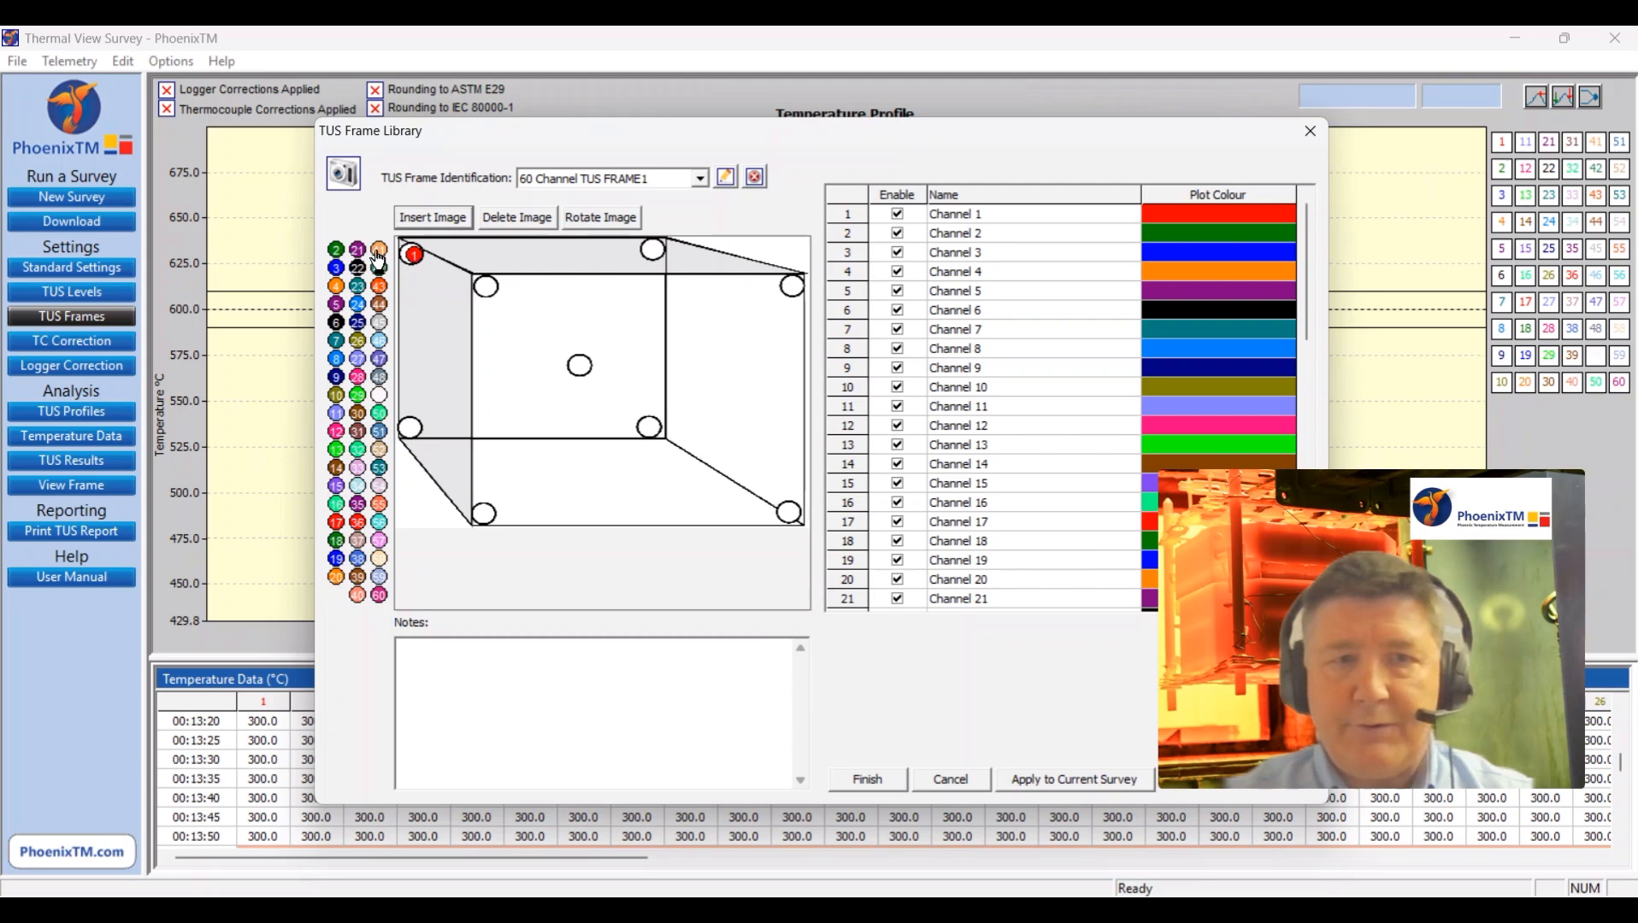
click(486, 288)
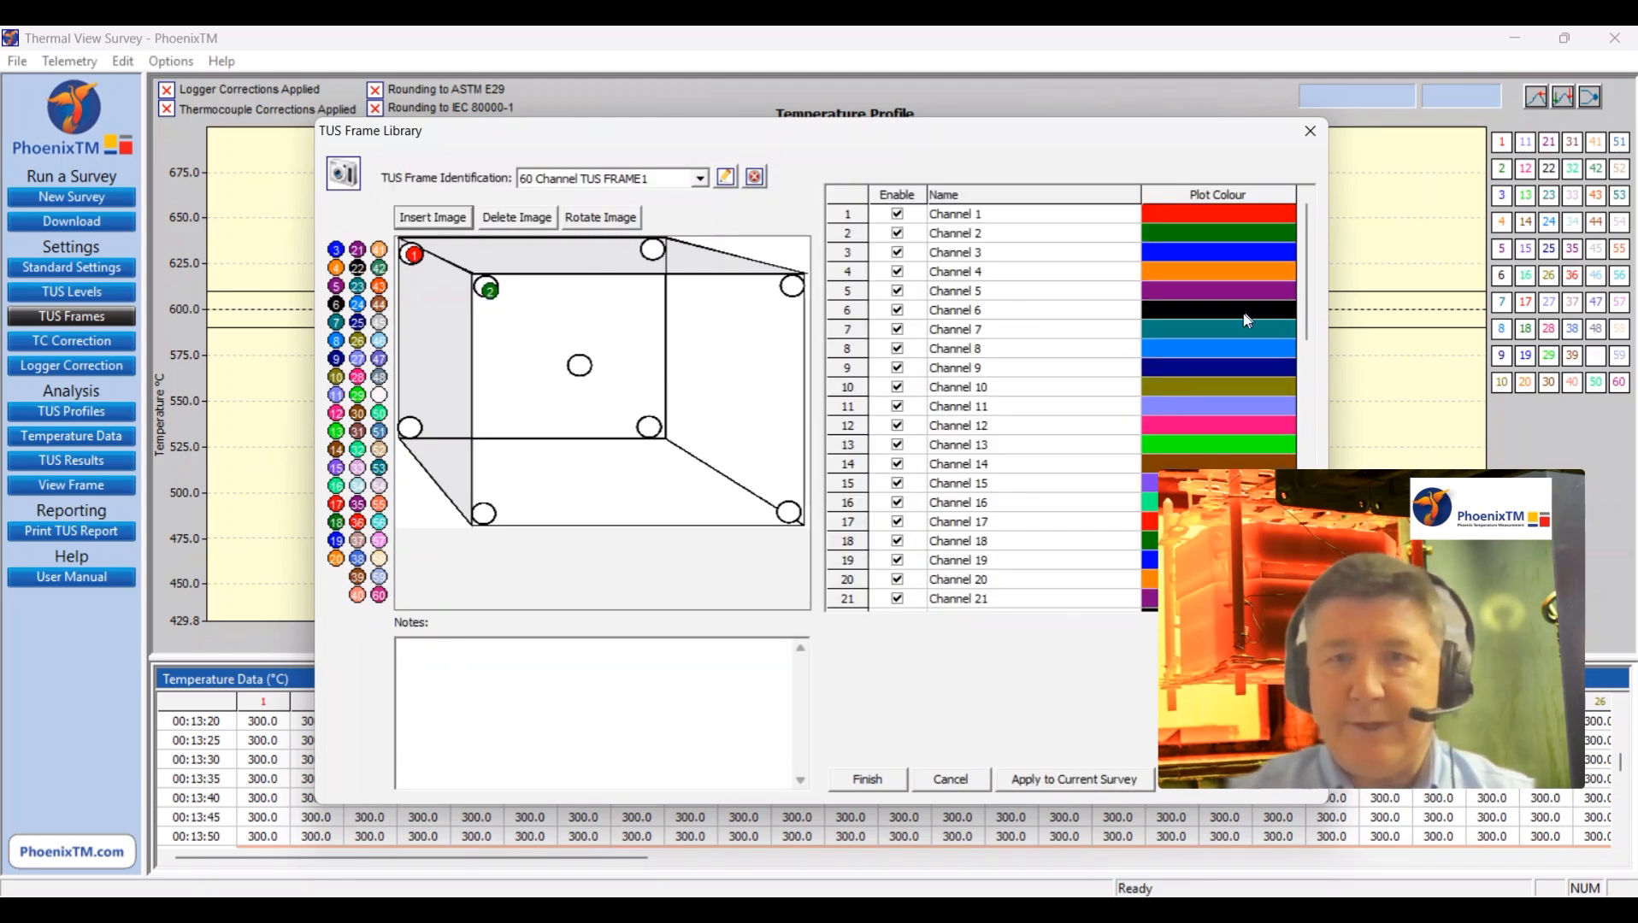
drag(1306, 264, 1330, 211)
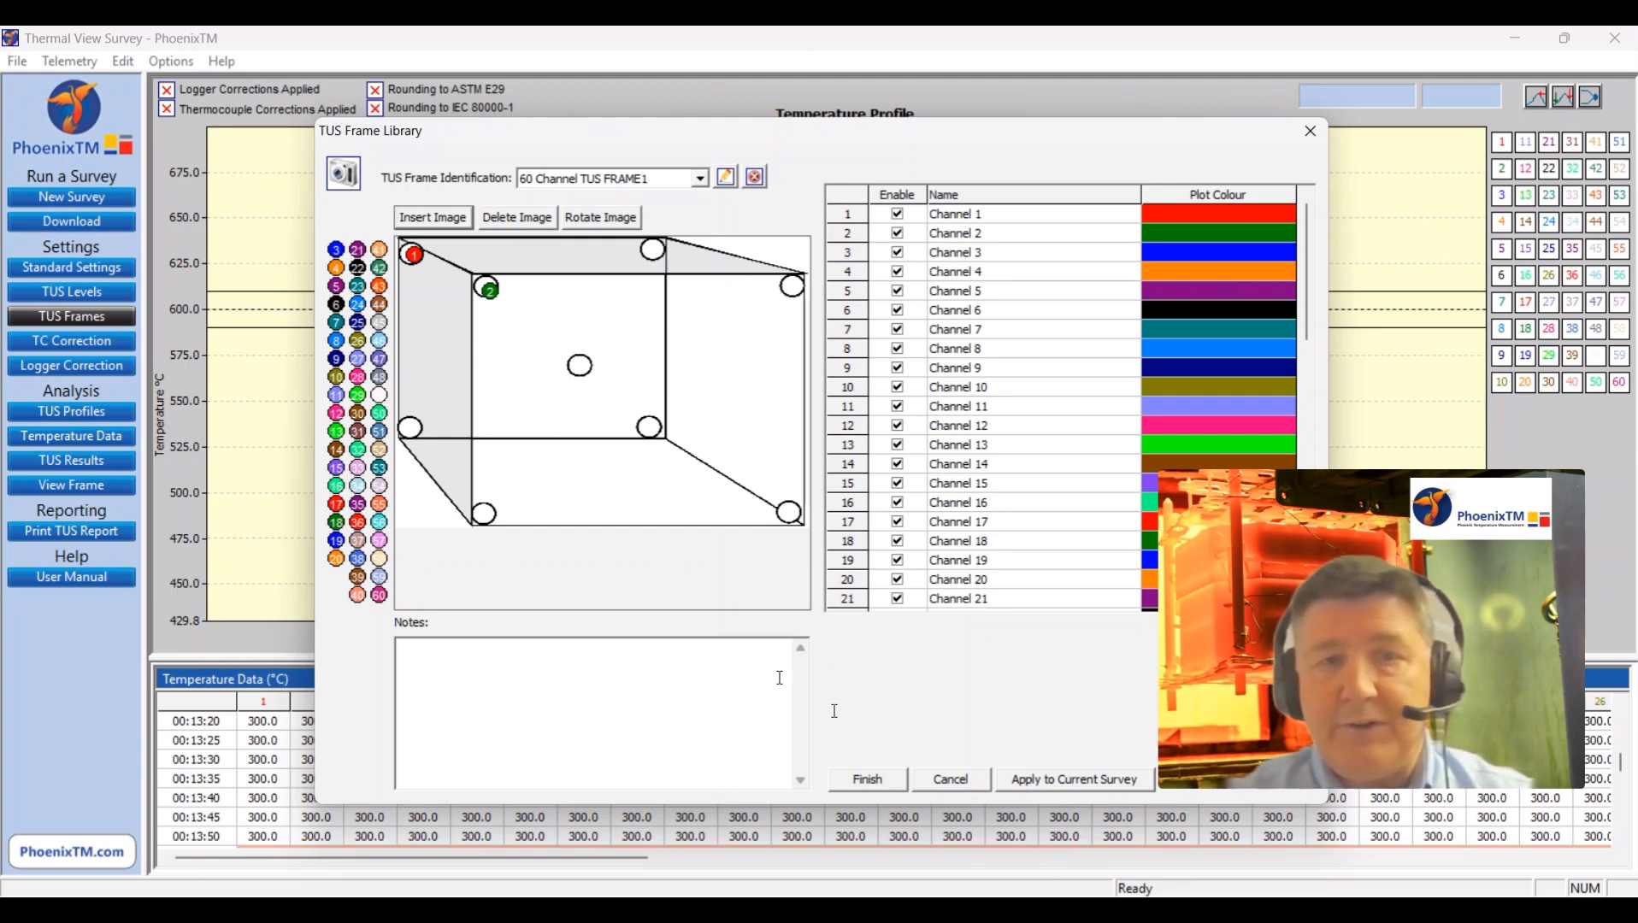
click(1060, 779)
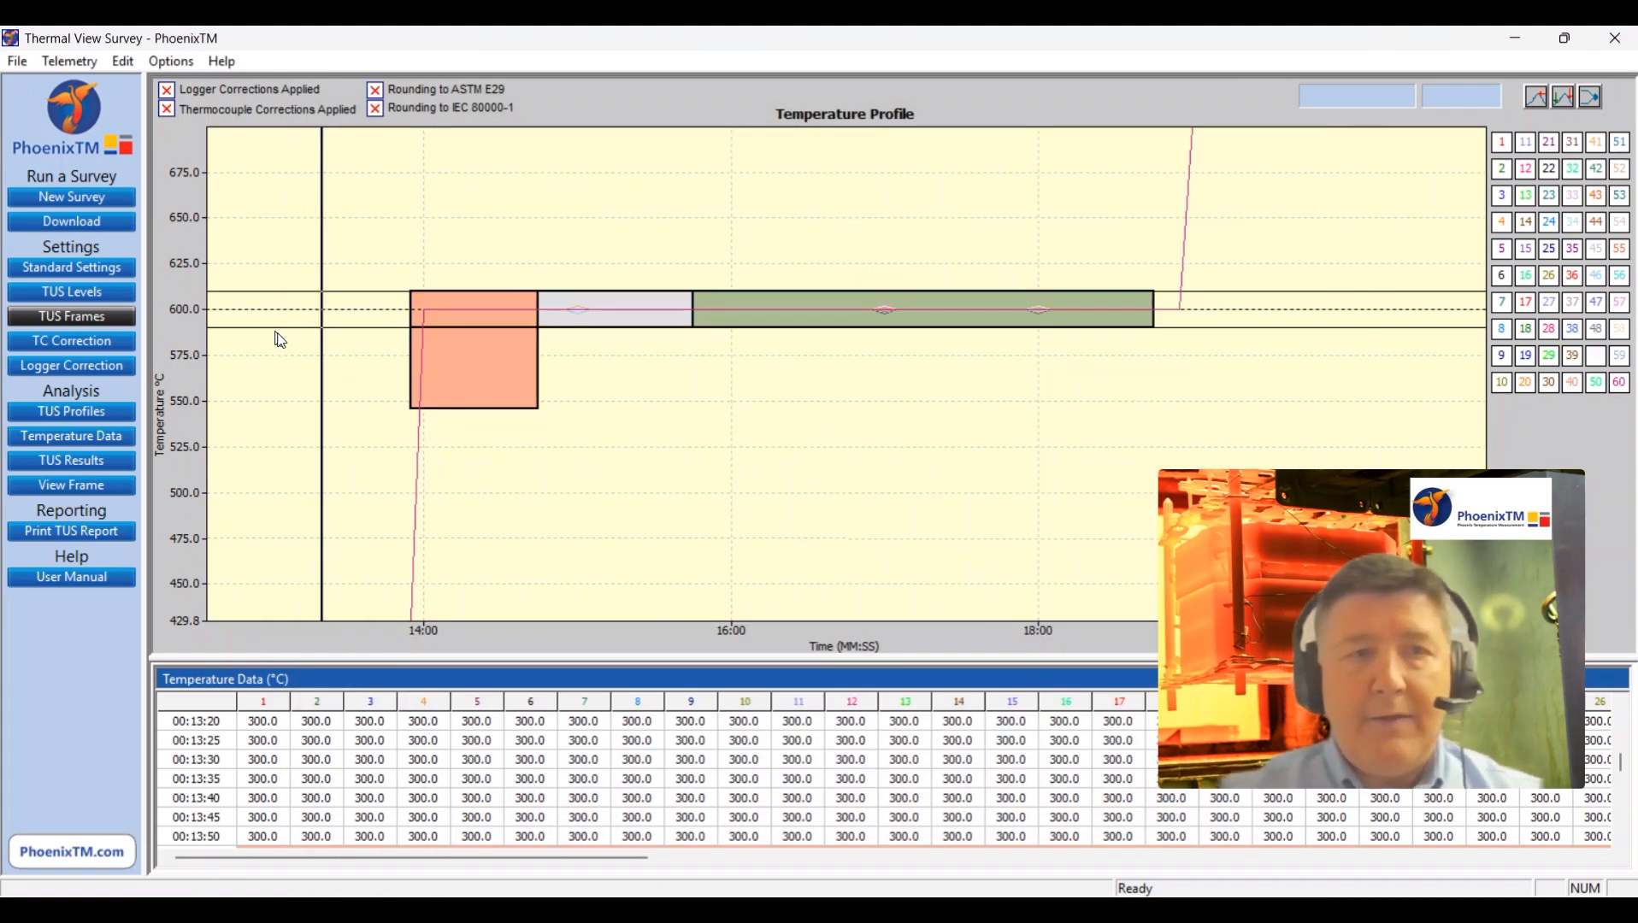
double_click(247, 304)
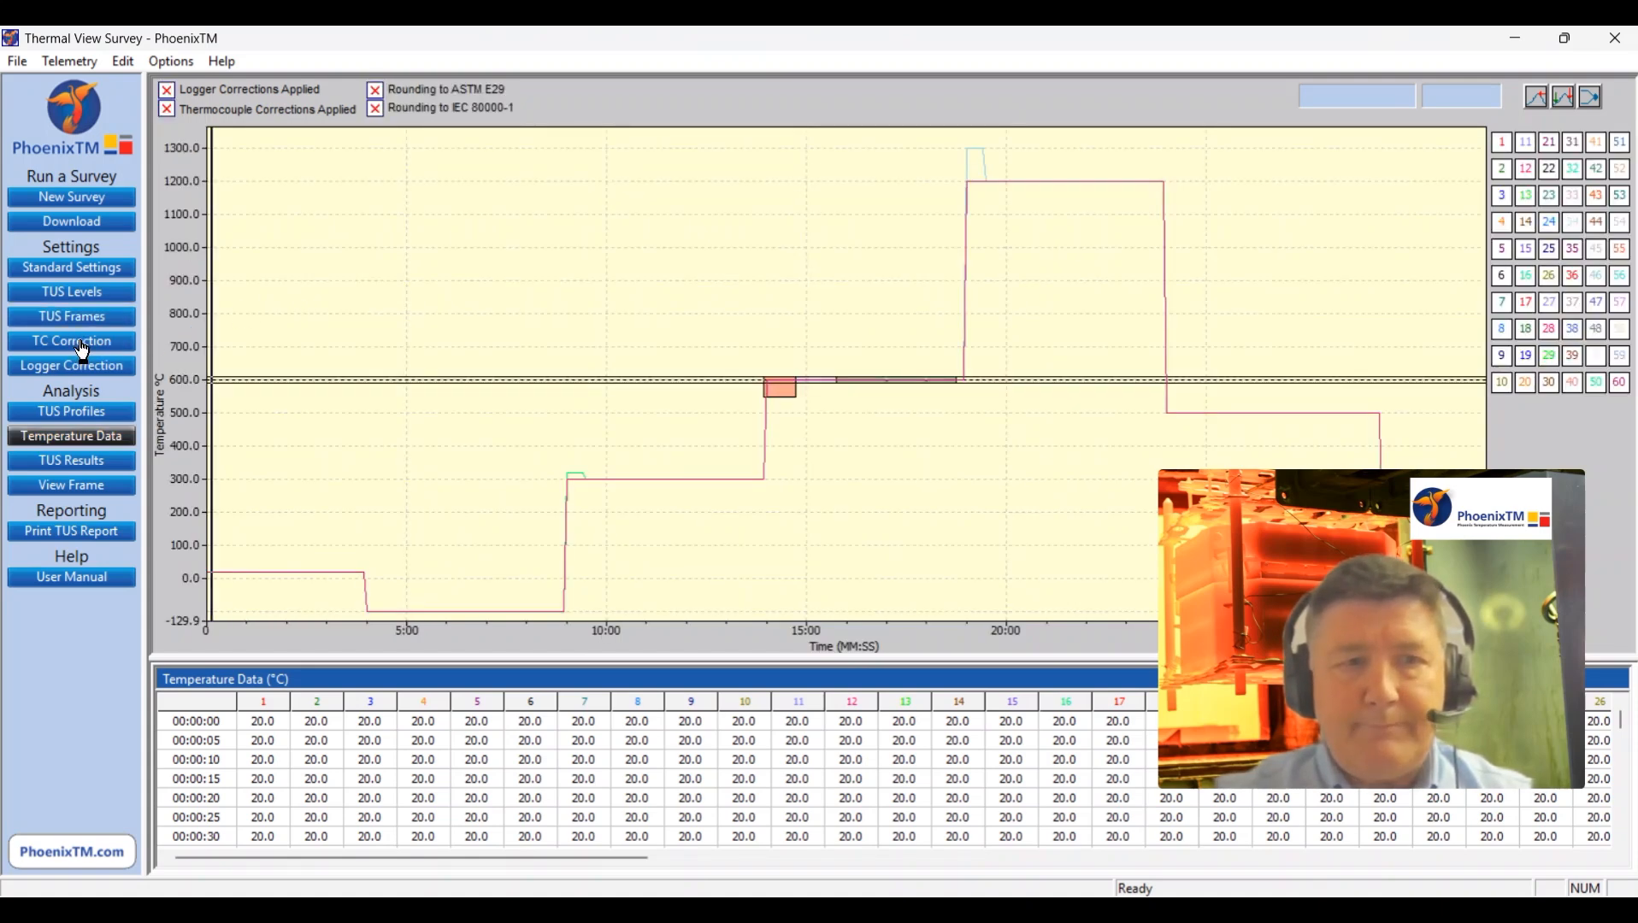
Step: Review the roll-to-channel assignments in the thermocouple correction file "60 Channel (TYPE K)" and apply it to the current survey
click(83, 346)
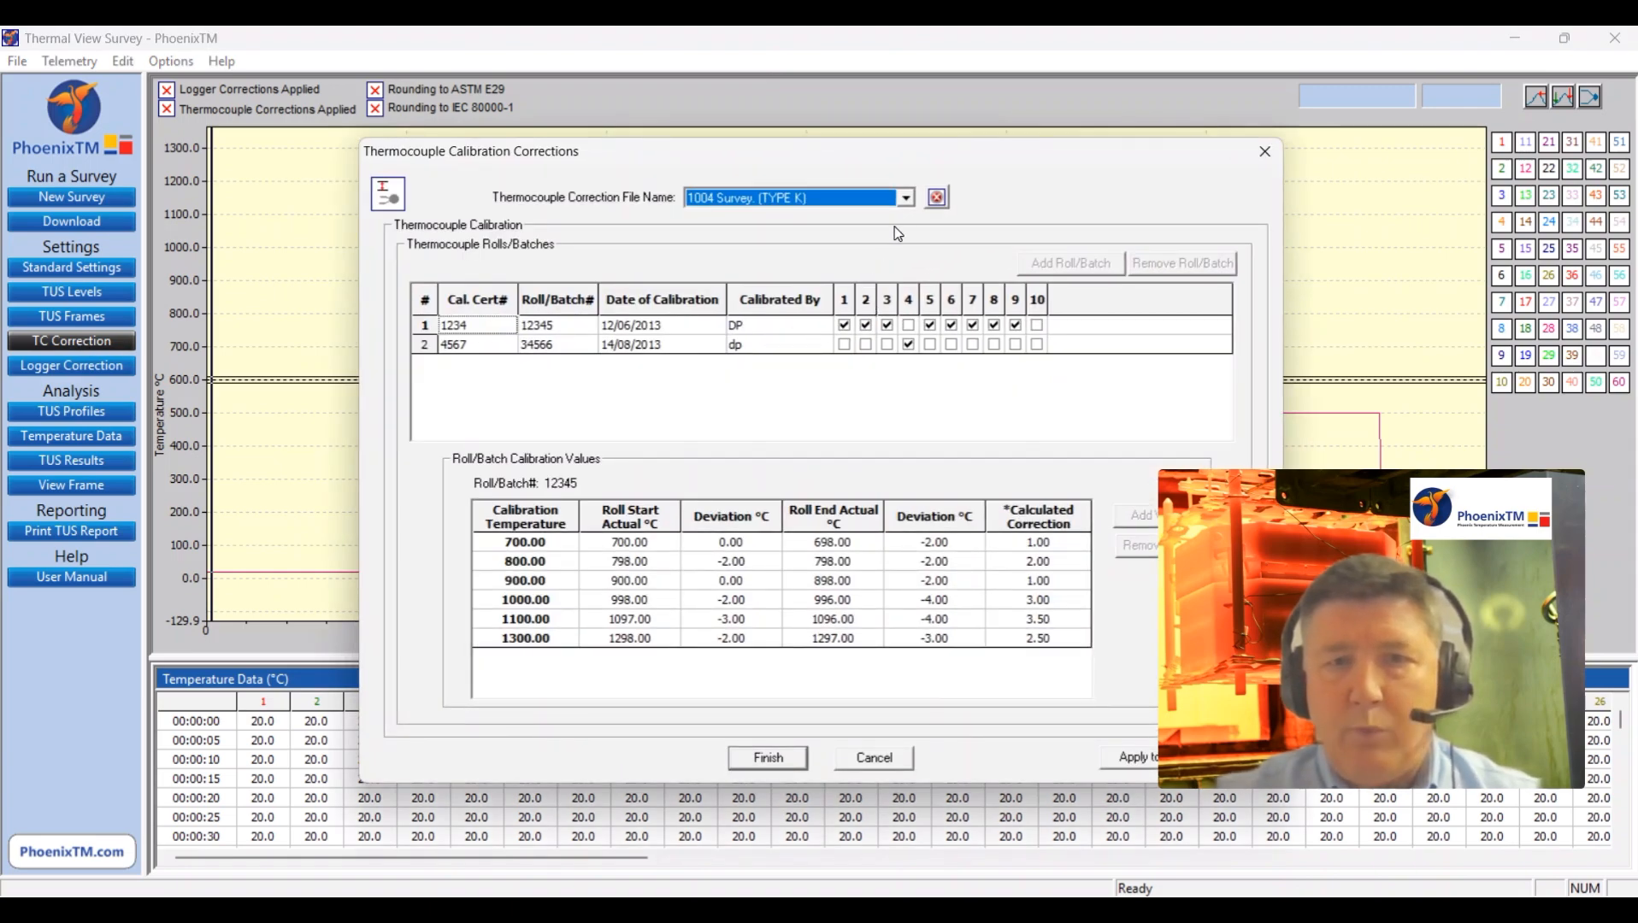
click(906, 200)
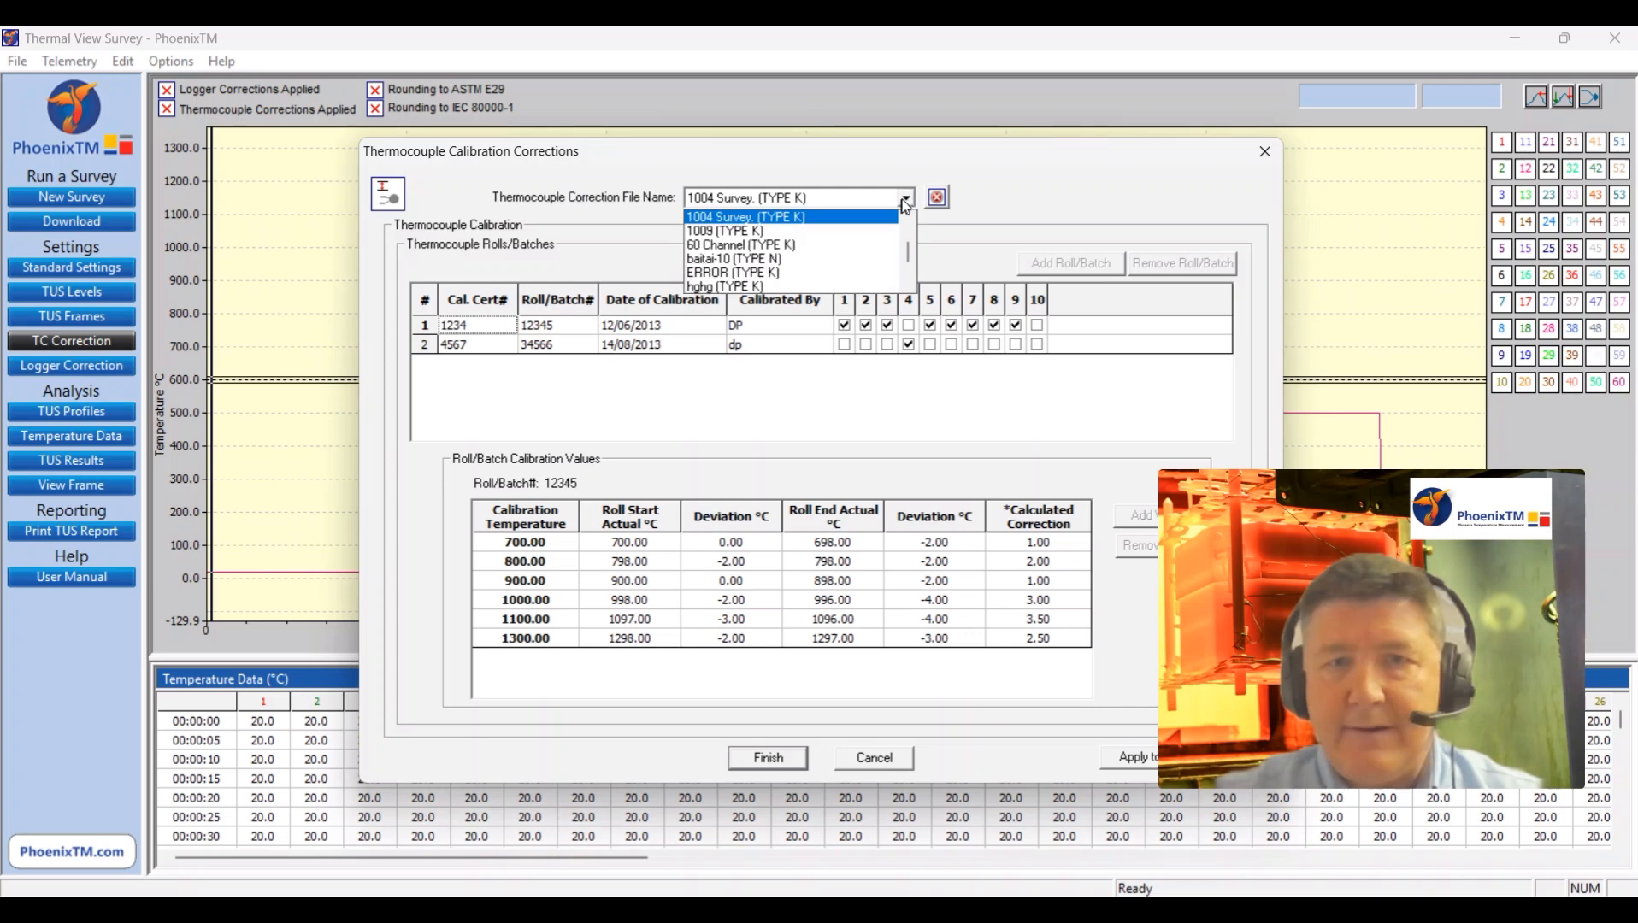
click(886, 246)
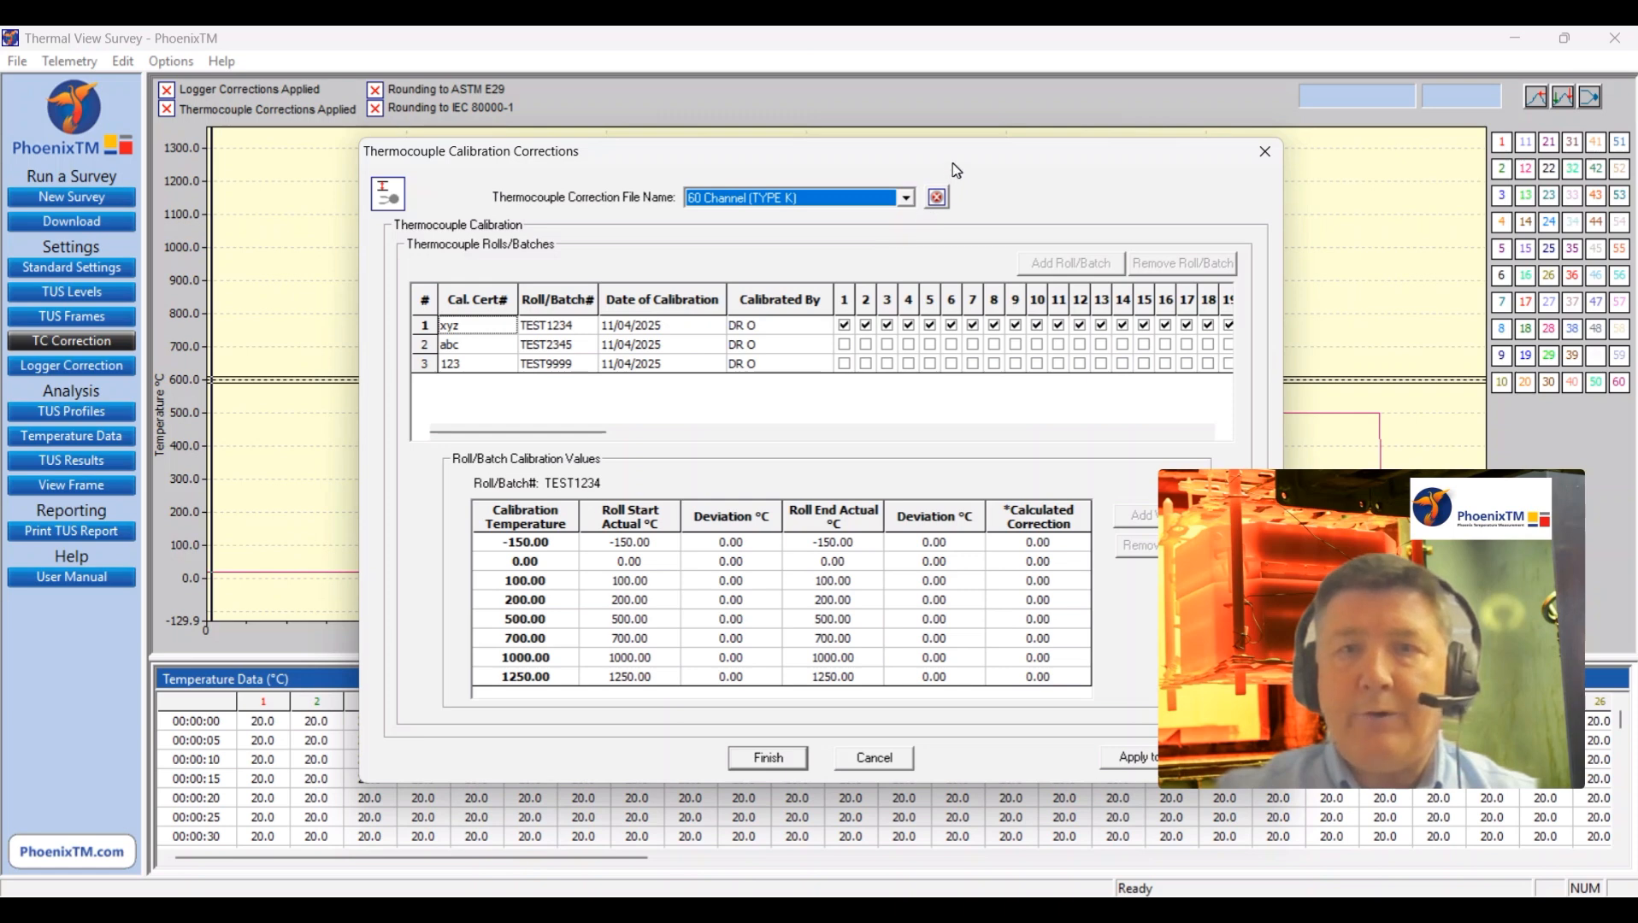
drag(953, 164, 820, 133)
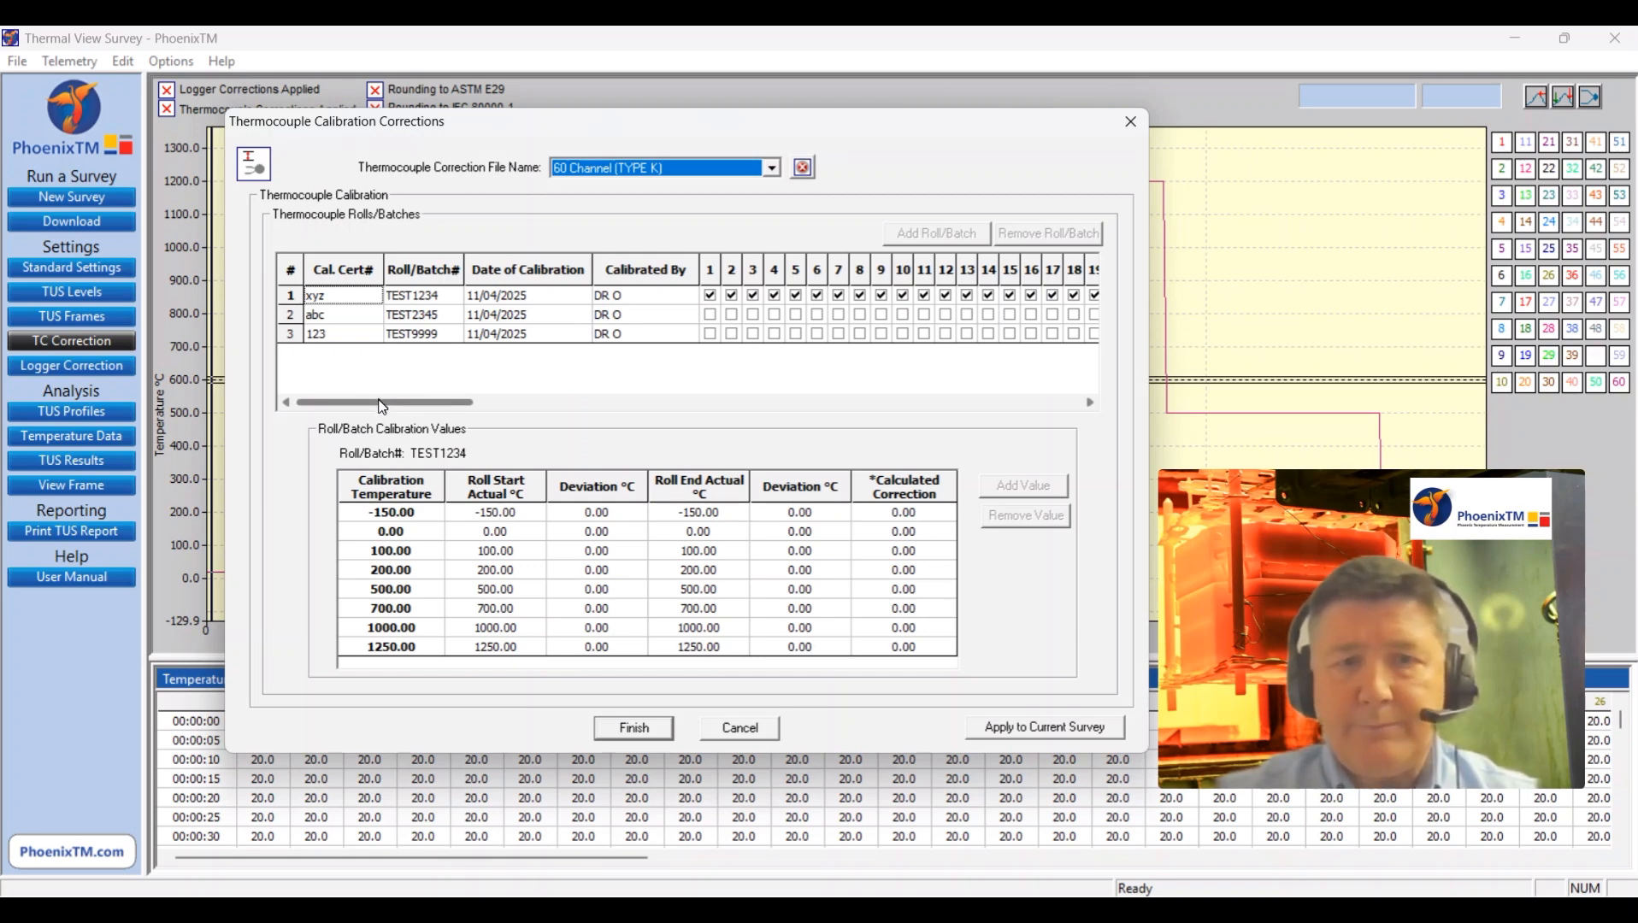
click(341, 319)
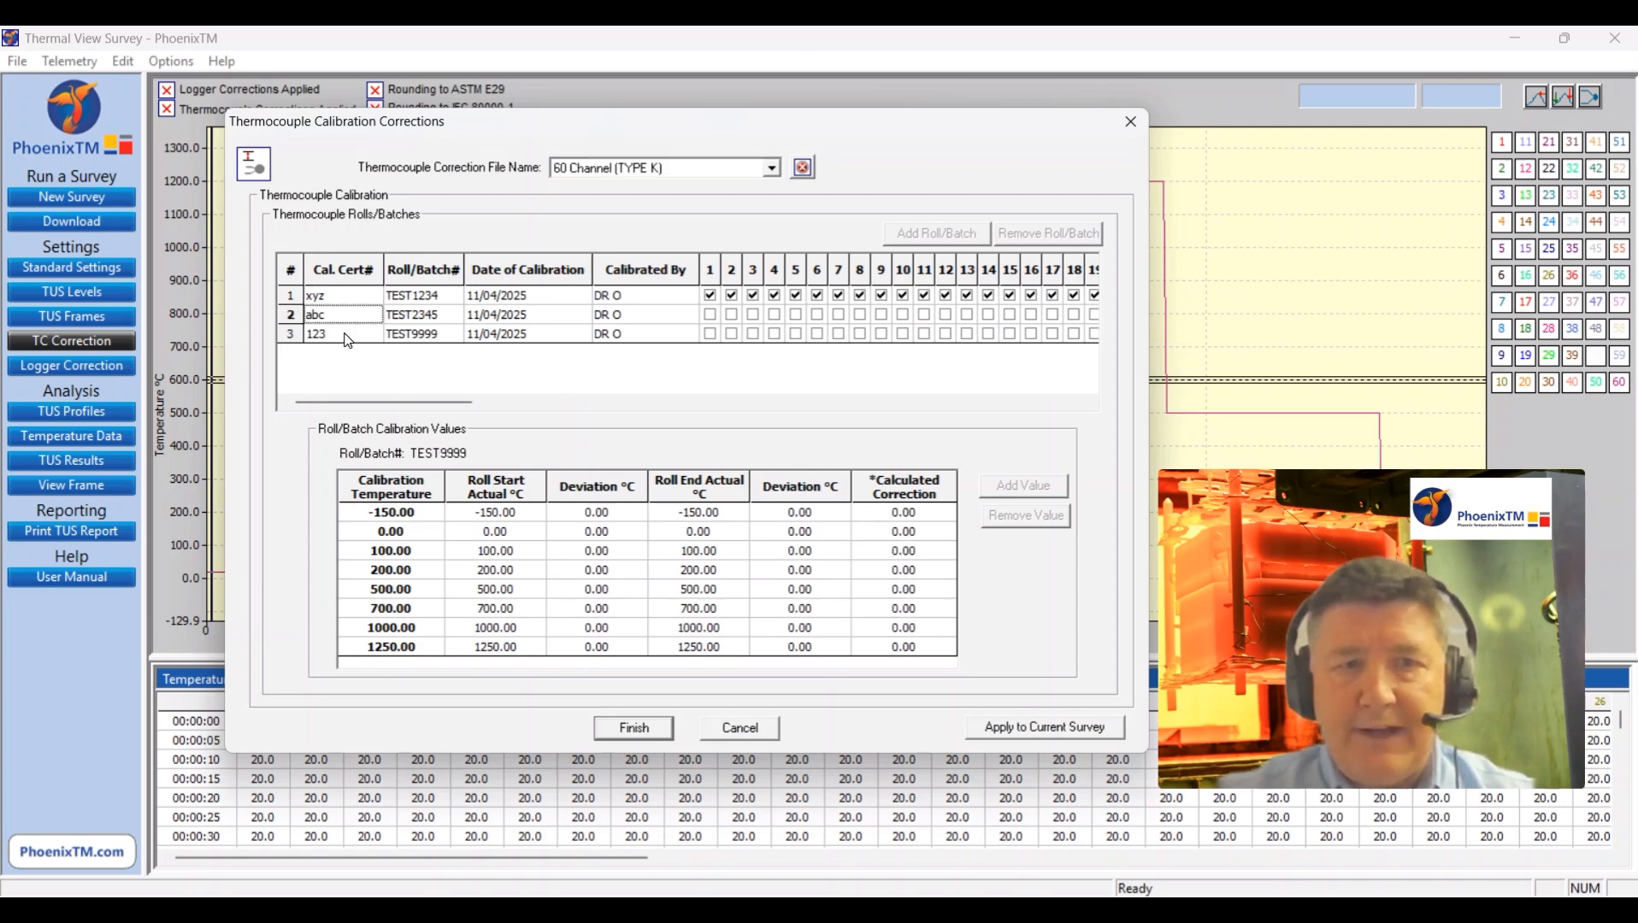
click(347, 335)
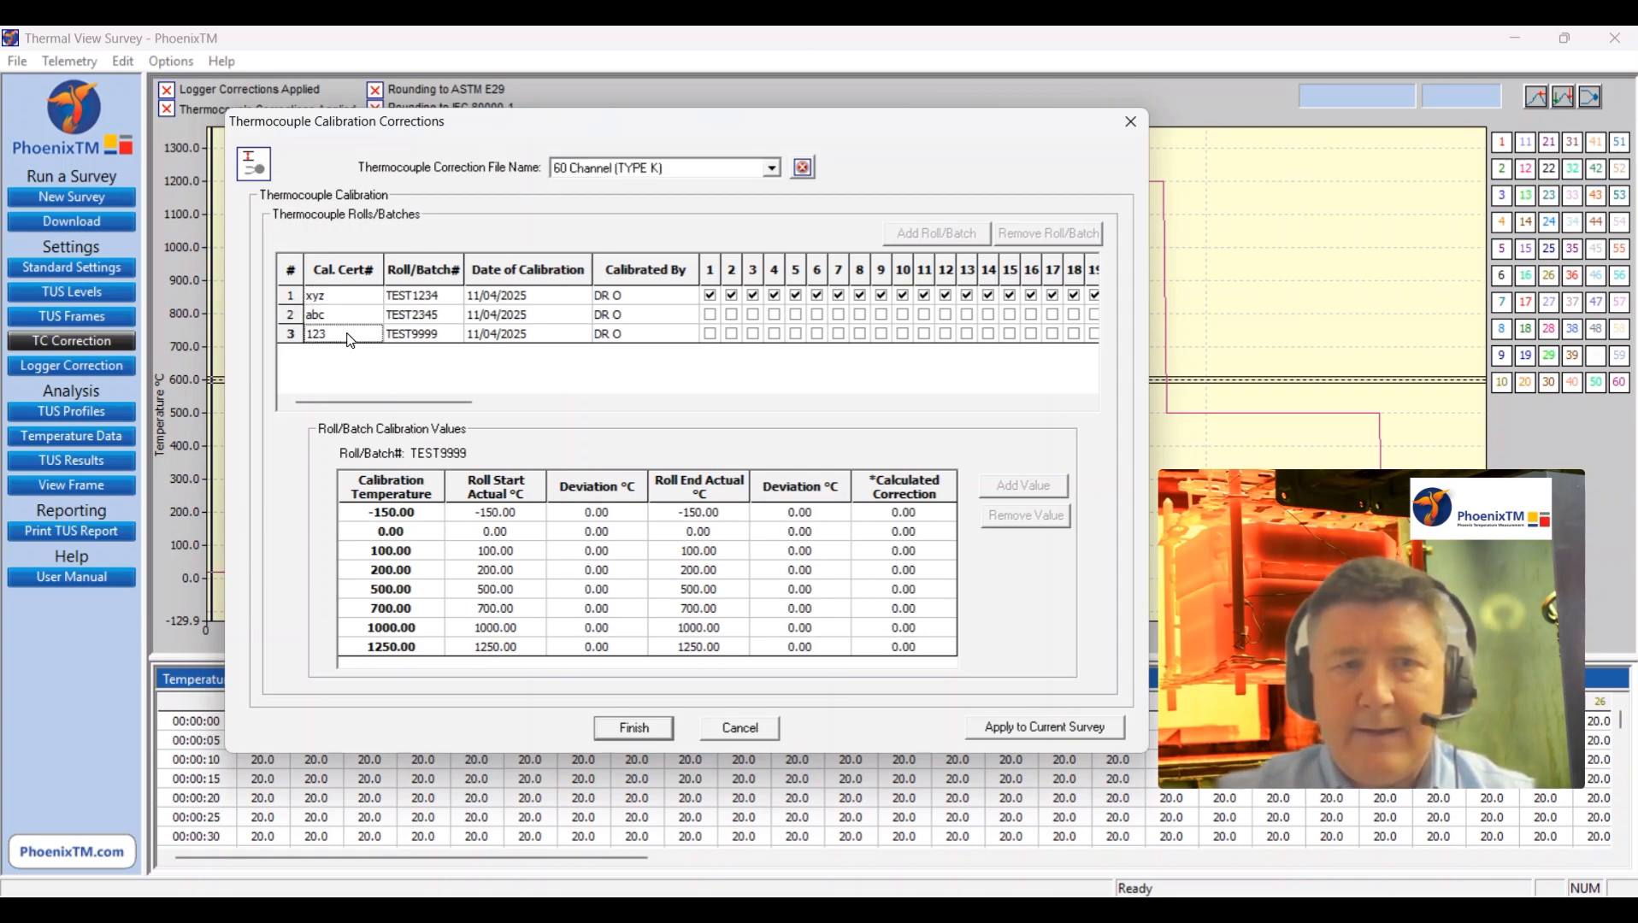
drag(366, 406, 1028, 462)
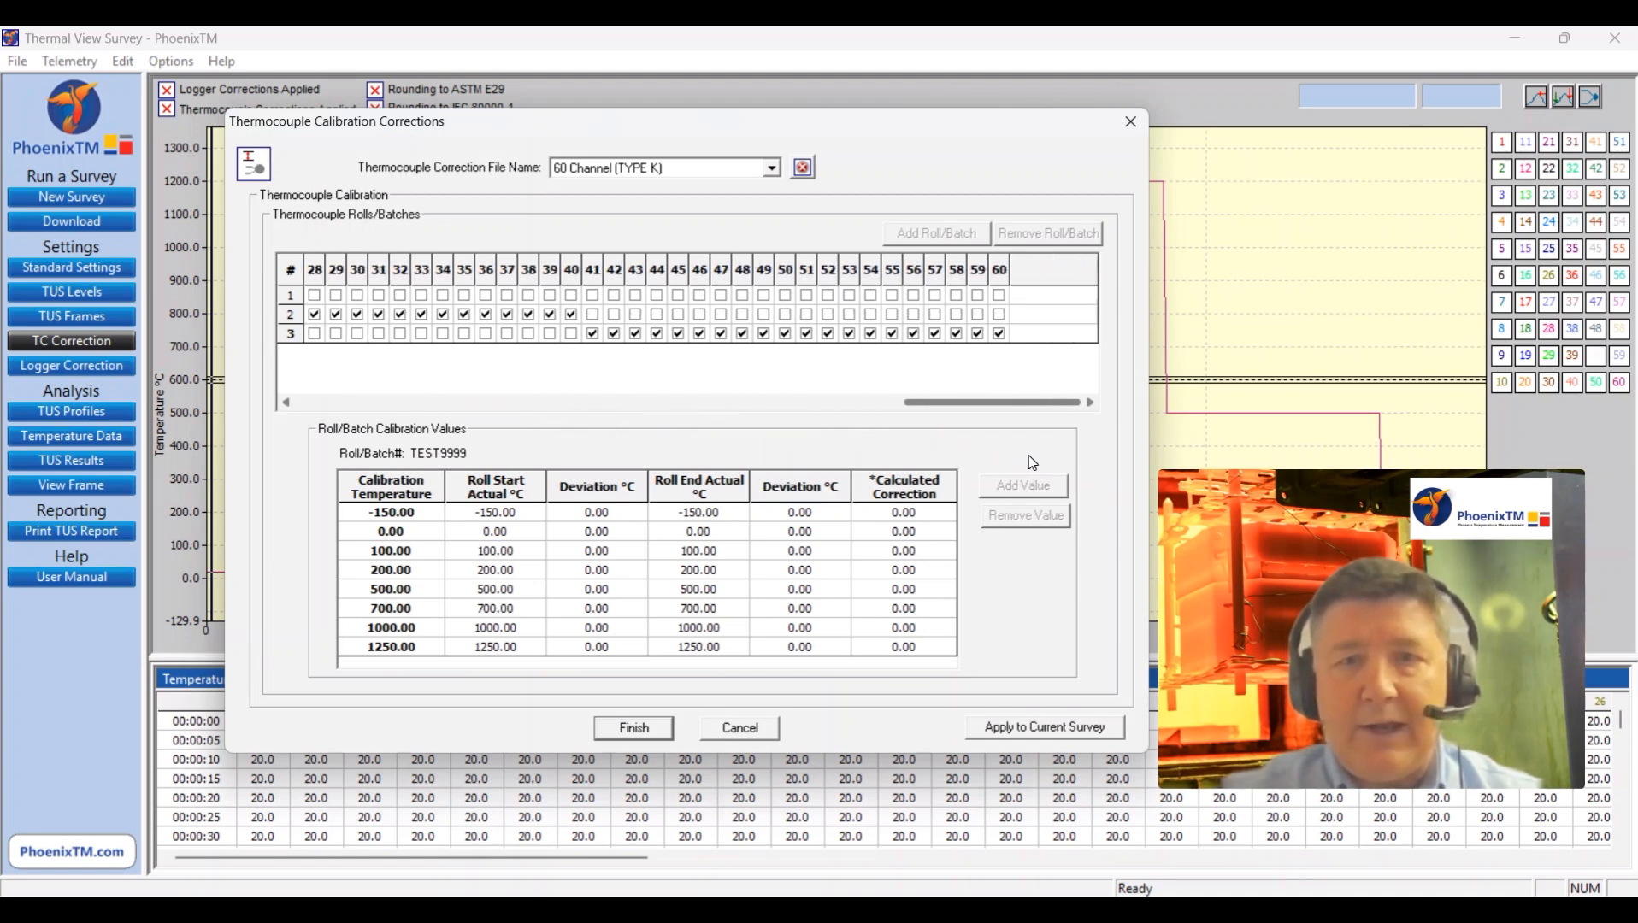
drag(1013, 402, 333, 362)
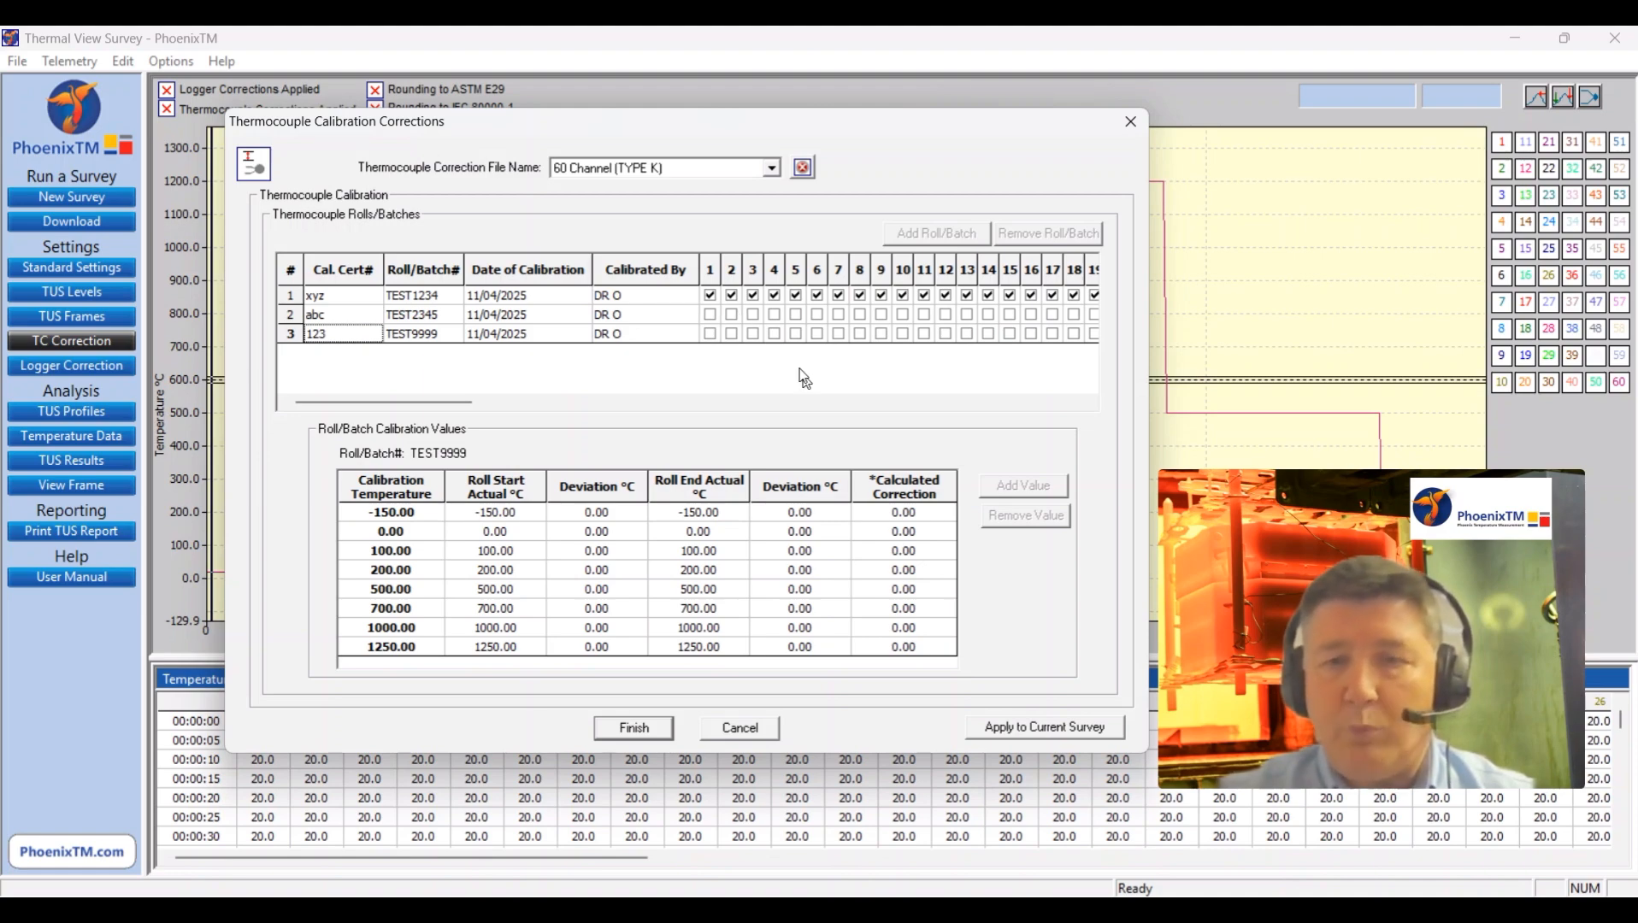
click(1001, 731)
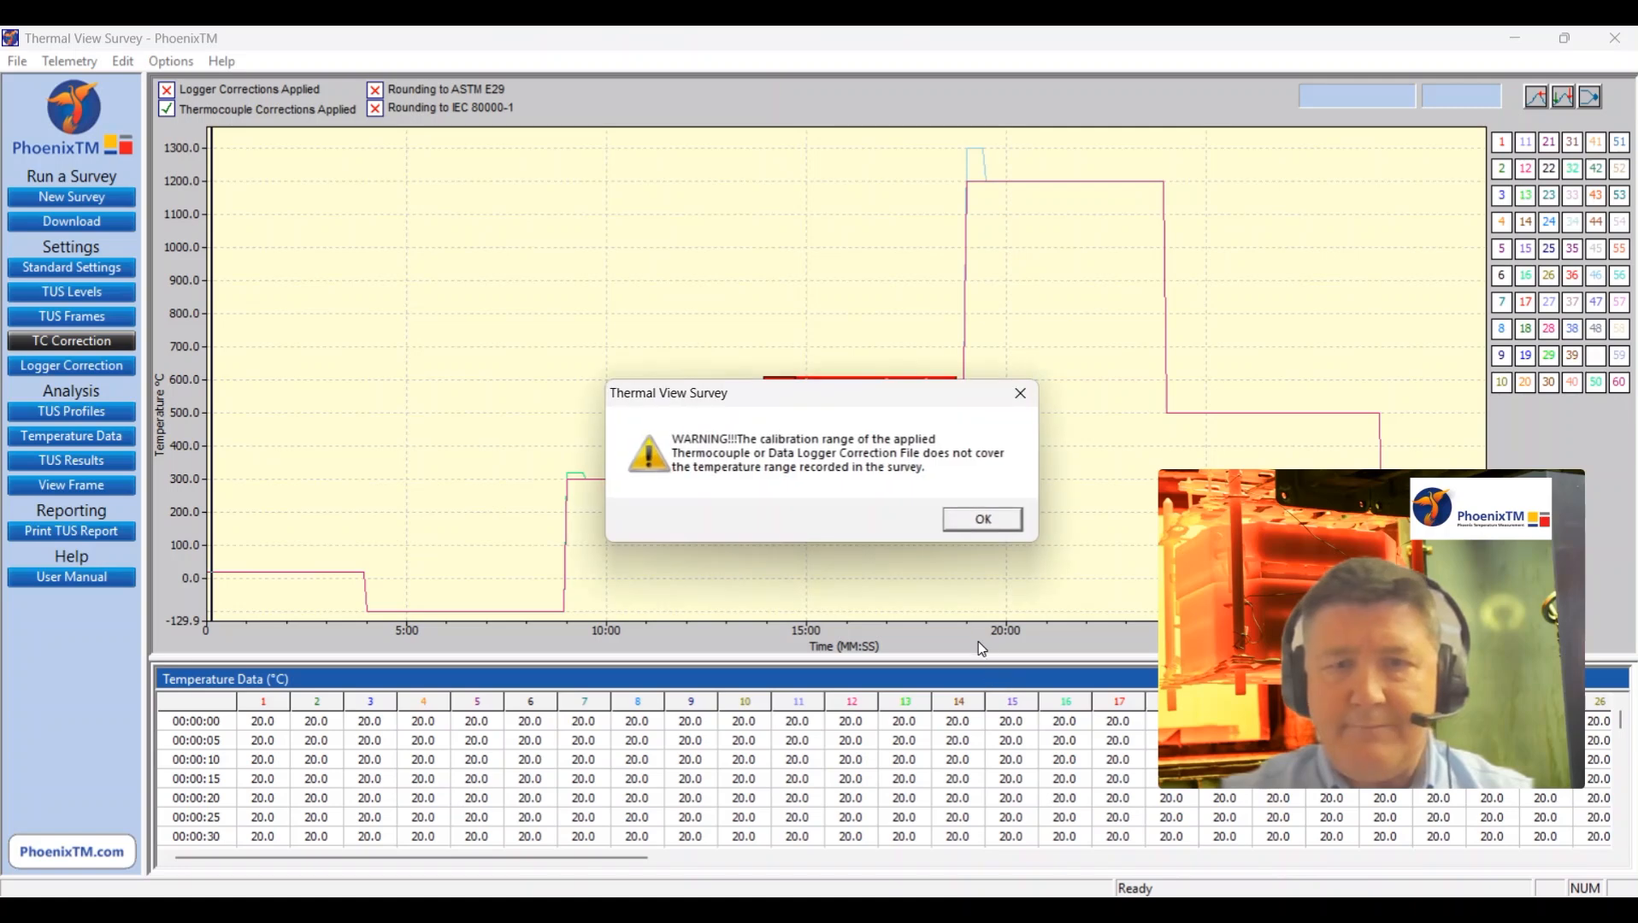
click(981, 520)
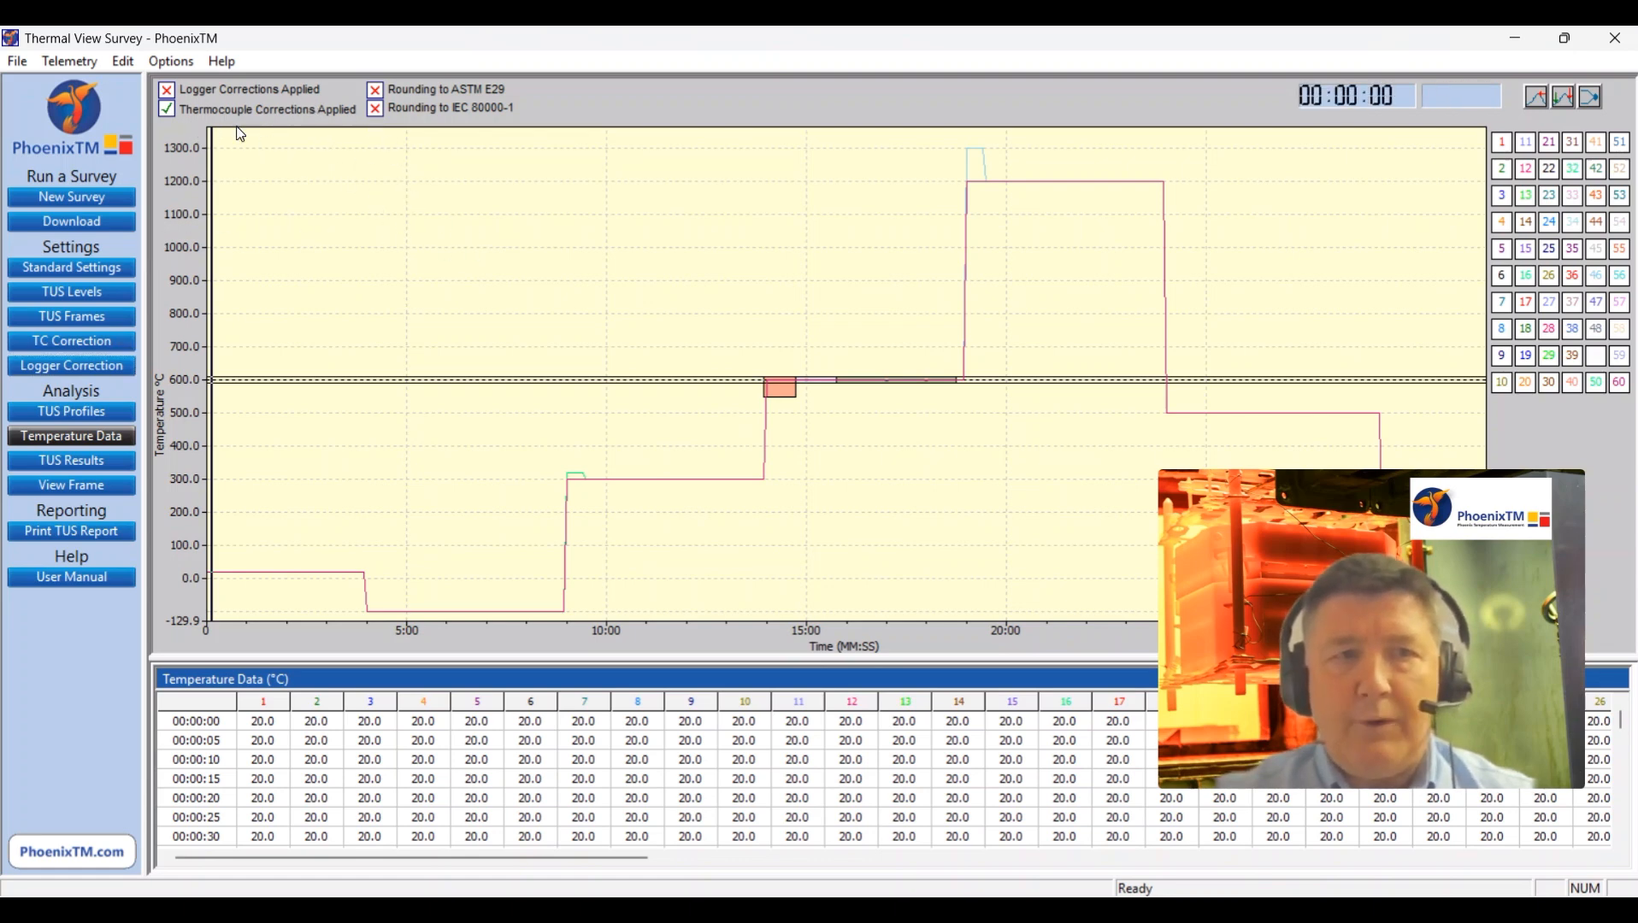
Step: Assign the matching "°C 2295", "°C 3395" and "°C 4495" V6.0 logger correction files to the merged file's three loggers
click(124, 61)
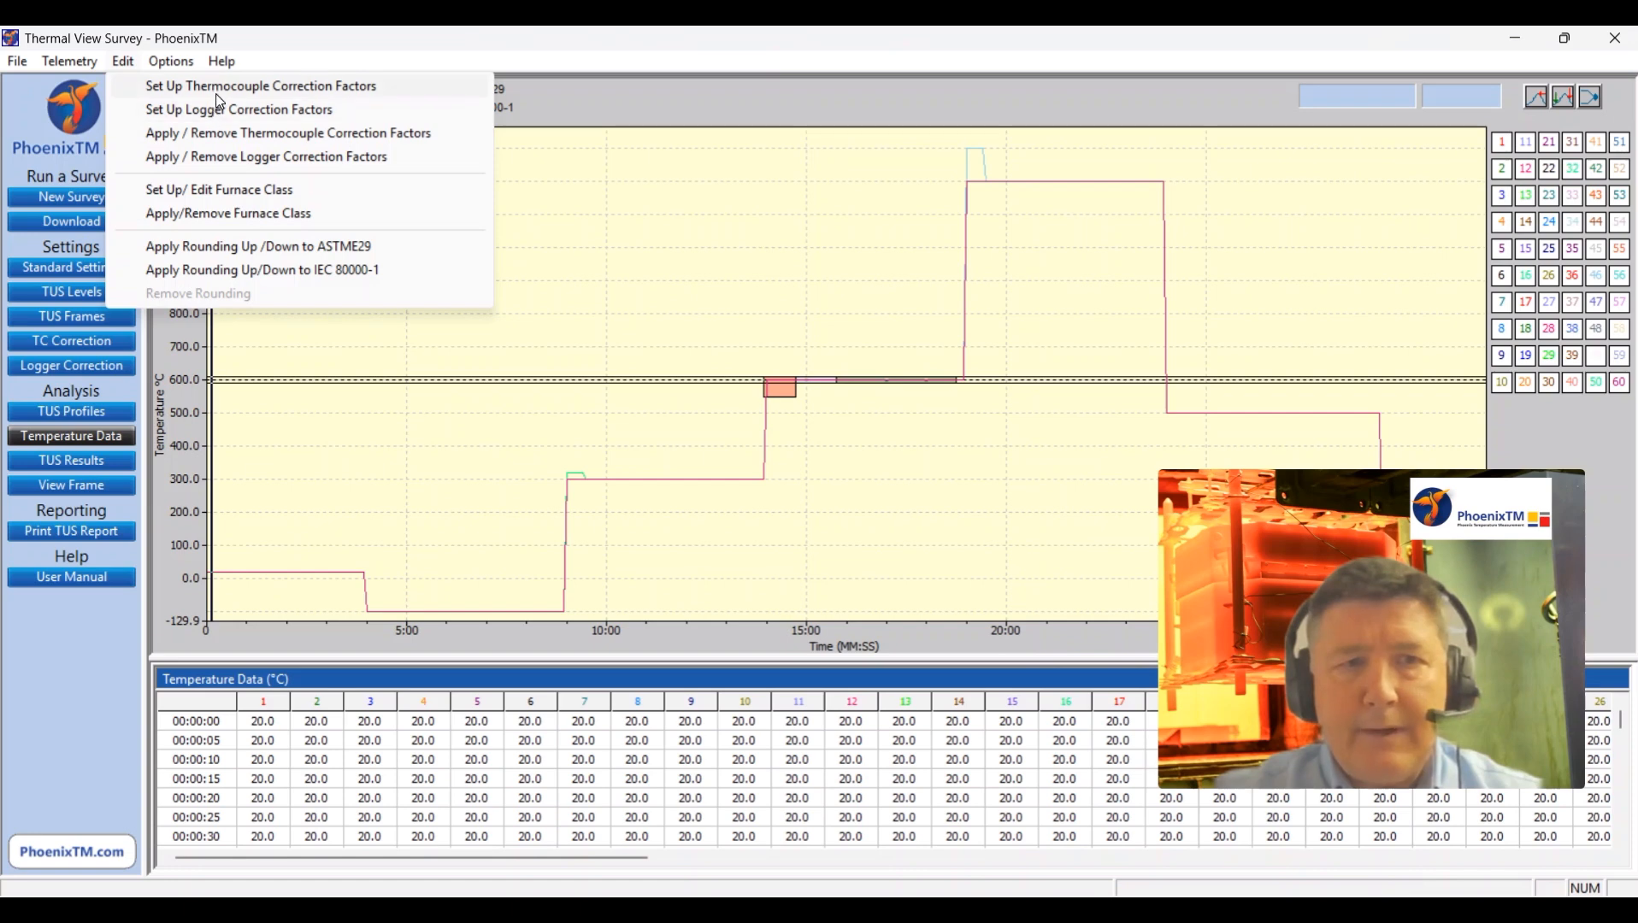
click(224, 162)
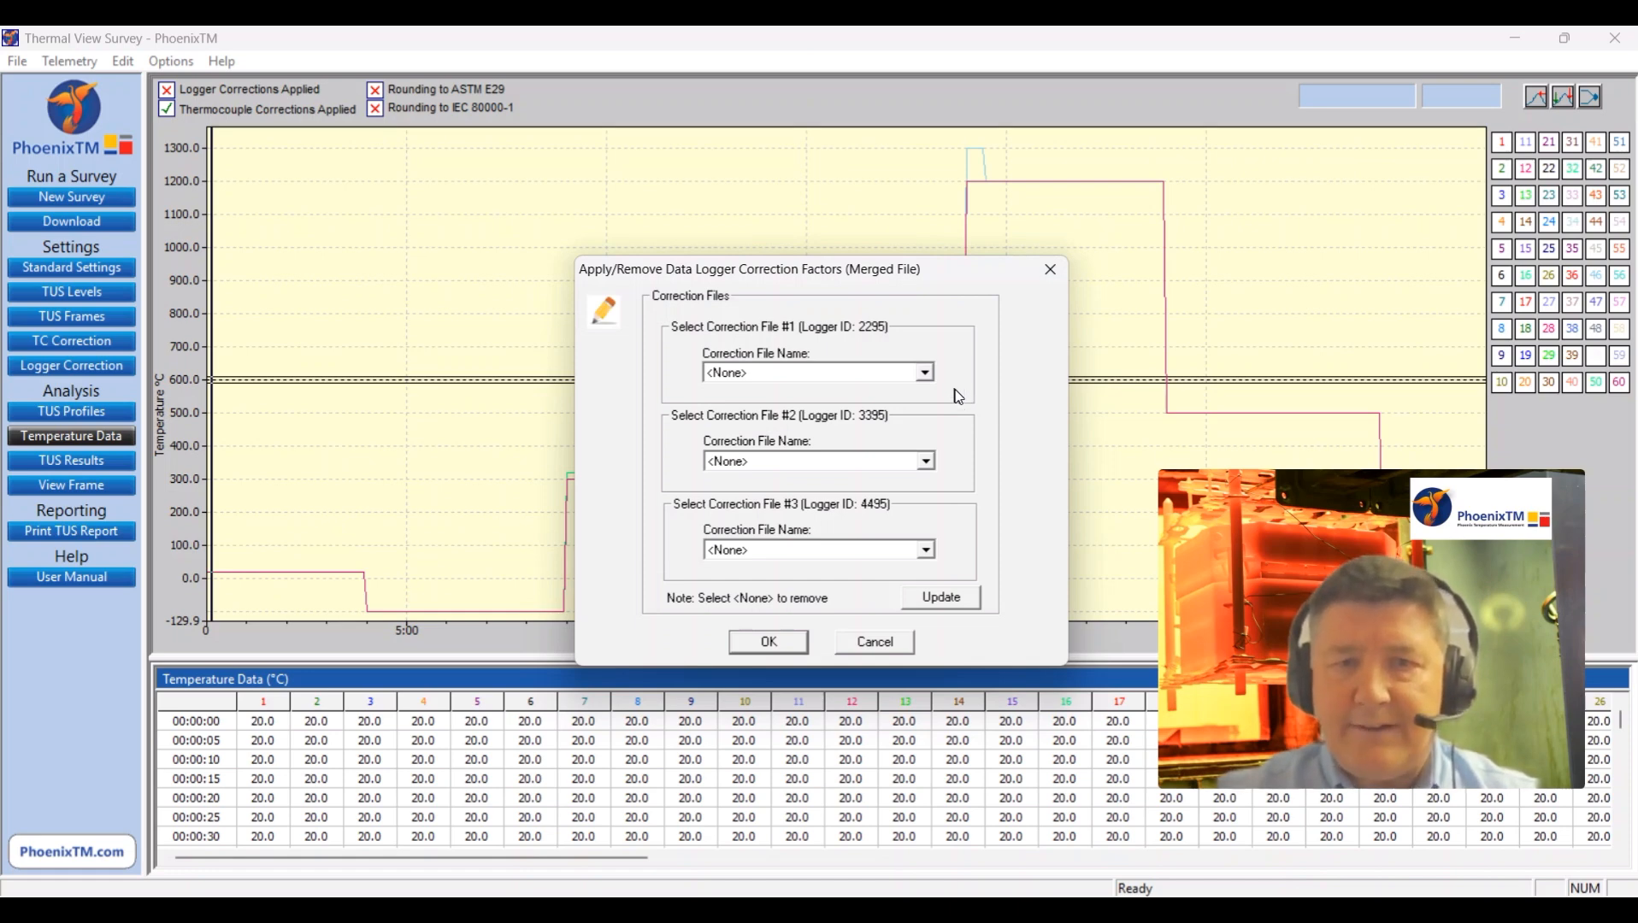
click(925, 374)
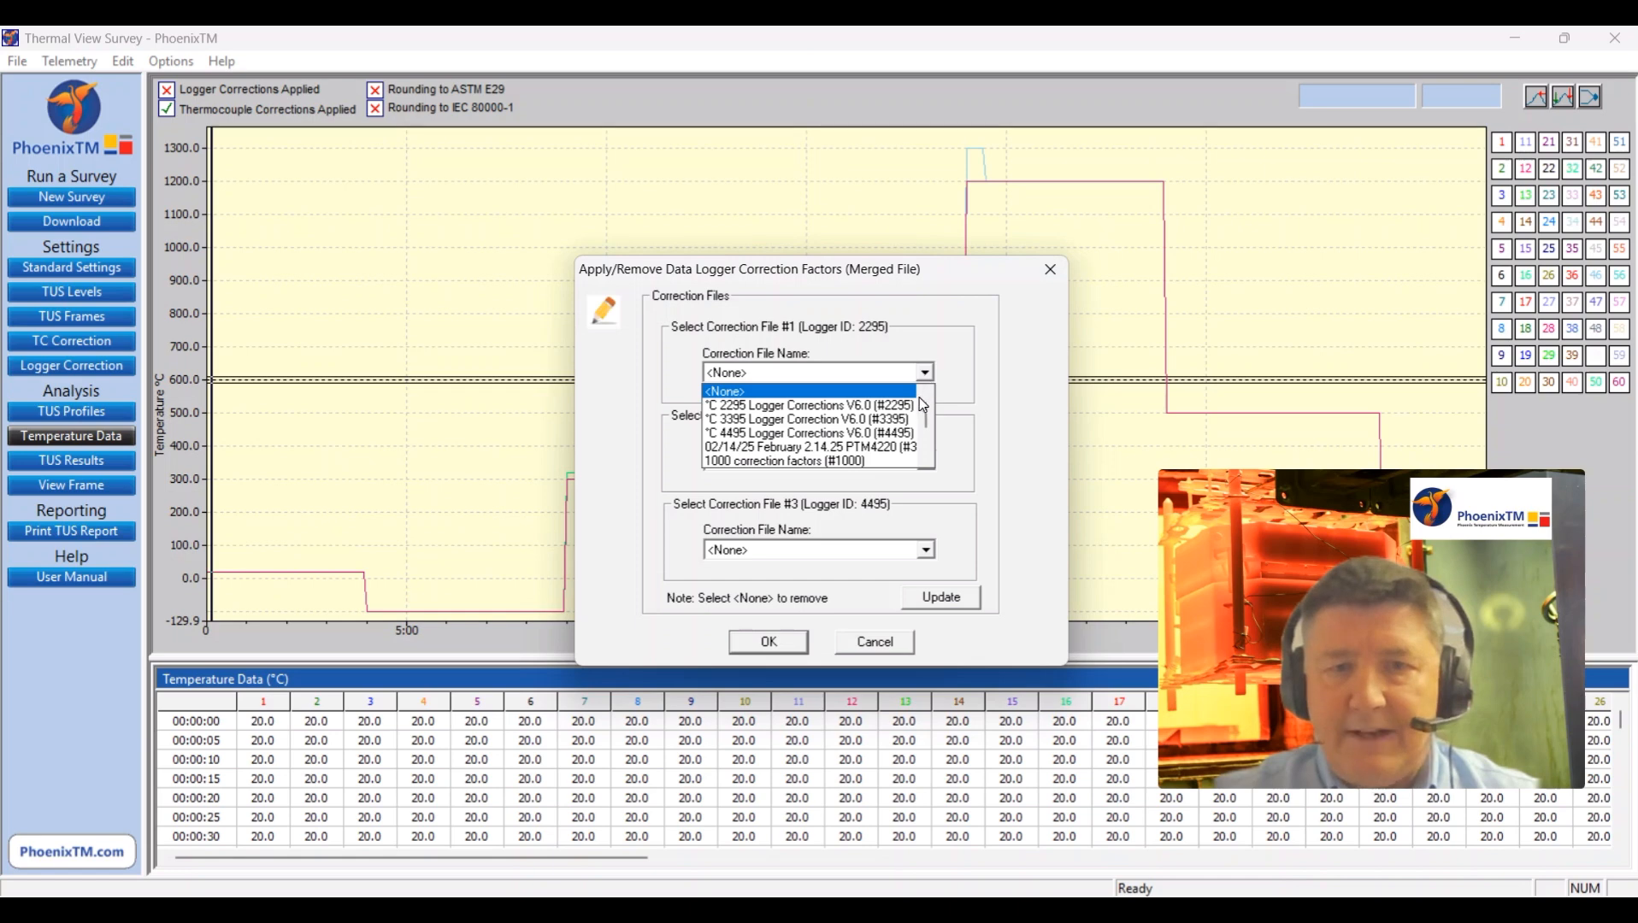
click(910, 405)
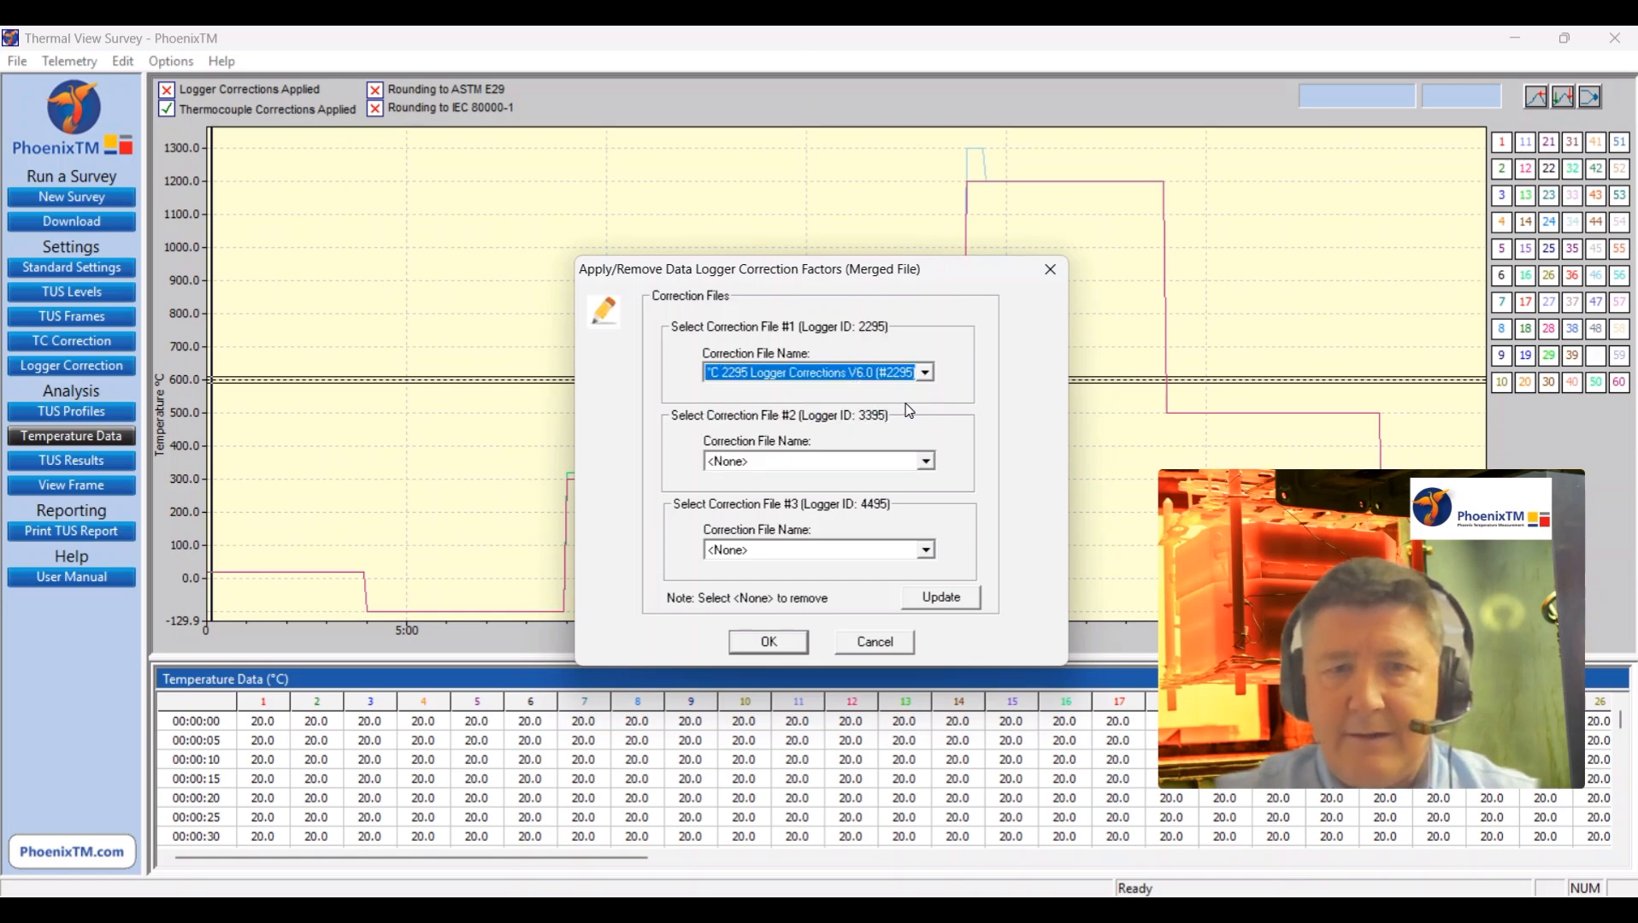
click(925, 462)
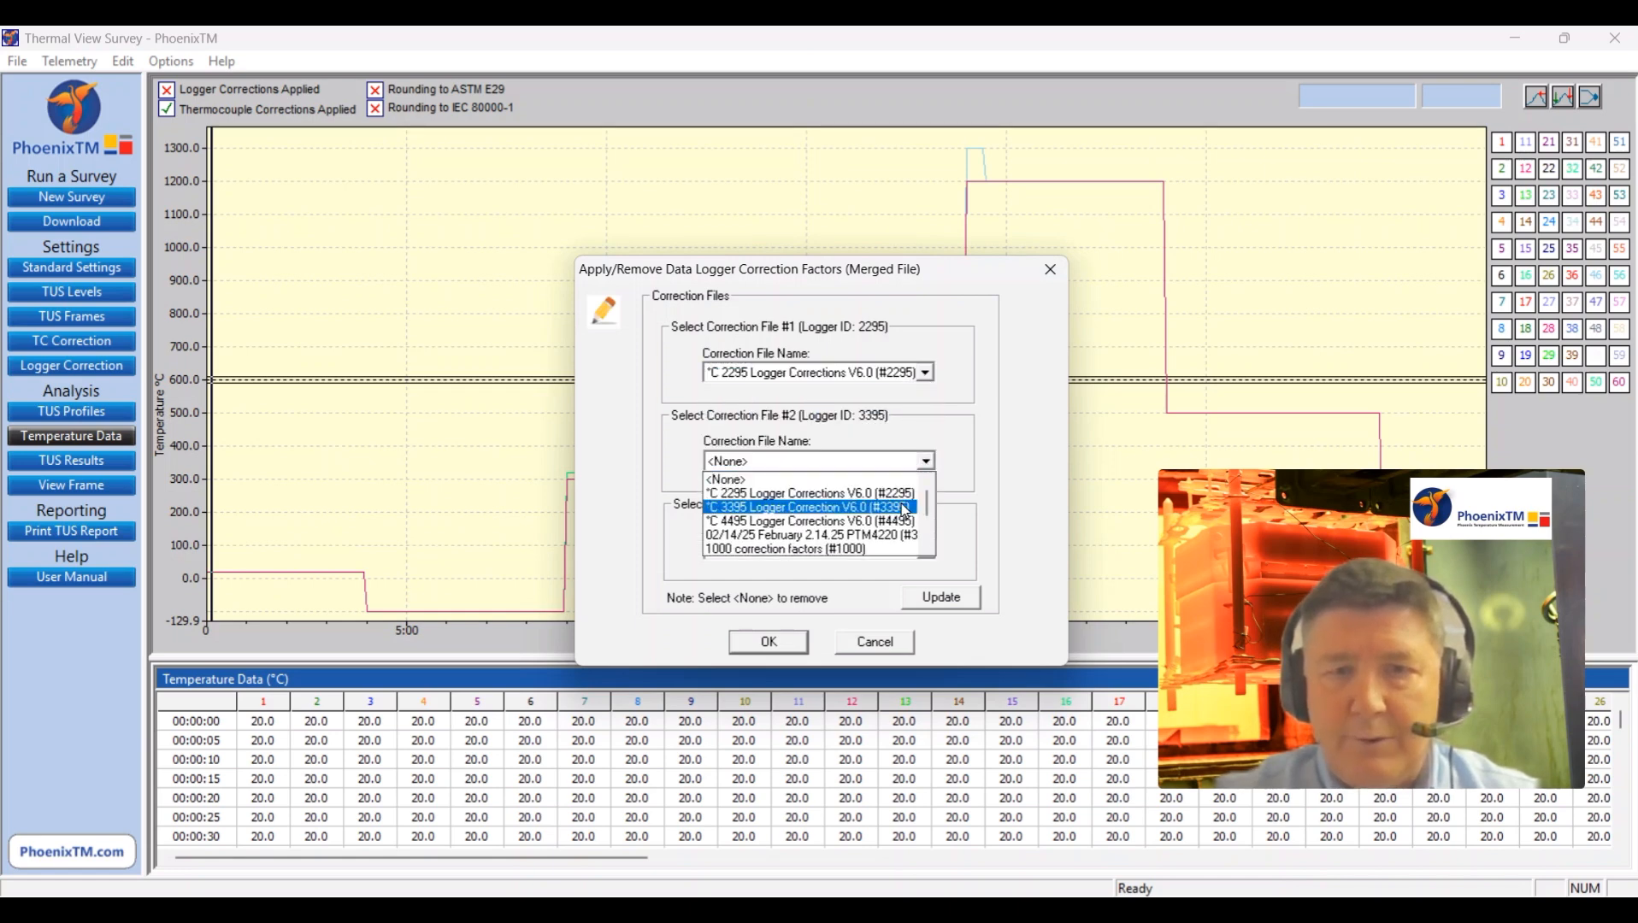
click(905, 508)
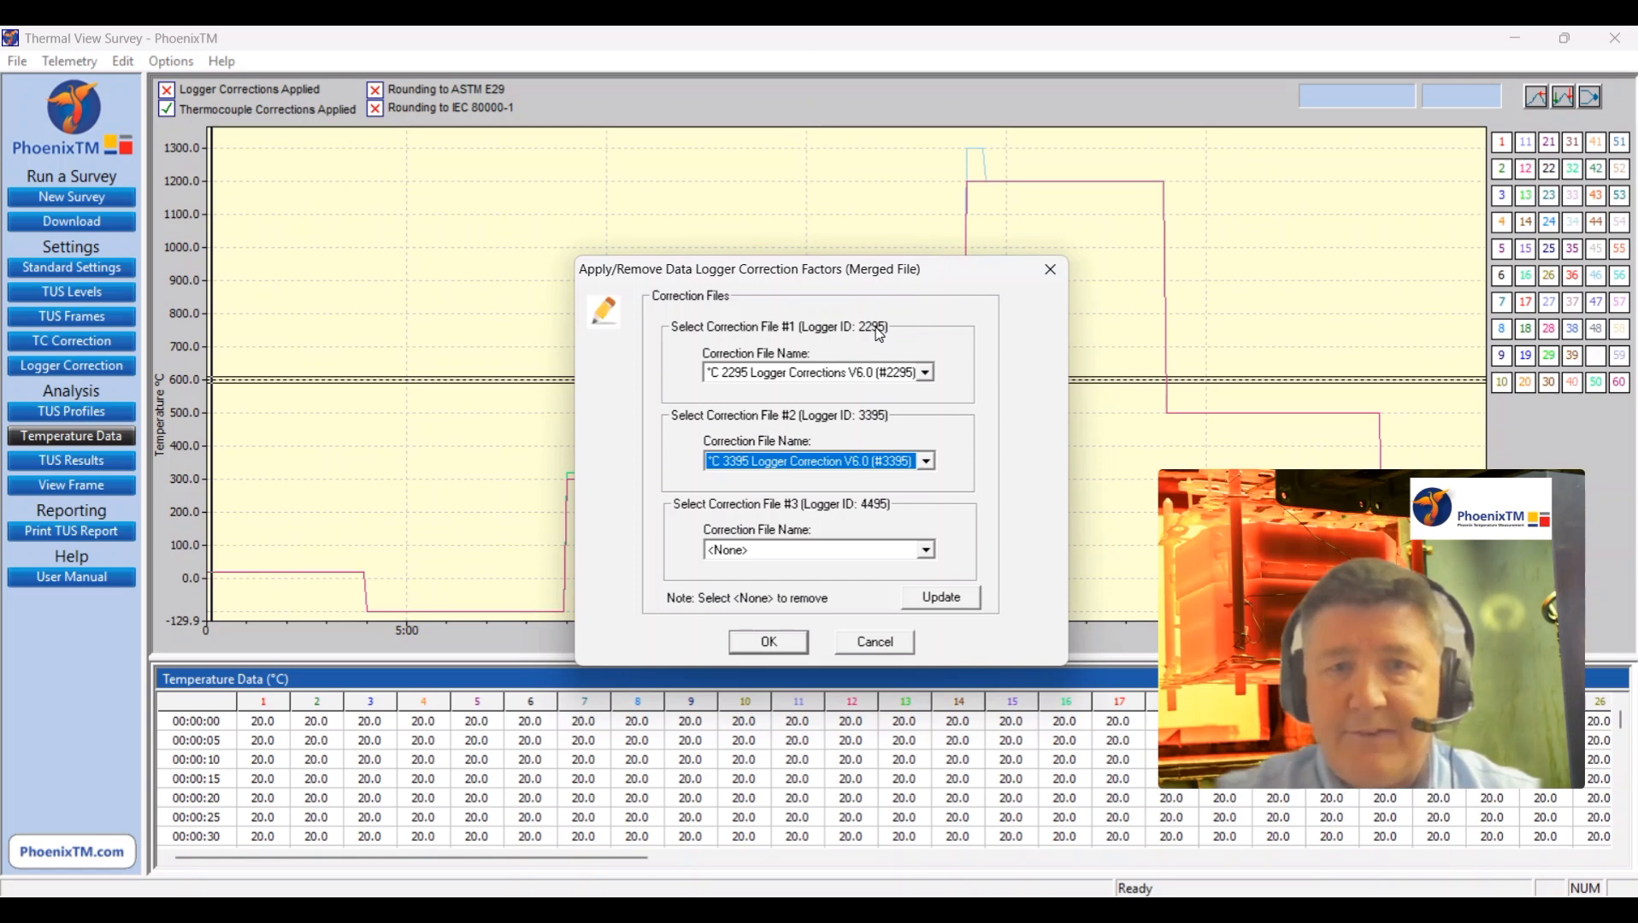
click(925, 552)
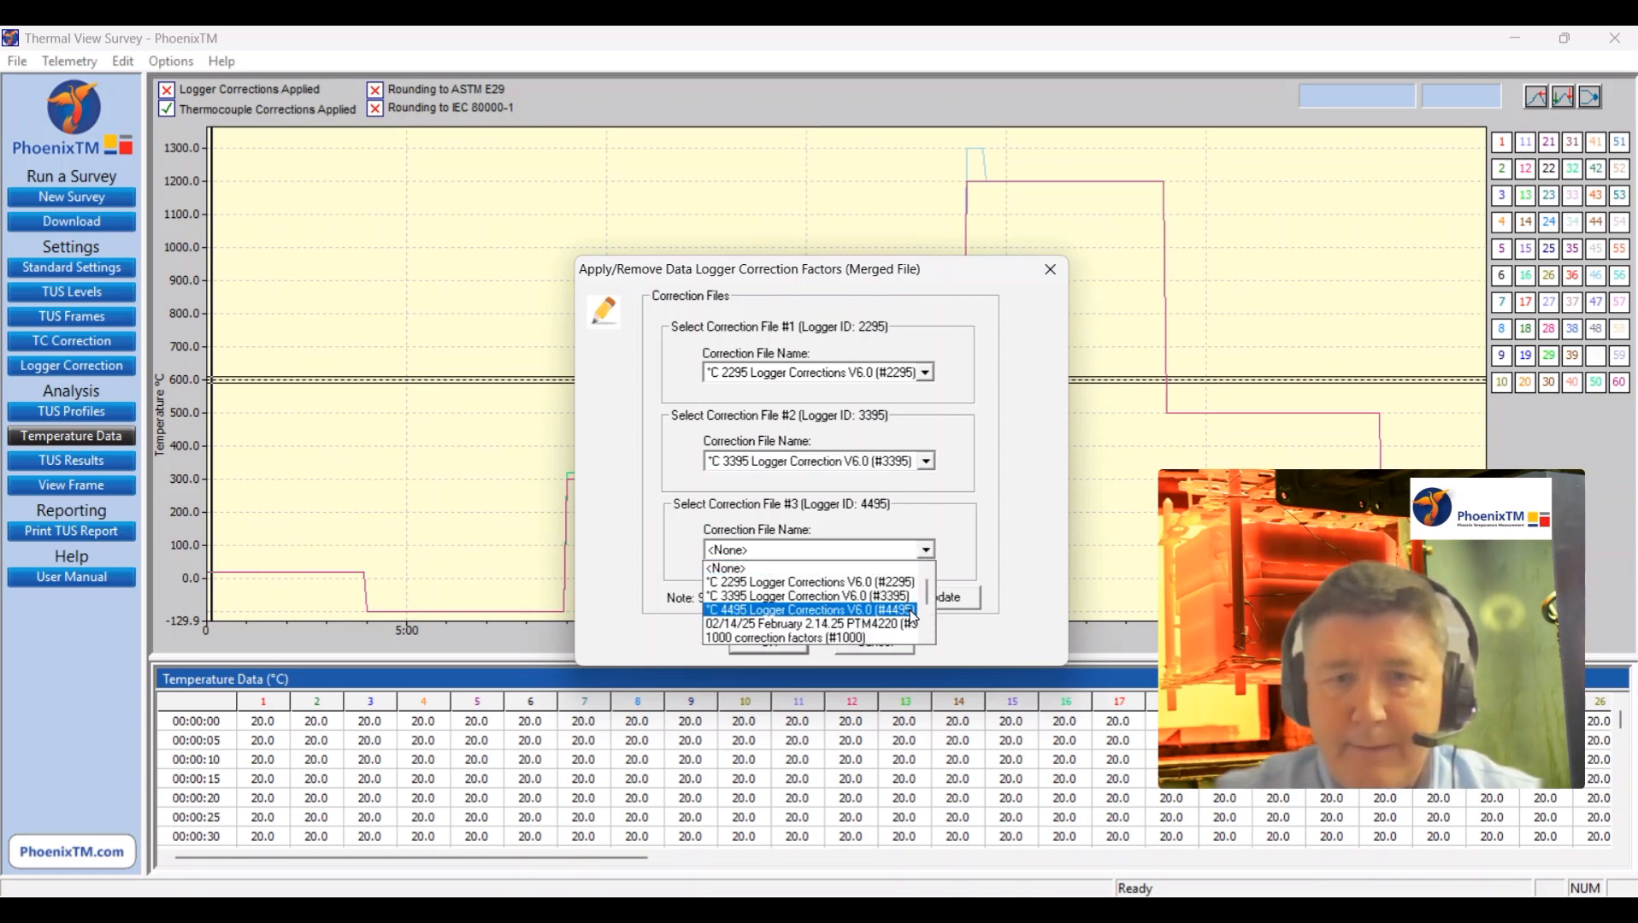
click(912, 612)
Step: Update the merged profile with the selected logger correction files and apply the logger corrections
click(944, 598)
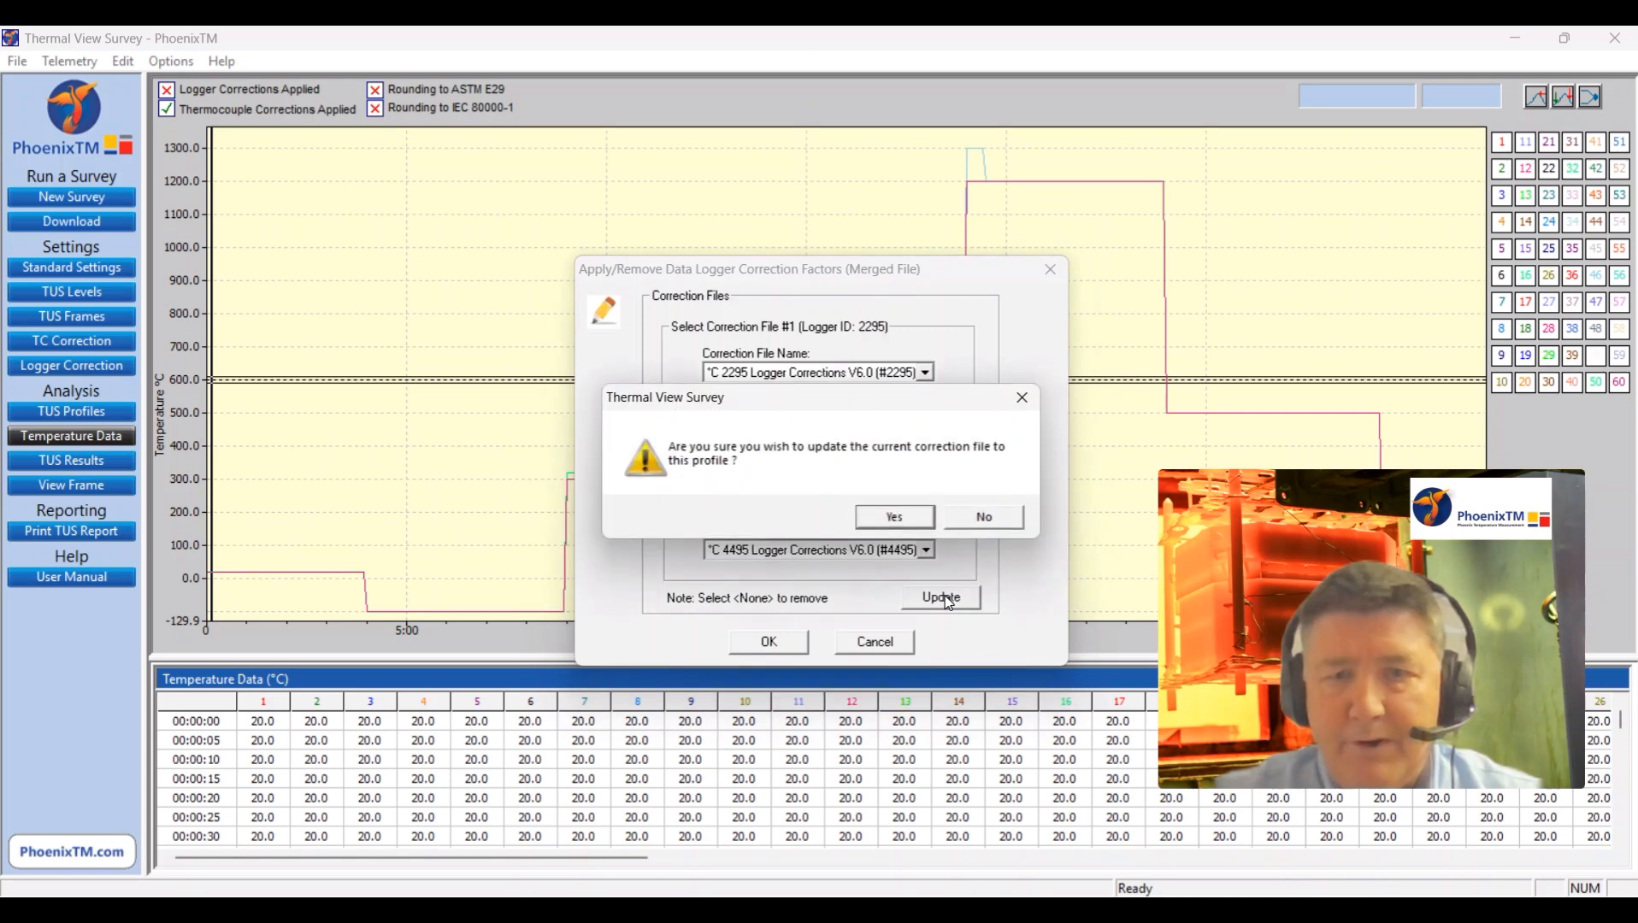
click(910, 514)
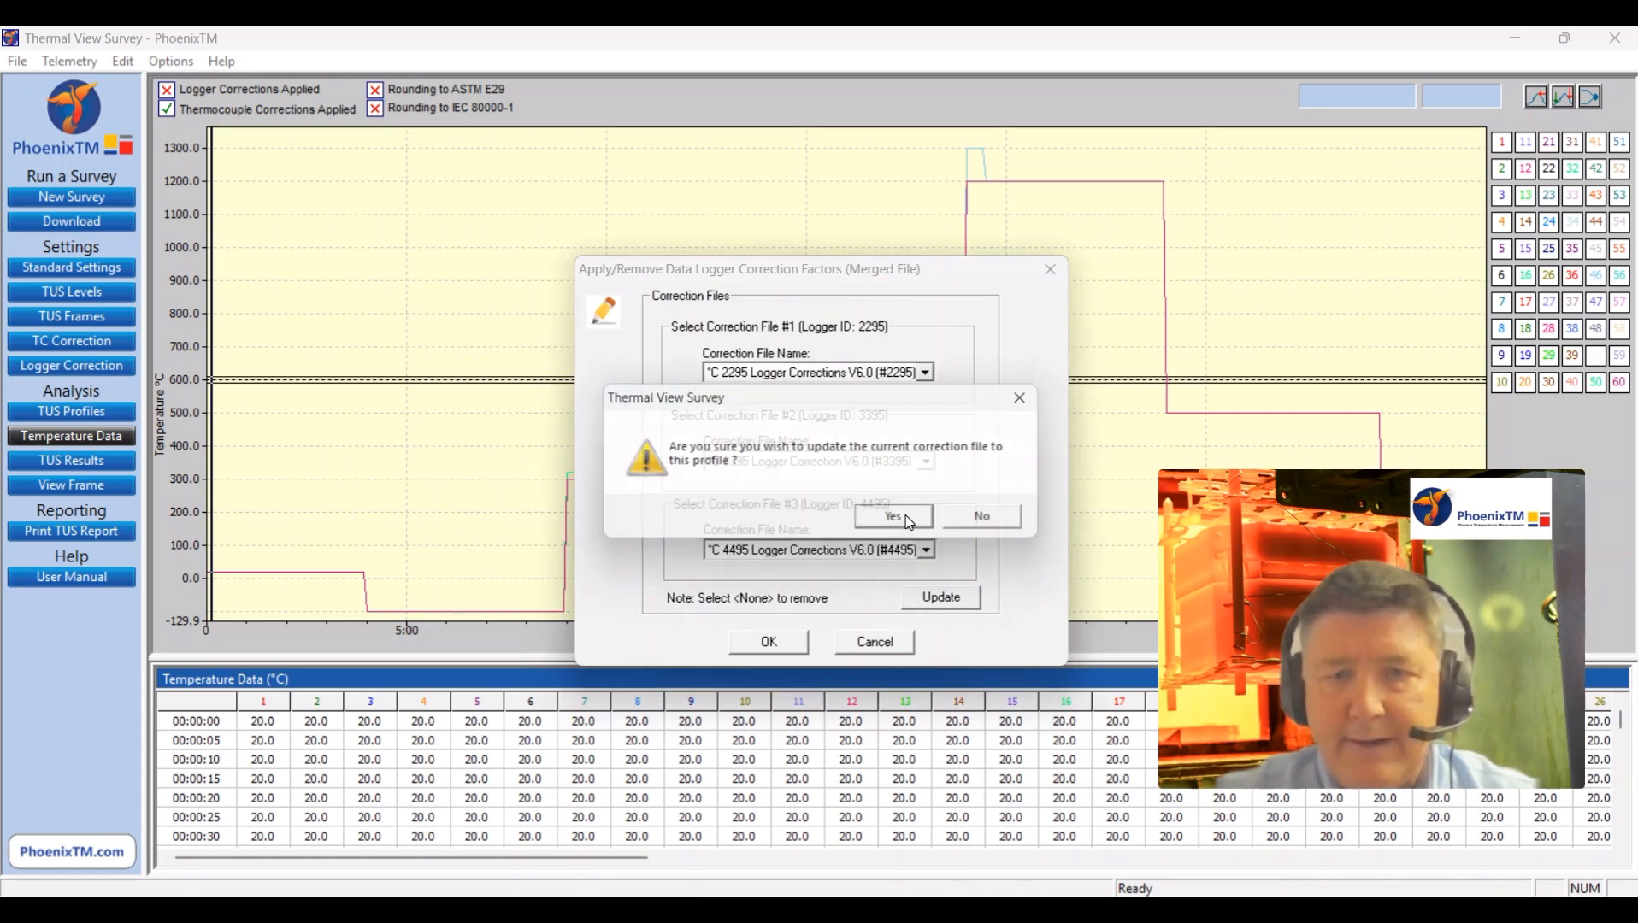
click(769, 642)
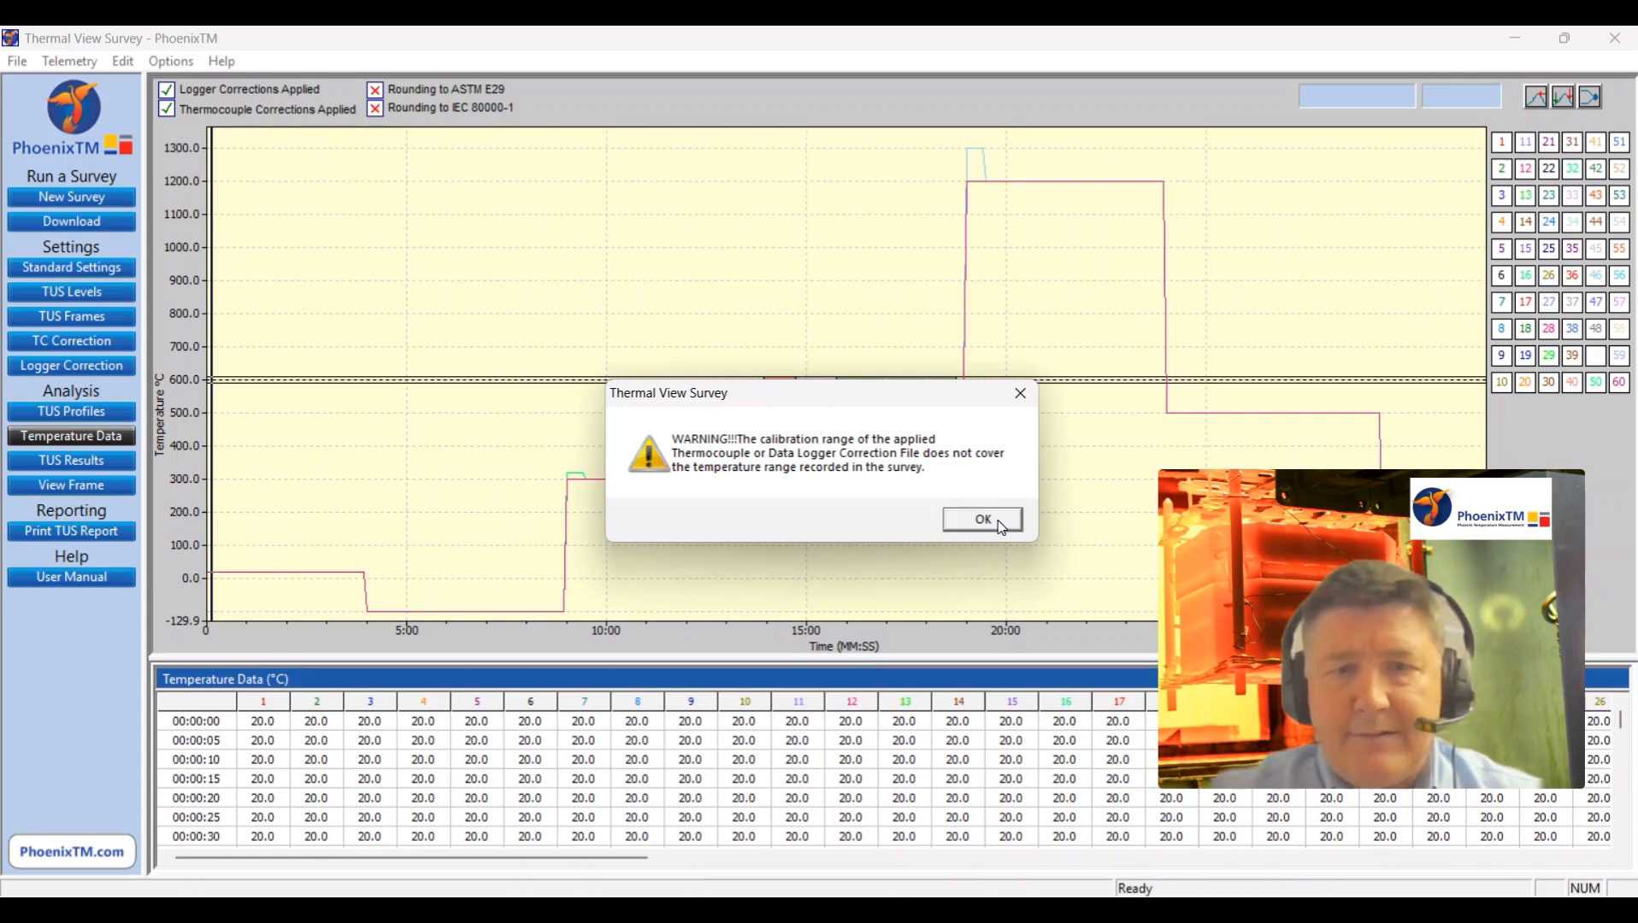
click(983, 520)
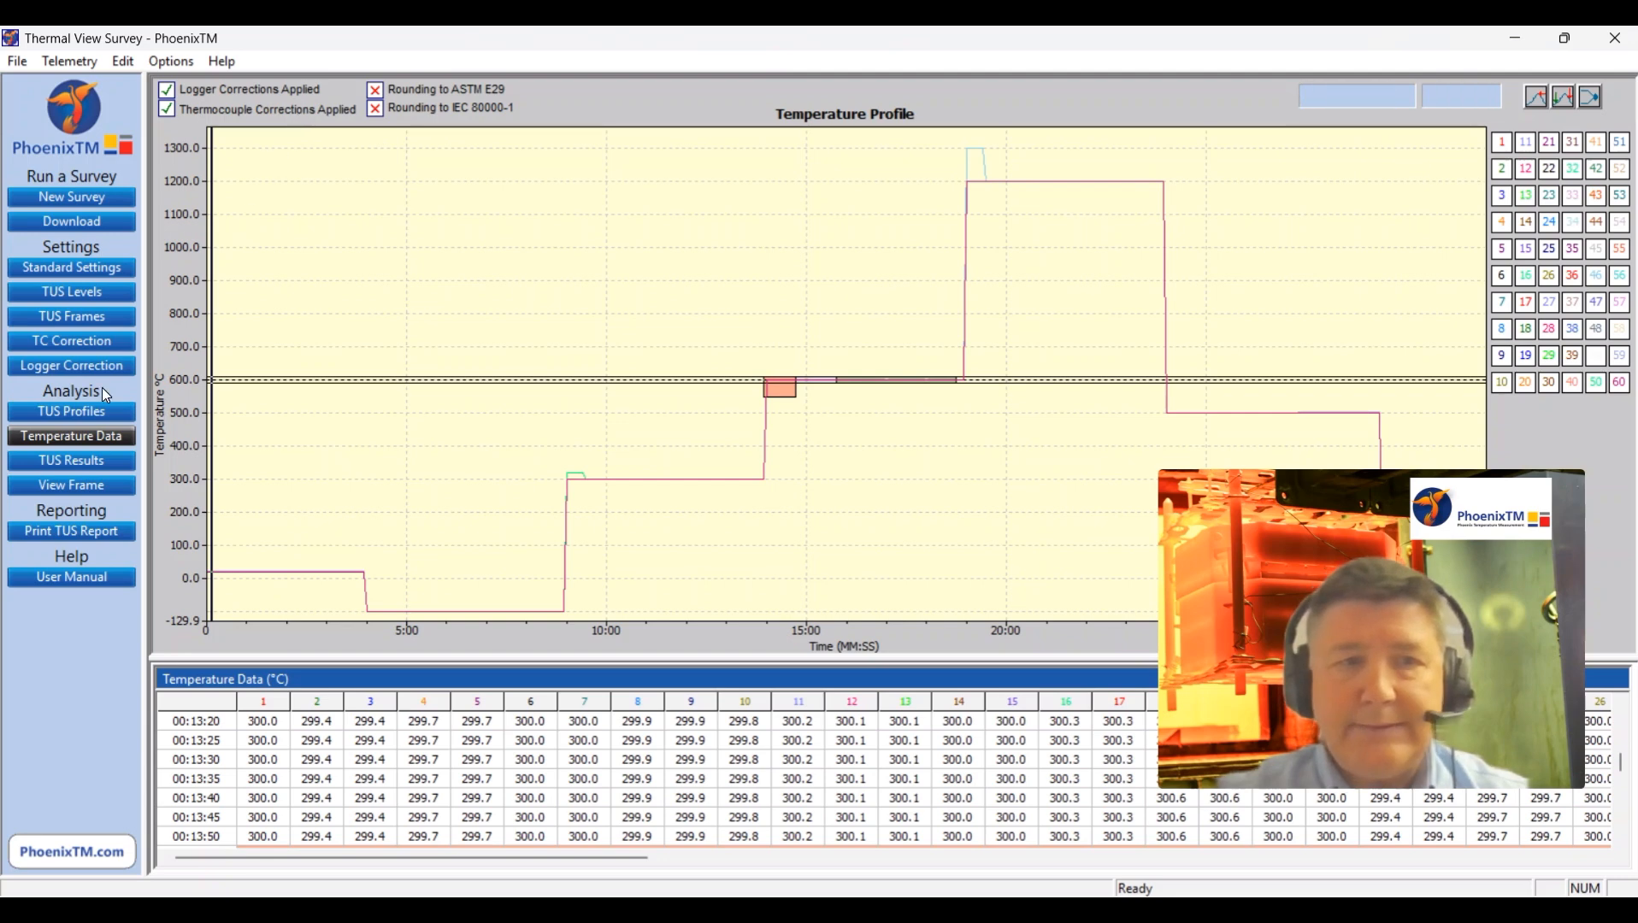
Step: Show the TUS results for the 600 °C level and enlarge the results table to examine the per-channel values
click(51, 461)
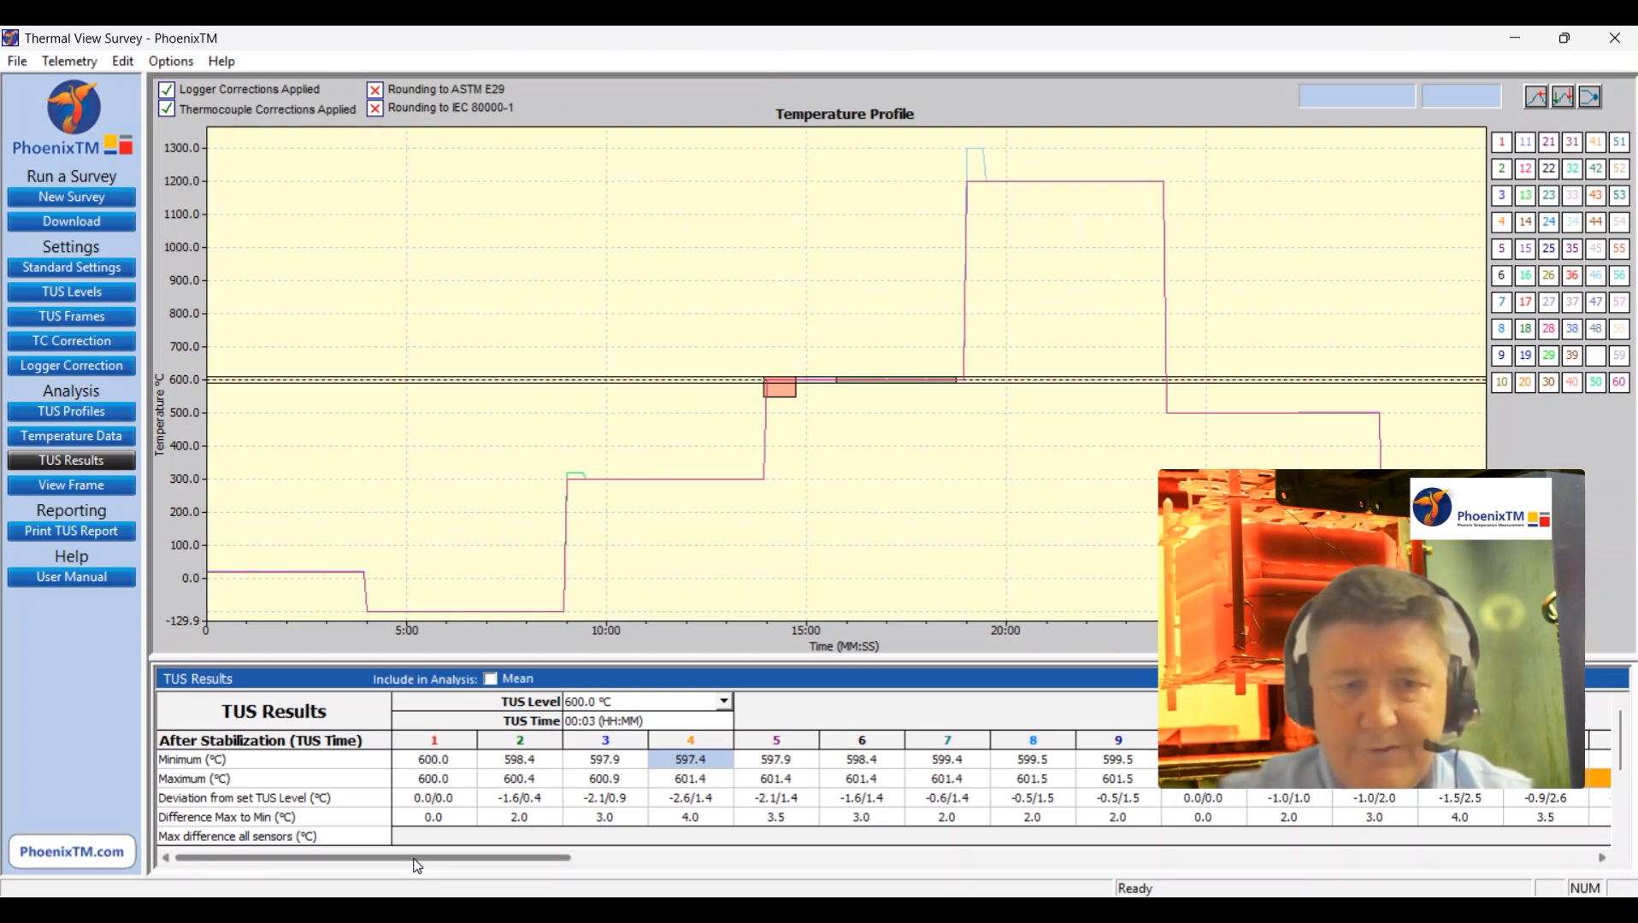
drag(500, 659, 517, 535)
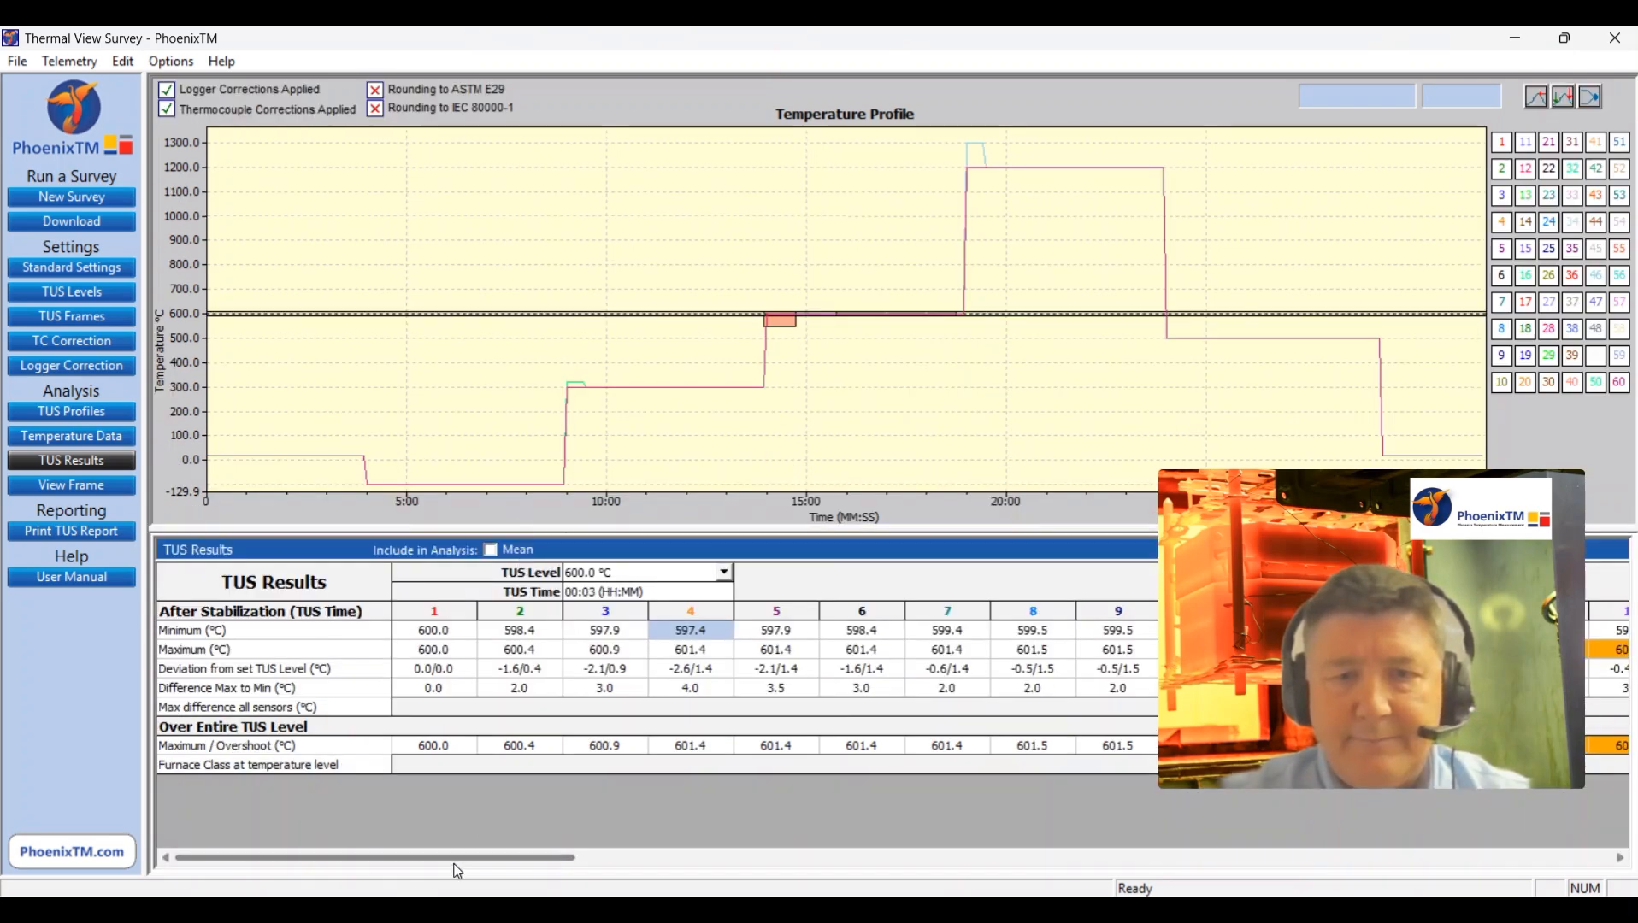
drag(420, 857, 303, 763)
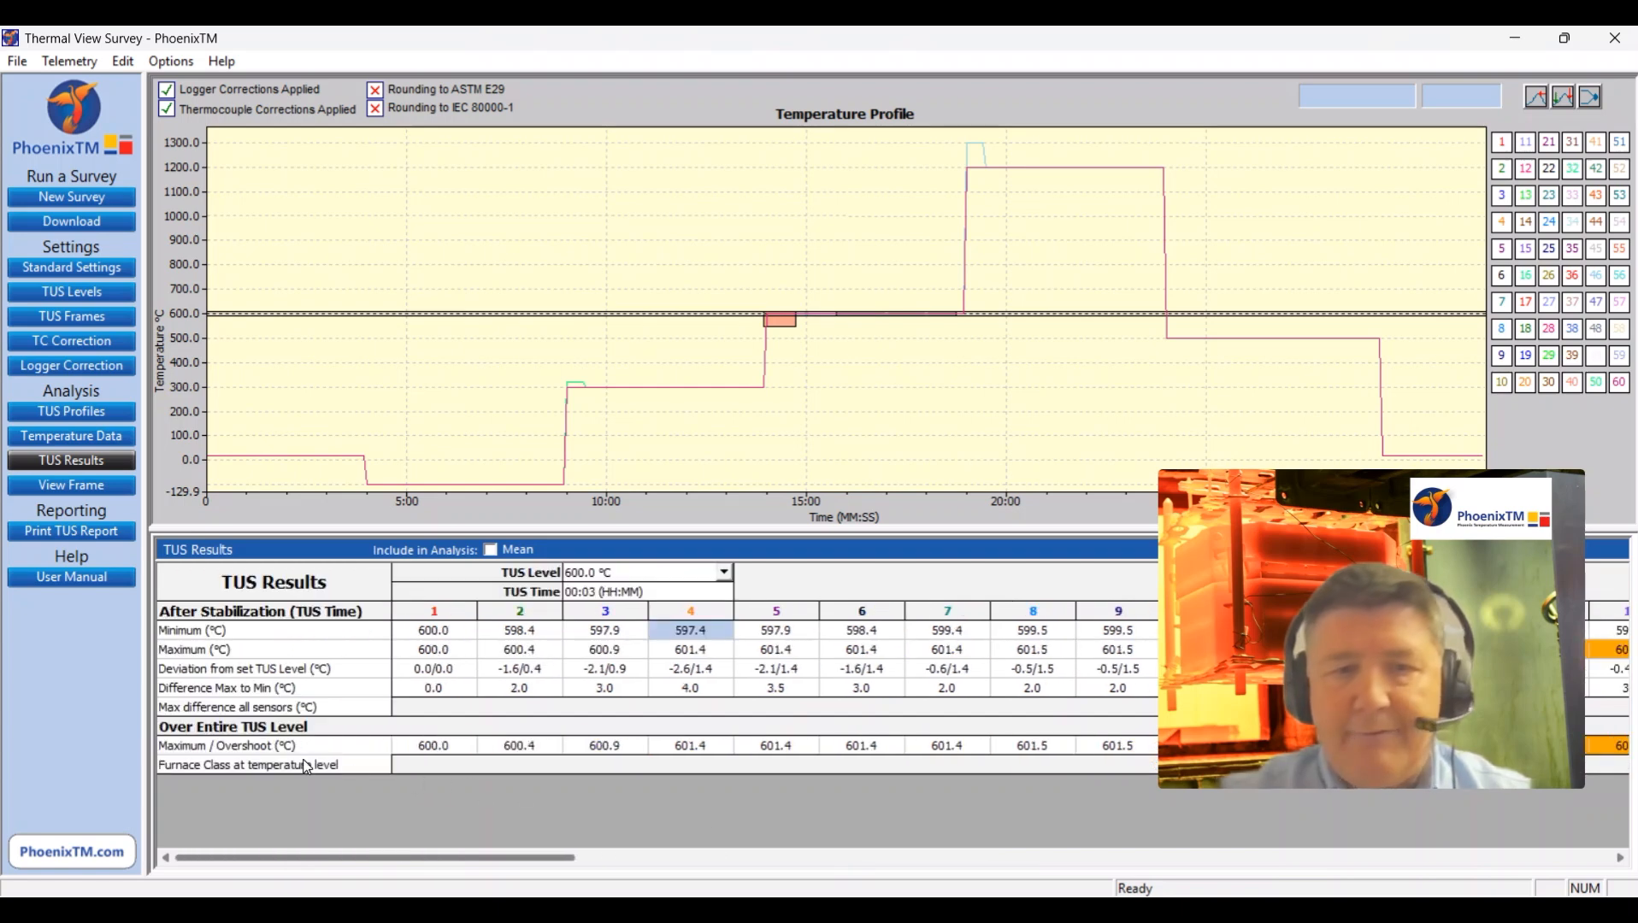